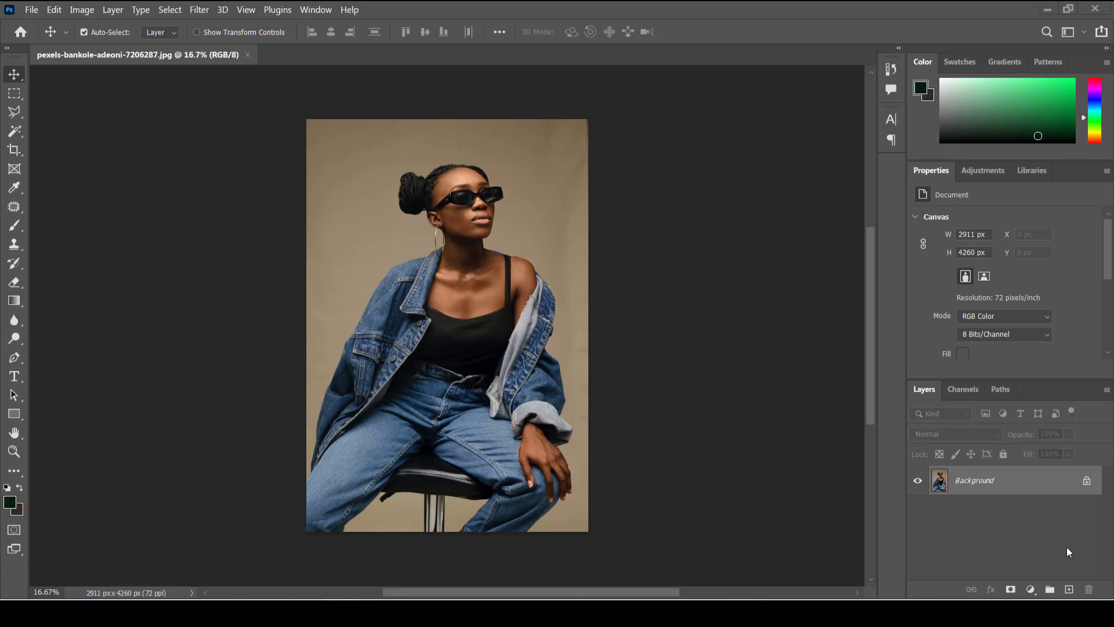
Step: Duplicate the photo's Background layer
{"action": "key", "text": "ctrl+equal"}
{"action": "key", "text": "ctrl+equal"}
{"action": "key", "text": "ctrl+equal"}
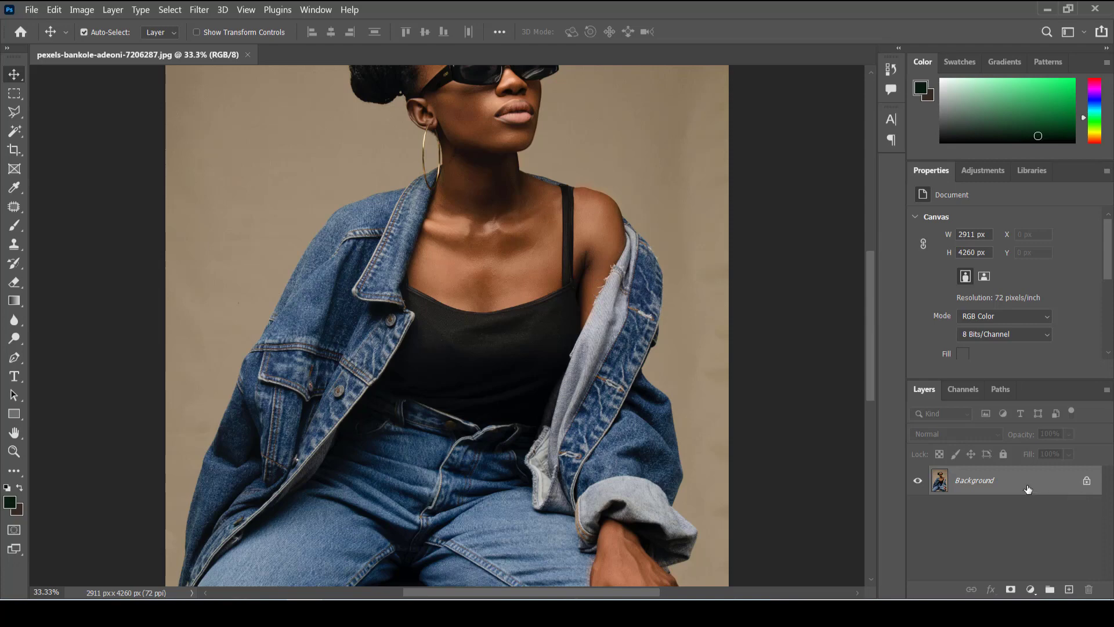
{"action": "key", "text": "ctrl"}
{"action": "key", "text": "ctrl+j"}
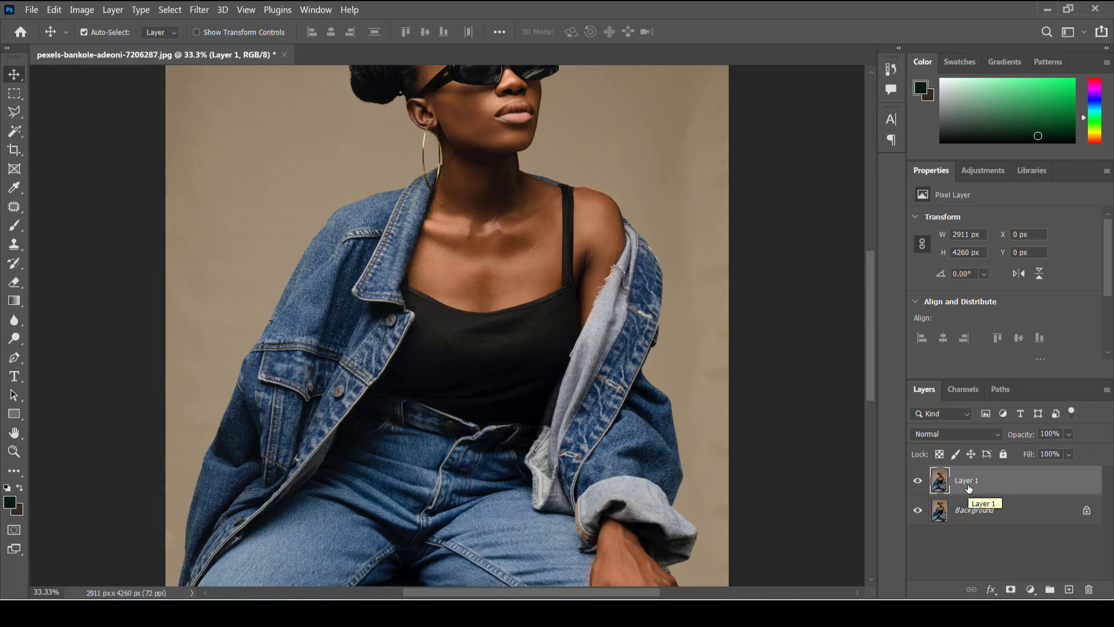
Step: Set the duplicate layer's blend mode to Screen and merge it with the Background layer
{"action": "left_click", "coordinate": [955, 434]}
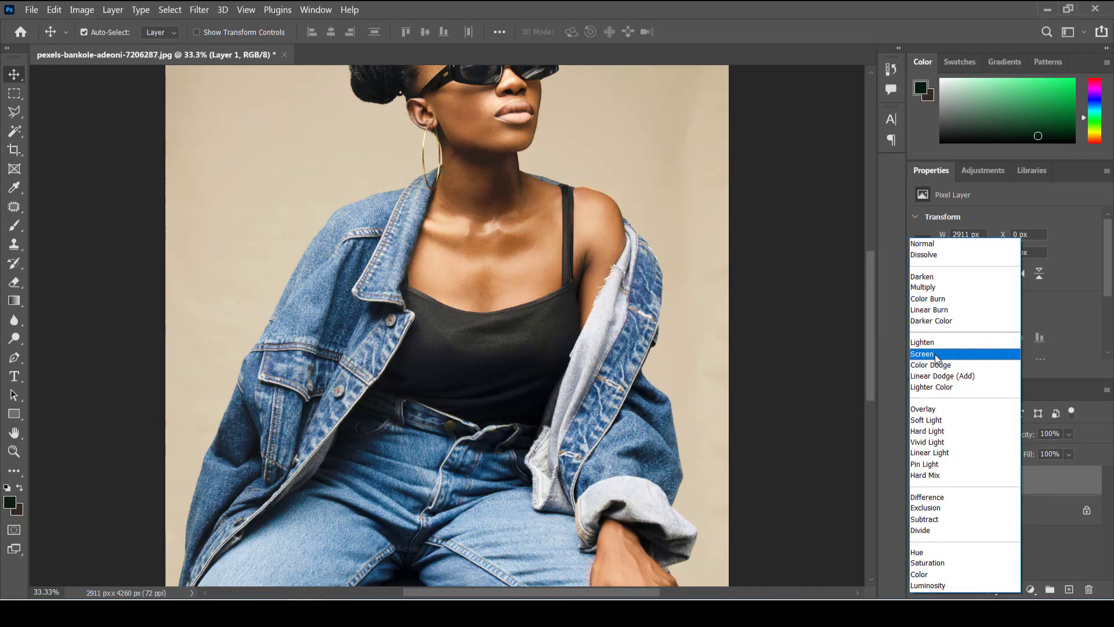
{"action": "left_click", "coordinate": [934, 353]}
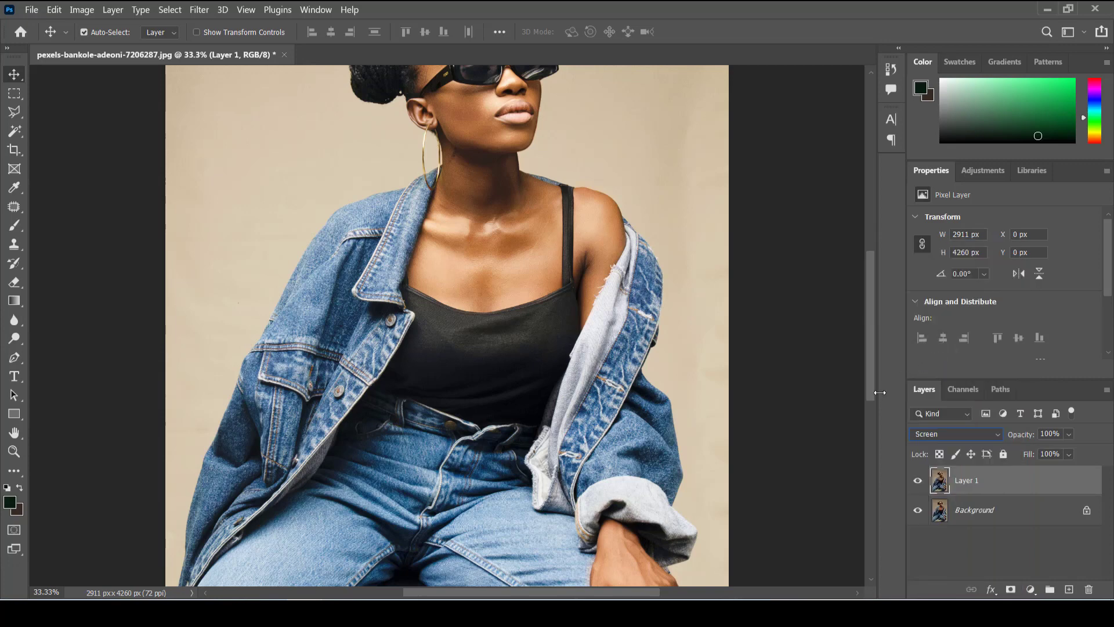
{"action": "left_click", "coordinate": [965, 509], "text": "ctrl"}
{"action": "key", "text": "ctrl+e"}
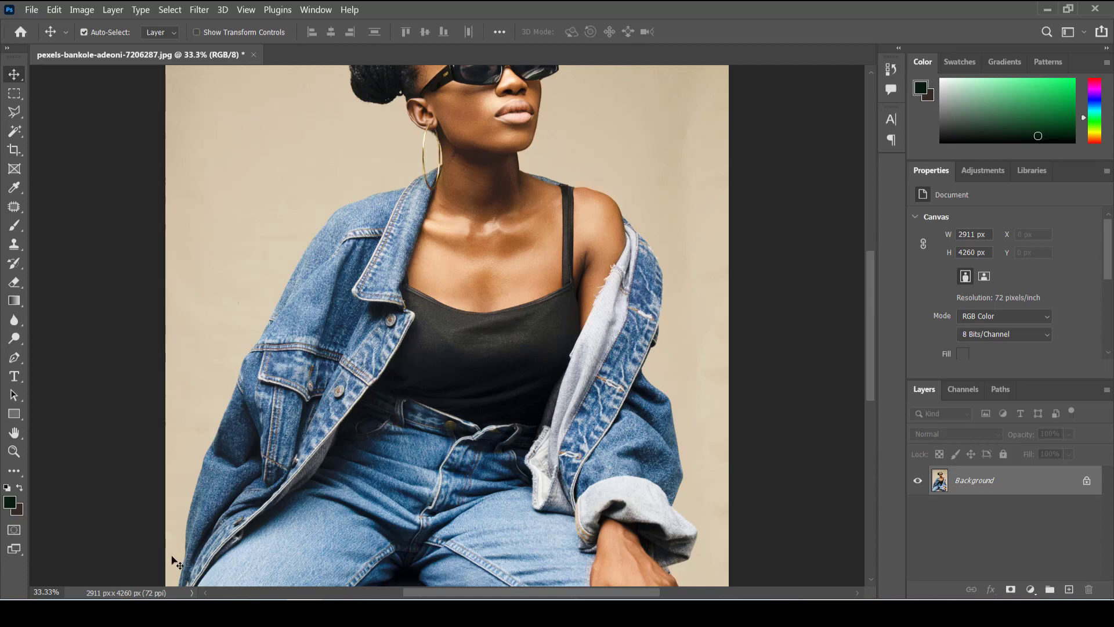
Step: Place the "logo quicksearch icon" file from the Exports folder on the black top and enlarge it to about 180%
{"action": "left_click", "coordinate": [150, 613]}
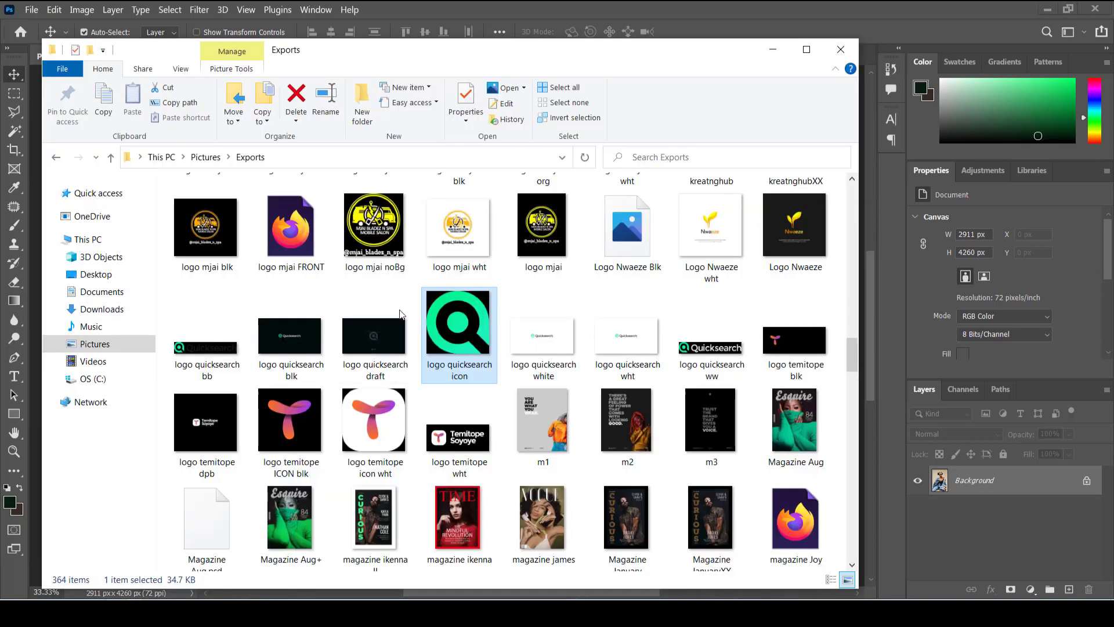
{"action": "left_click", "coordinate": [370, 325]}
{"action": "left_click", "coordinate": [437, 324]}
{"action": "left_click_drag", "start_coordinate": [438, 323], "coordinate": [483, 388]}
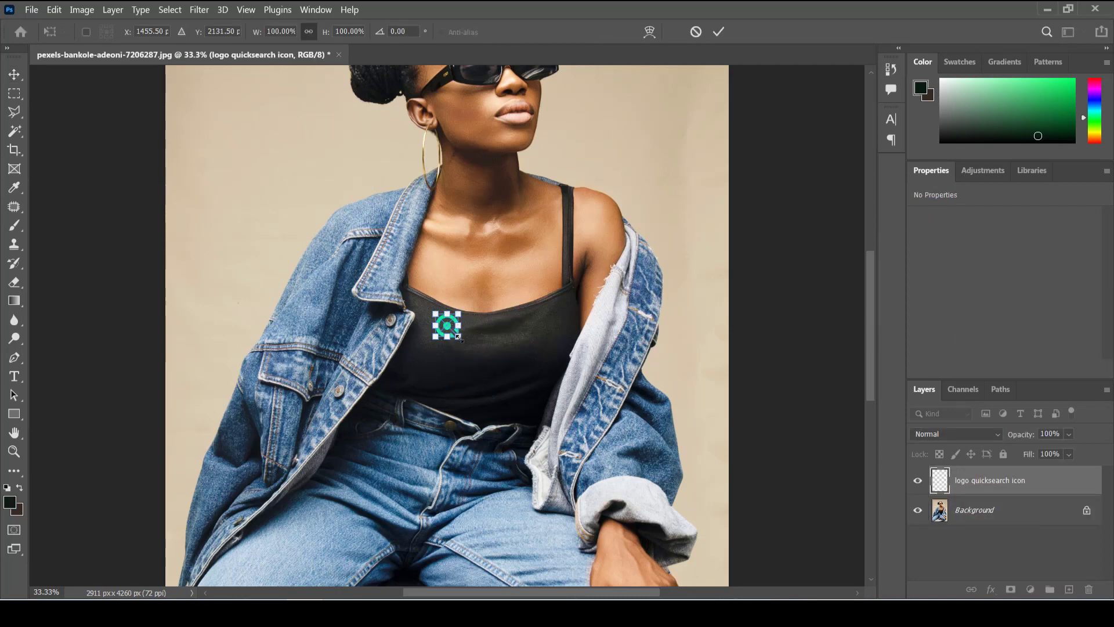
{"action": "left_click_drag", "start_coordinate": [460, 337], "coordinate": [487, 348]}
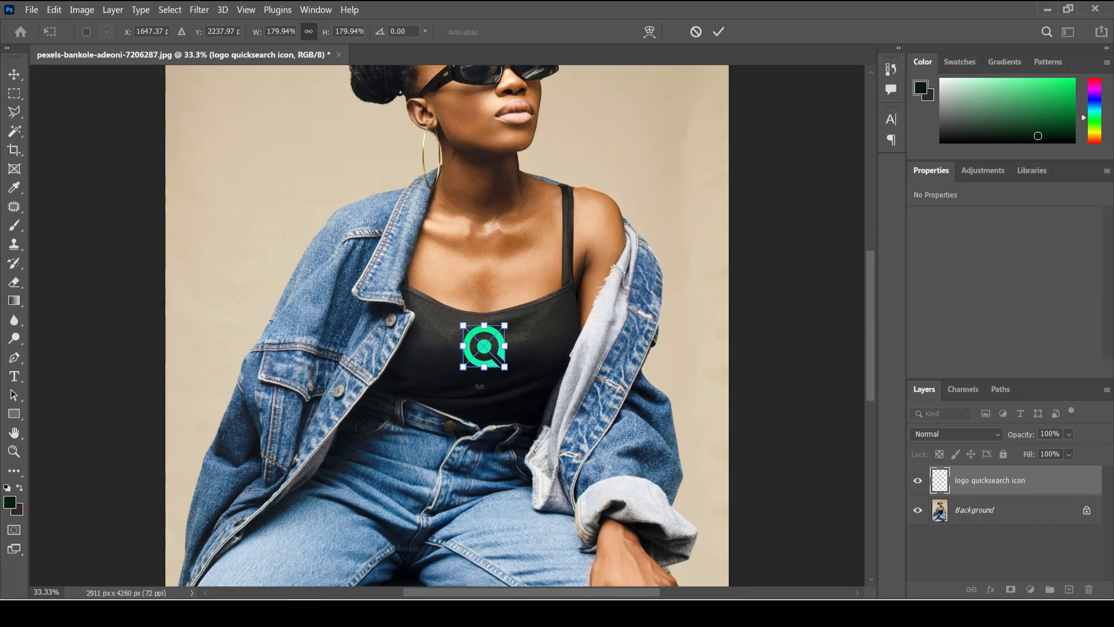
Step: Rotate the placed logo clockwise by about 6.6° to follow the top's tilt and commit the placement
{"action": "right_click", "coordinate": [486, 346]}
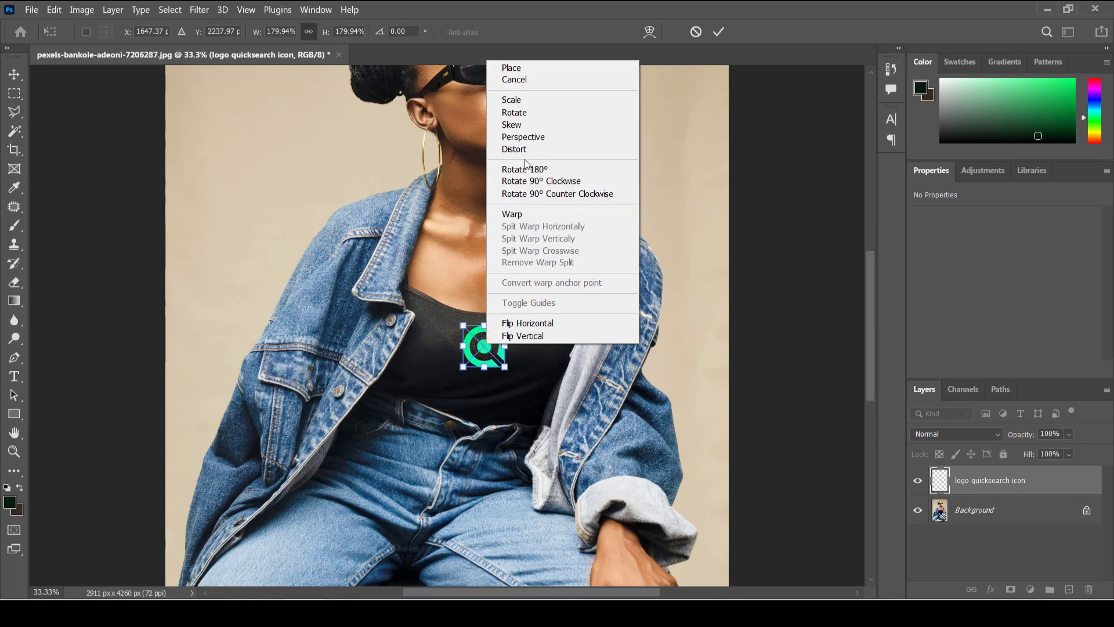
{"action": "left_click", "coordinate": [528, 113]}
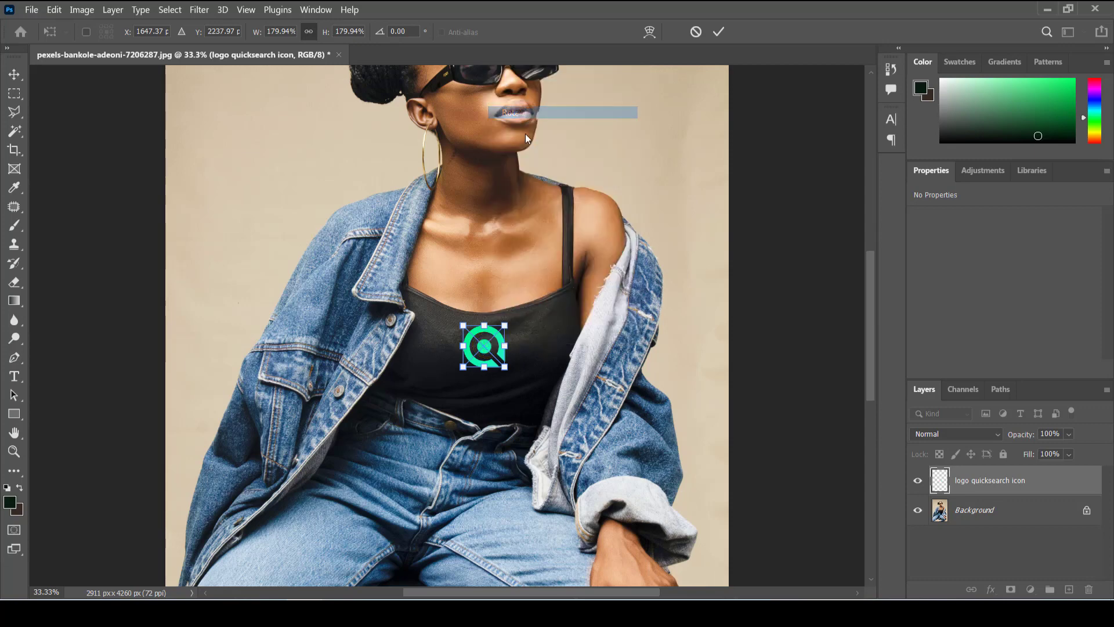
{"action": "left_click_drag", "start_coordinate": [507, 317], "coordinate": [508, 326]}
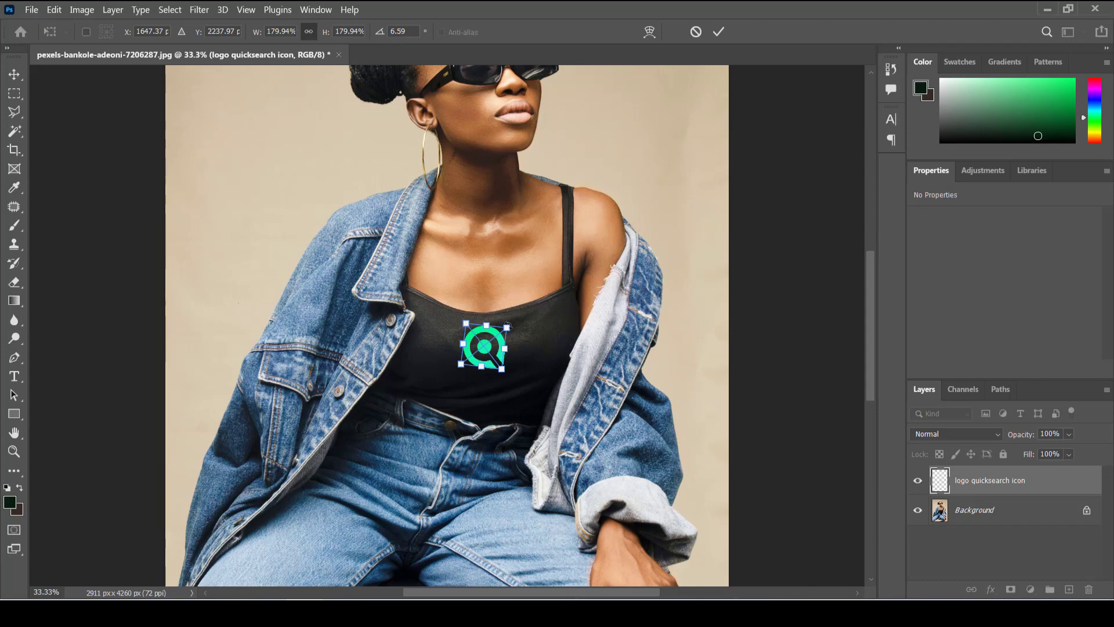
{"action": "key", "text": "Return"}
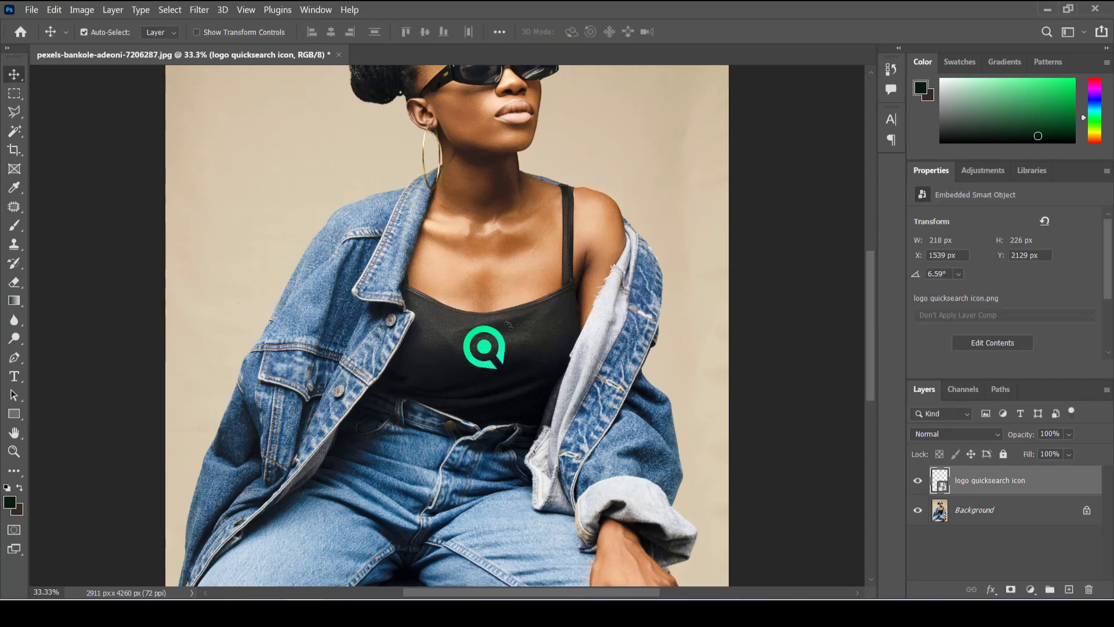
Step: Nudge the logo slightly down and left to X 1536 px, Y 2137 px
{"action": "key", "text": "Down"}
{"action": "key", "text": "Down"}
{"action": "key", "text": "Down"}
{"action": "key", "text": "Down"}
{"action": "key", "text": "Down"}
{"action": "key", "text": "Down"}
{"action": "key", "text": "Left"}
{"action": "key", "text": "Left"}
{"action": "key", "text": "Left"}
{"action": "key", "text": "Down"}
{"action": "key", "text": "Down"}
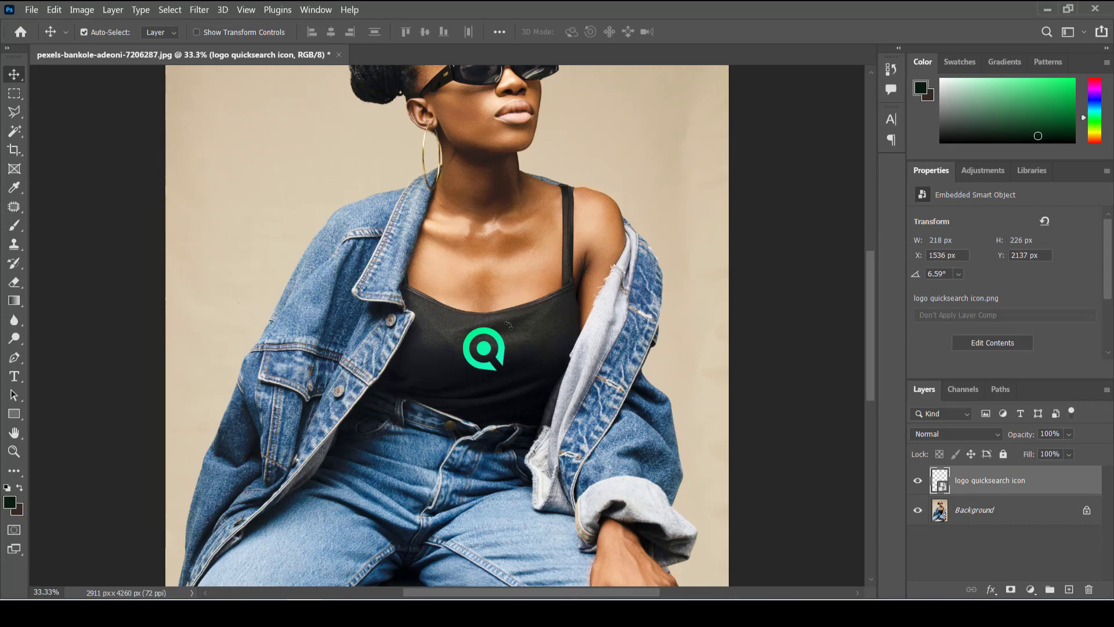
Step: Scale the logo down to about 160%, roughly 194 × 201 px, and commit the transform
{"action": "key", "text": "ctrl"}
{"action": "key", "text": "ctrl+t"}
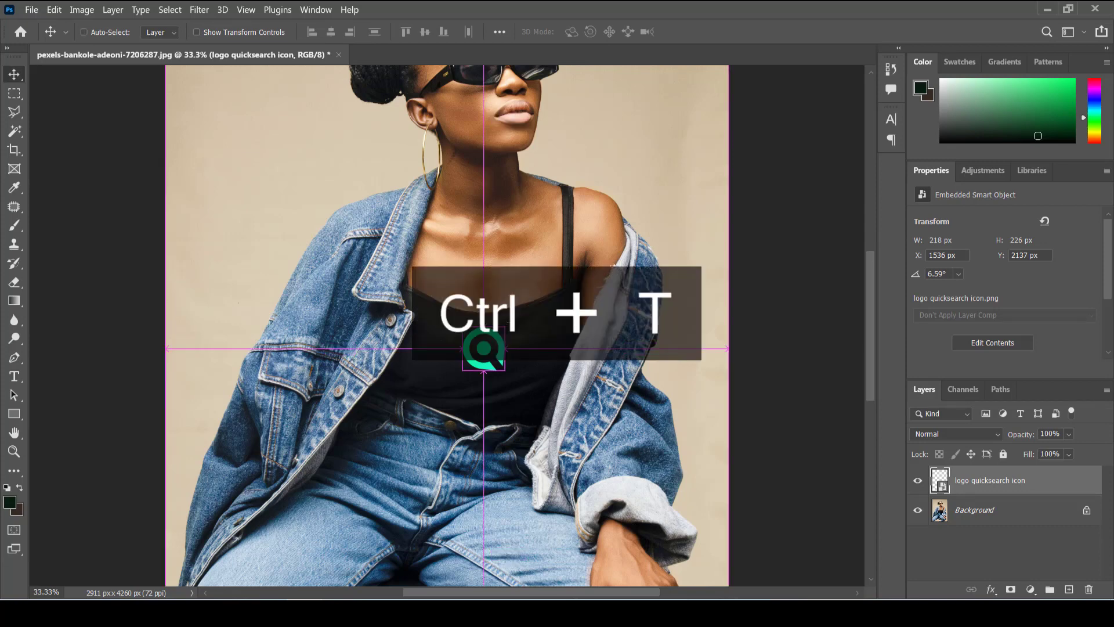
{"action": "key", "text": "t"}
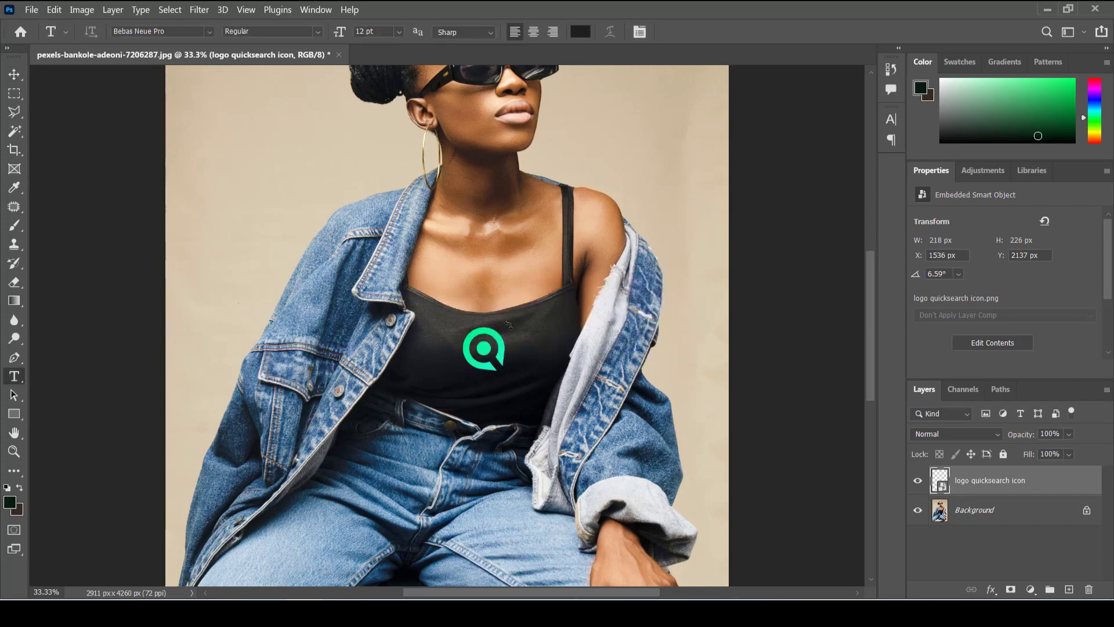
{"action": "key", "text": "ctrl+t"}
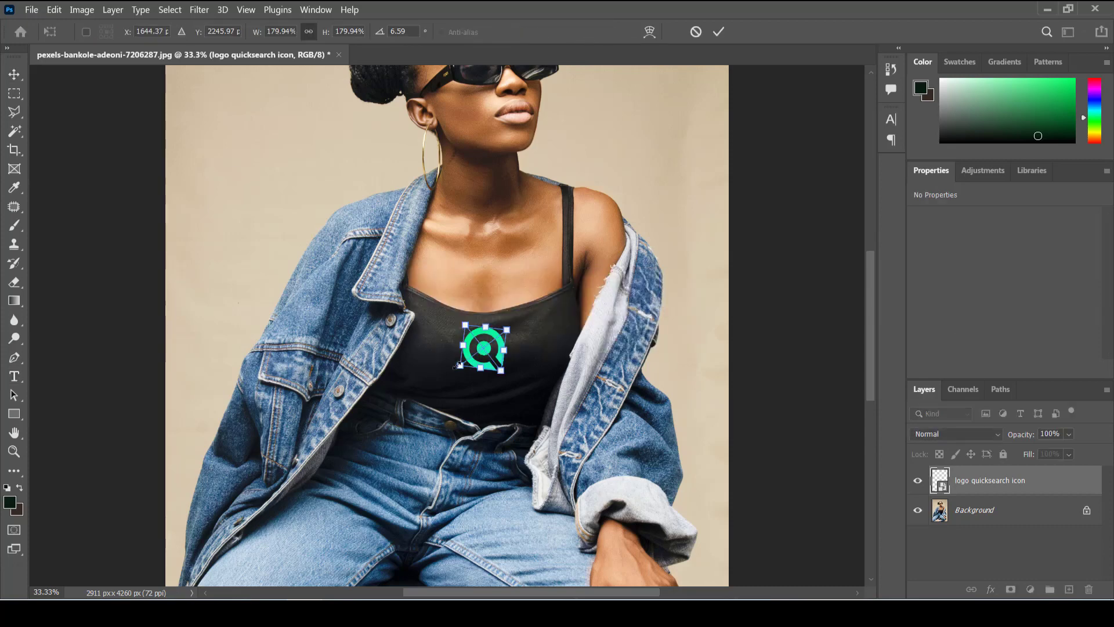
{"action": "left_click_drag", "start_coordinate": [459, 365], "coordinate": [465, 361]}
{"action": "key", "text": "Return"}
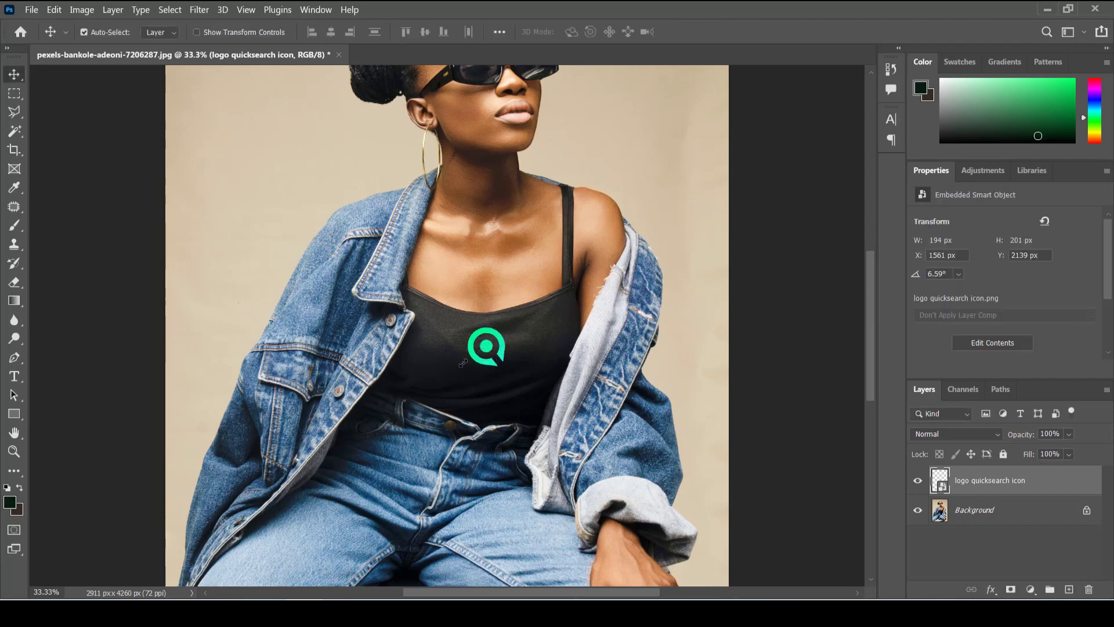
Step: Nudge the resized logo left and down to X 1552 px, Y 2147 px
{"action": "key", "text": "Left"}
{"action": "key", "text": "Left"}
{"action": "key", "text": "Left"}
{"action": "key", "text": "Left"}
{"action": "key", "text": "Left"}
{"action": "key", "text": "Left"}
{"action": "key", "text": "Down"}
{"action": "key", "text": "Down"}
{"action": "key", "text": "Down"}
{"action": "key", "text": "Down"}
{"action": "key", "text": "Down"}
{"action": "key", "text": "Down"}
{"action": "key", "text": "Left"}
{"action": "key", "text": "Left"}
{"action": "key", "text": "Left"}
{"action": "key", "text": "Down"}
{"action": "key", "text": "Down"}
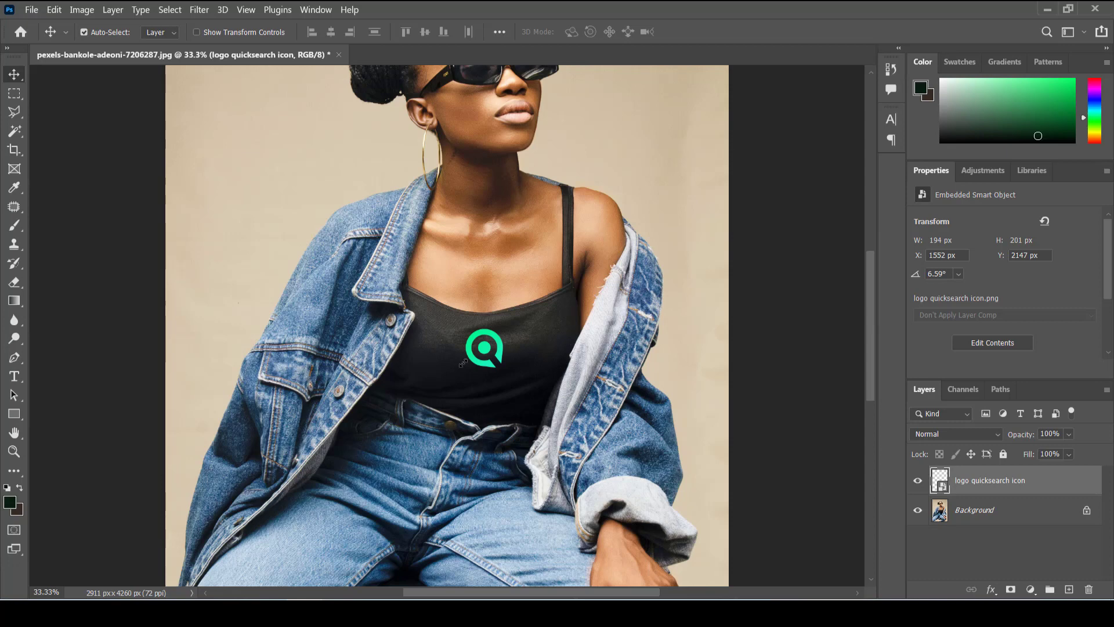
Step: Hide the on-canvas extras and apply the Filter Gallery's Grain texture to the logo with Intensity 40, Contrast 50 and Regular grain type
{"action": "key", "text": "ctrl+equal"}
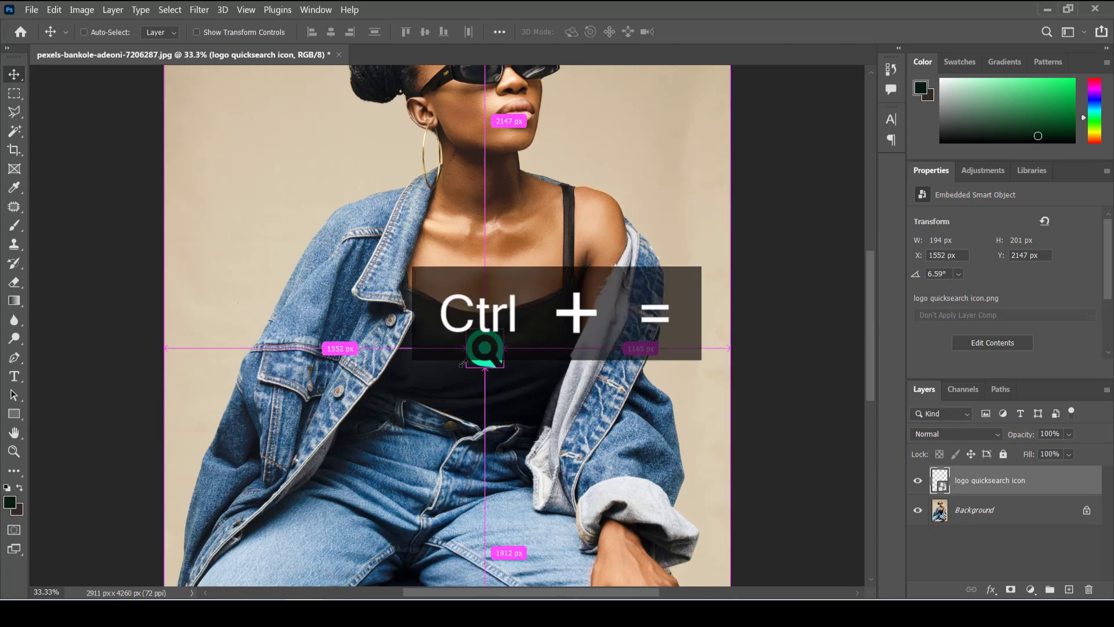
{"action": "key", "text": "ctrl+equal"}
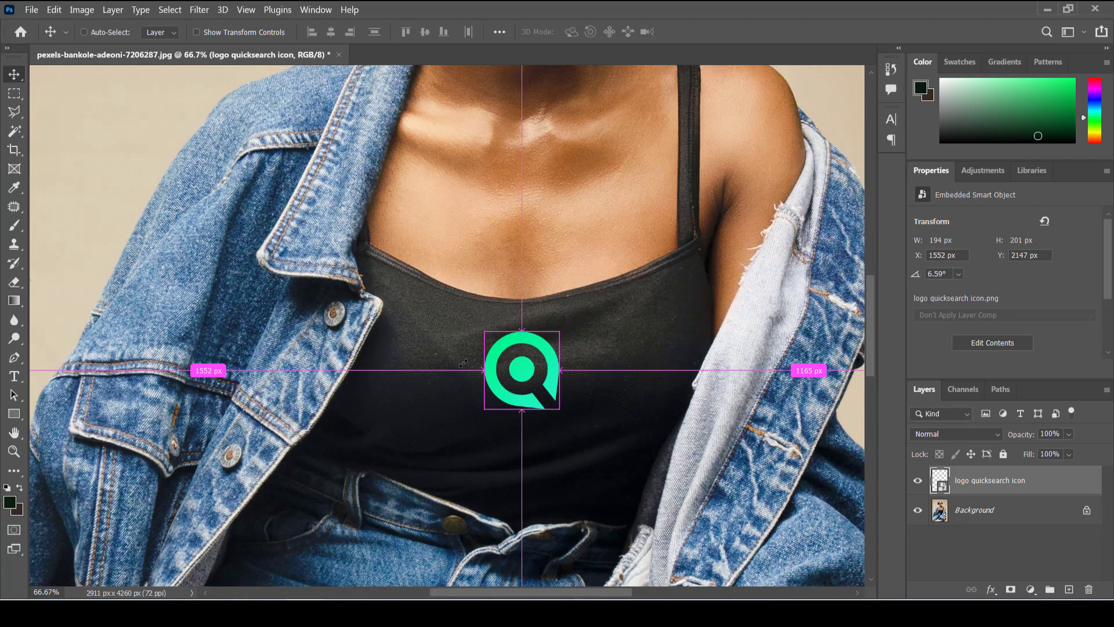
{"action": "key", "text": "ctrl+h"}
{"action": "key", "text": "ctrl+equal"}
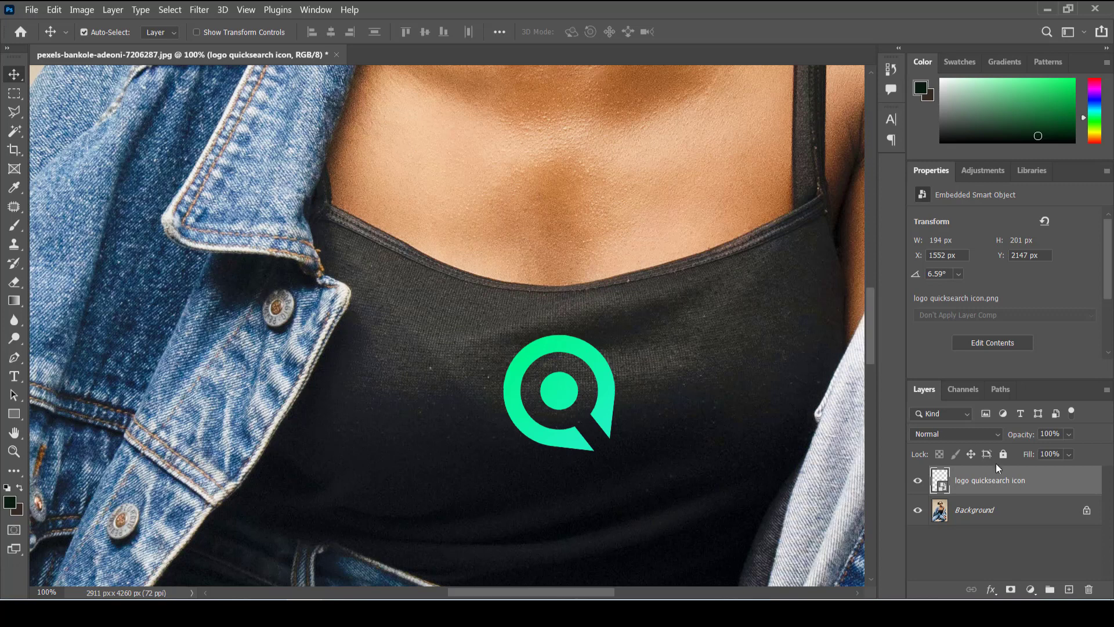
{"action": "left_click", "coordinate": [198, 13]}
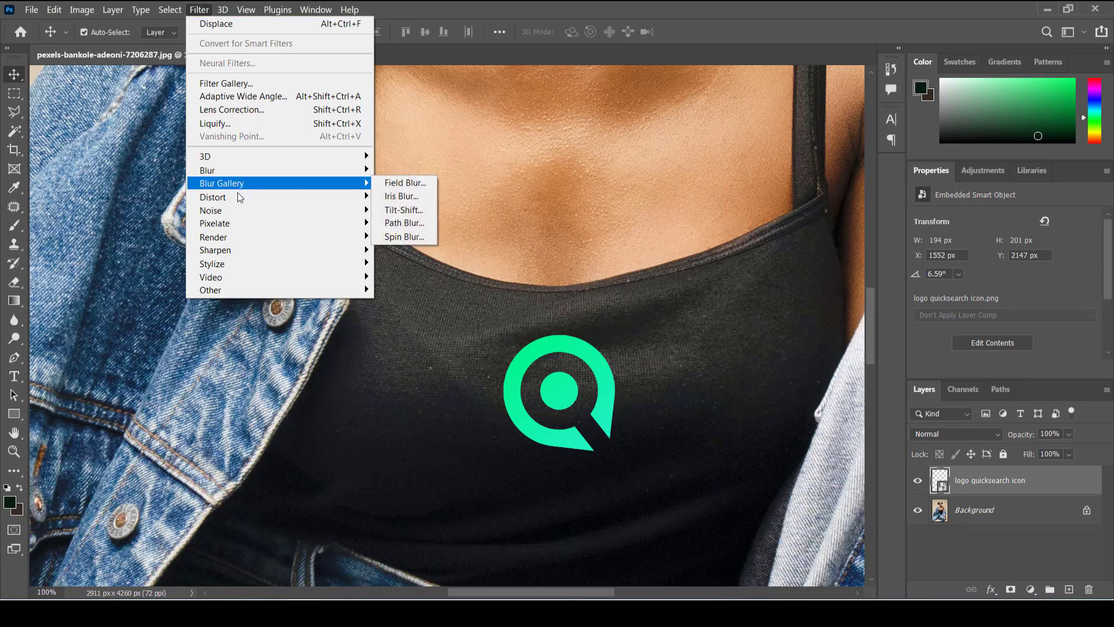
{"action": "mouse_move", "coordinate": [239, 208]}
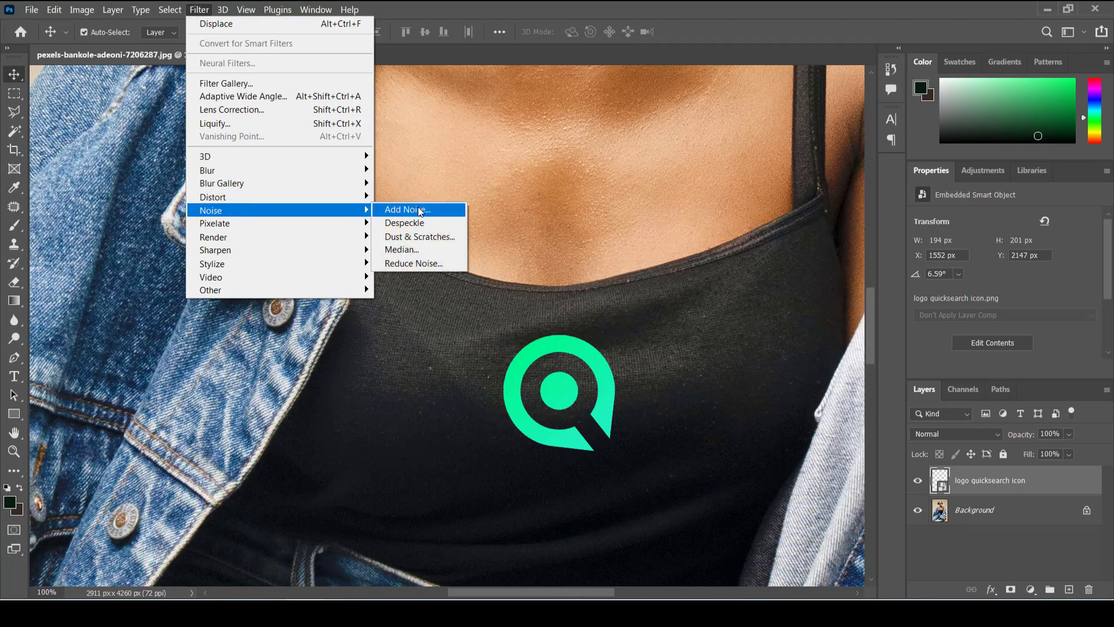
{"action": "left_click", "coordinate": [238, 84]}
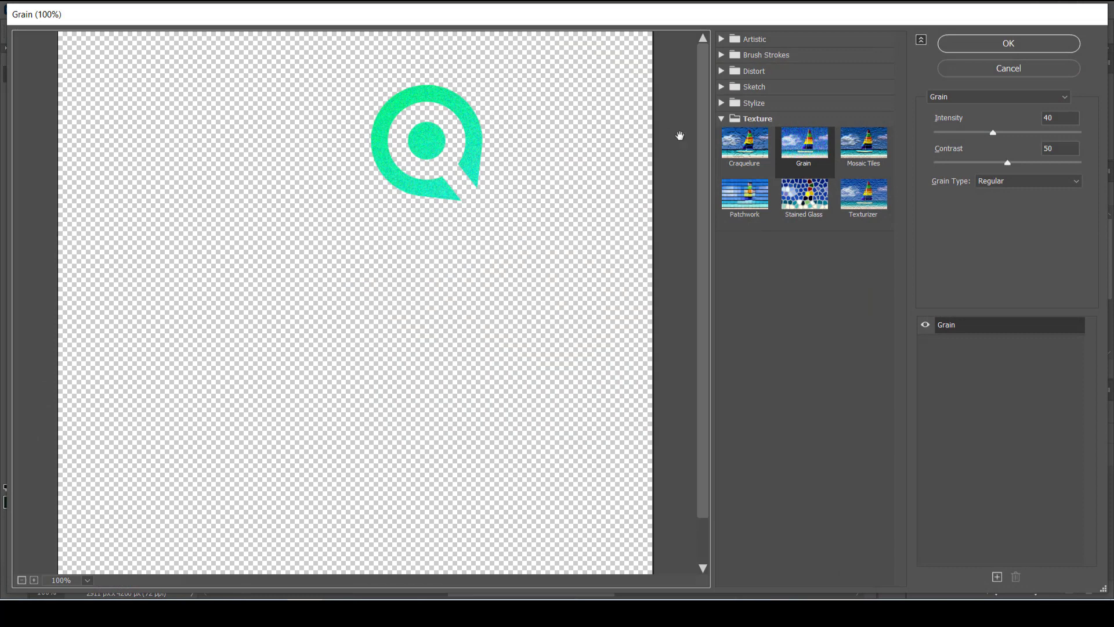
{"action": "left_click", "coordinate": [729, 119]}
{"action": "left_click", "coordinate": [728, 119]}
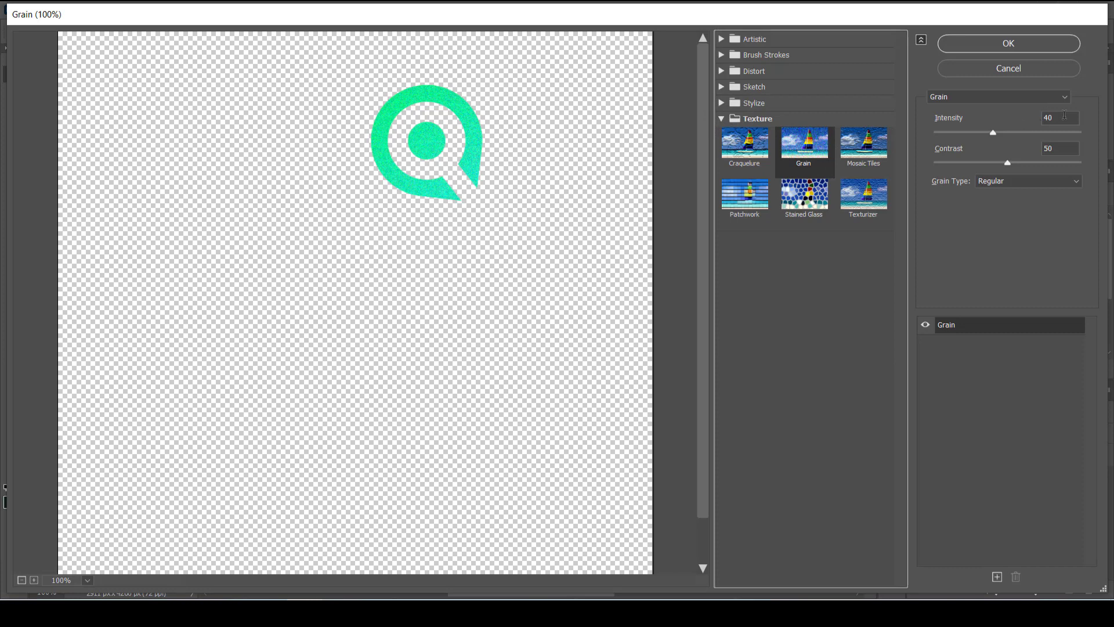
{"action": "left_click", "coordinate": [999, 45]}
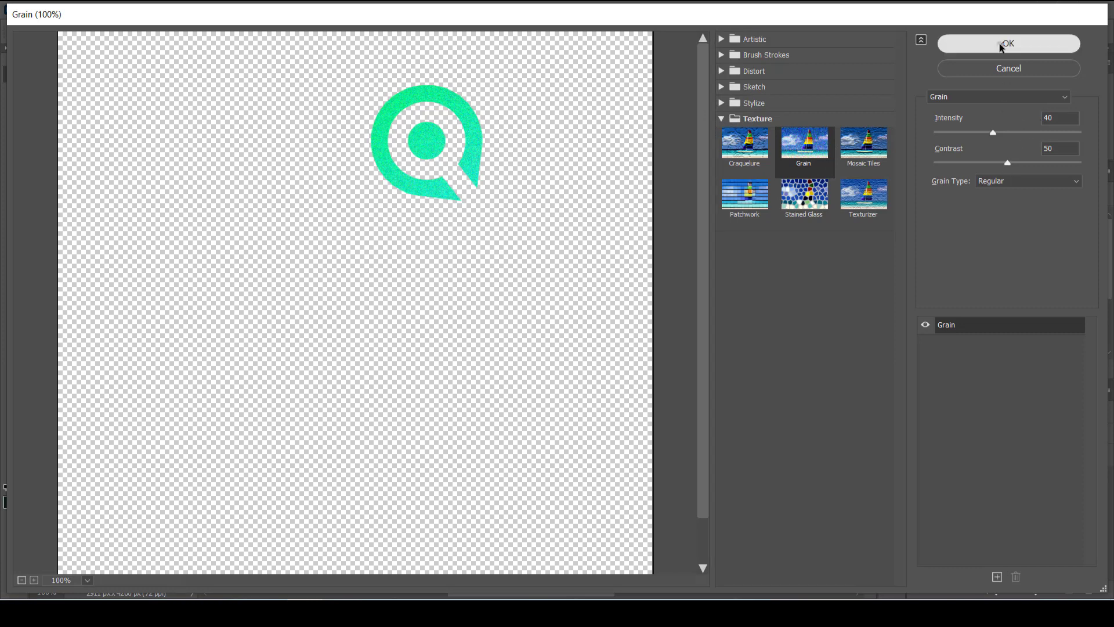
Step: Try to warp the logo freely by pulling its interior, upper edge and corners, suppressing future notices about Smart Filters during transforms
{"action": "key", "text": "ctrl+equal"}
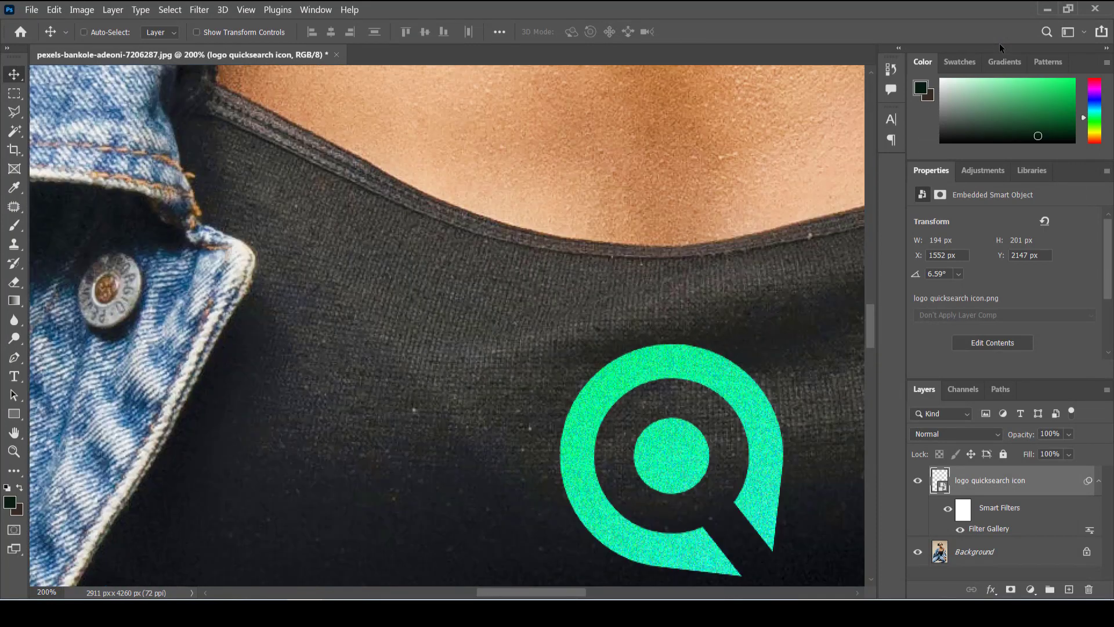
{"action": "key", "text": "ctrl+minus"}
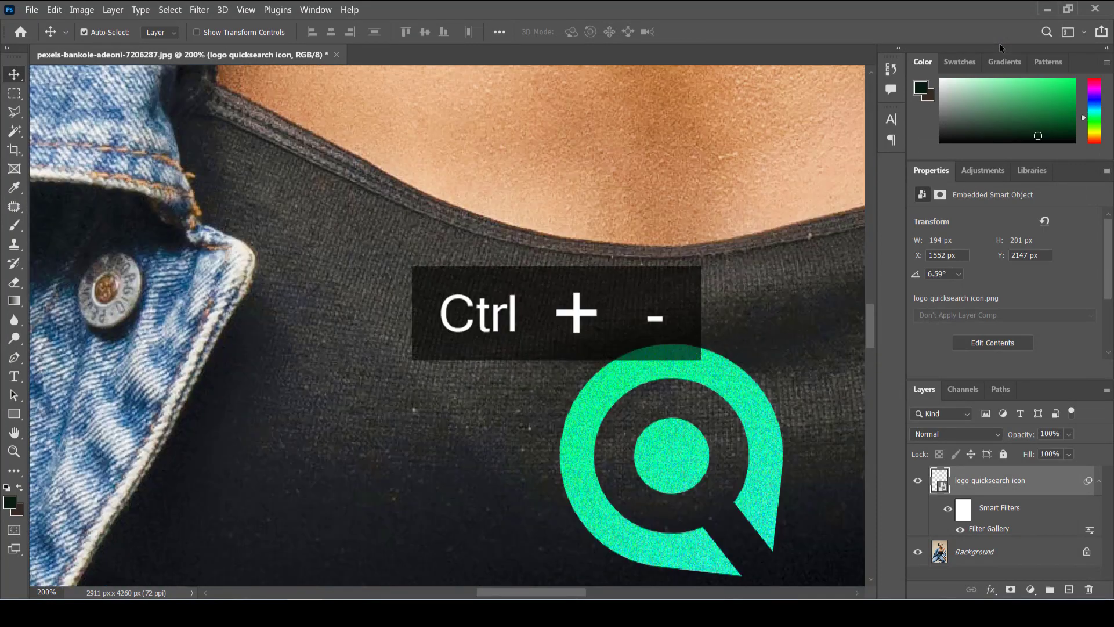
{"action": "key", "text": "ctrl+equal"}
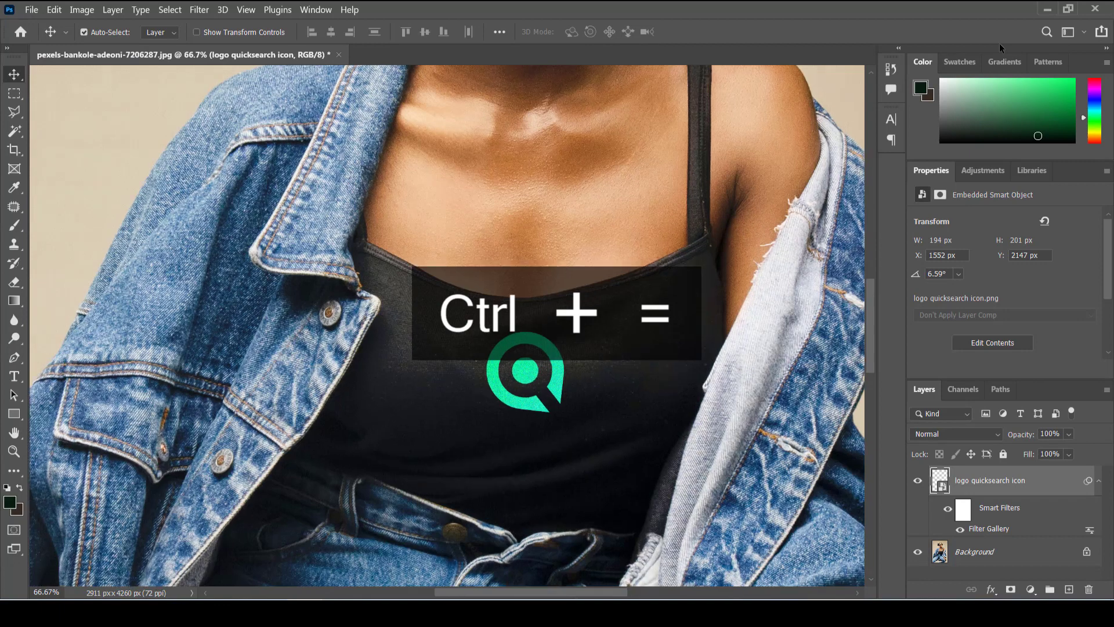
{"action": "key", "text": "ctrl"}
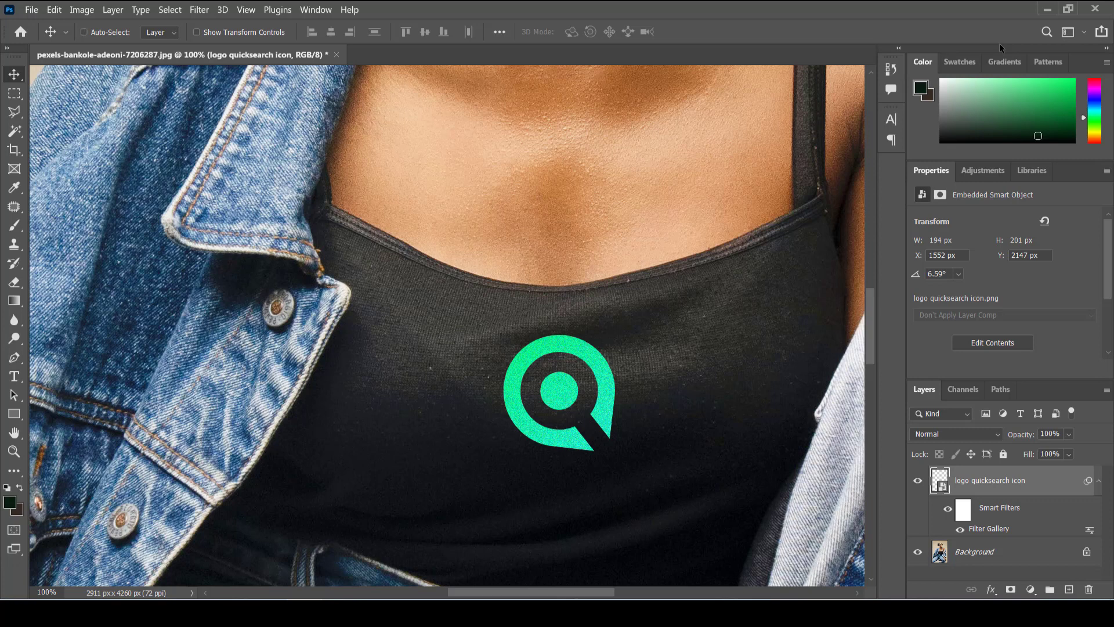
{"action": "key", "text": "ctrl+t"}
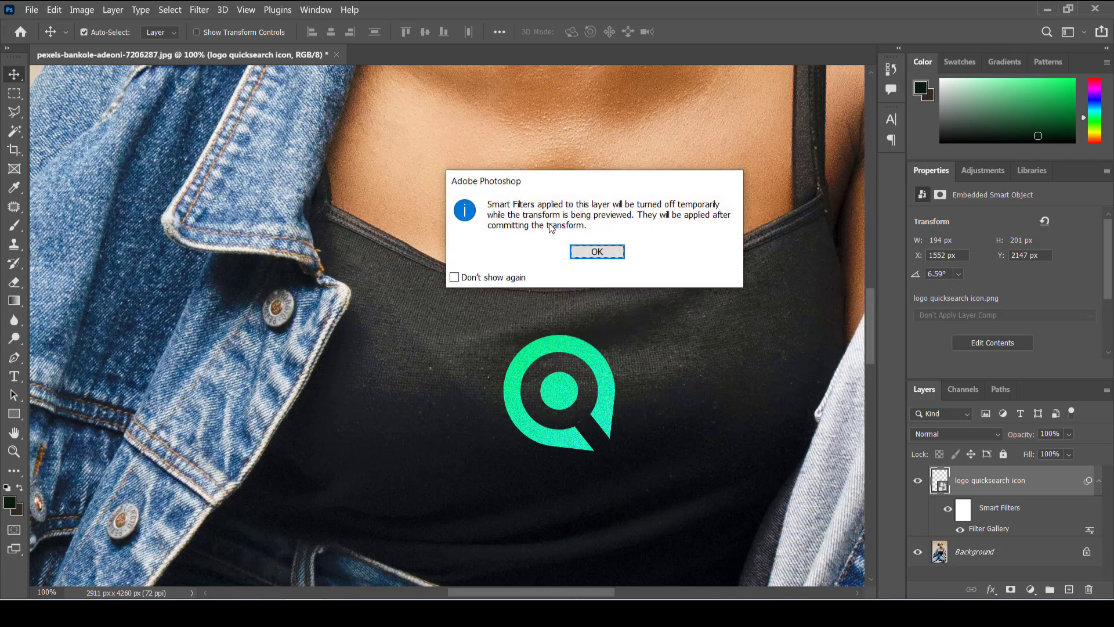
{"action": "left_click", "coordinate": [454, 278]}
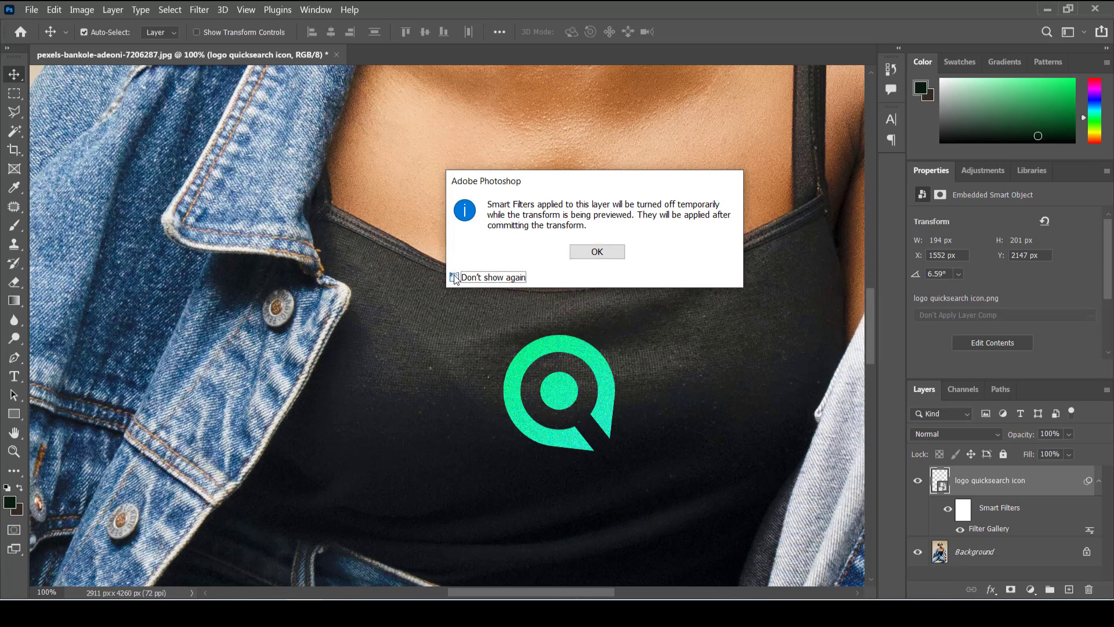
{"action": "left_click", "coordinate": [583, 252]}
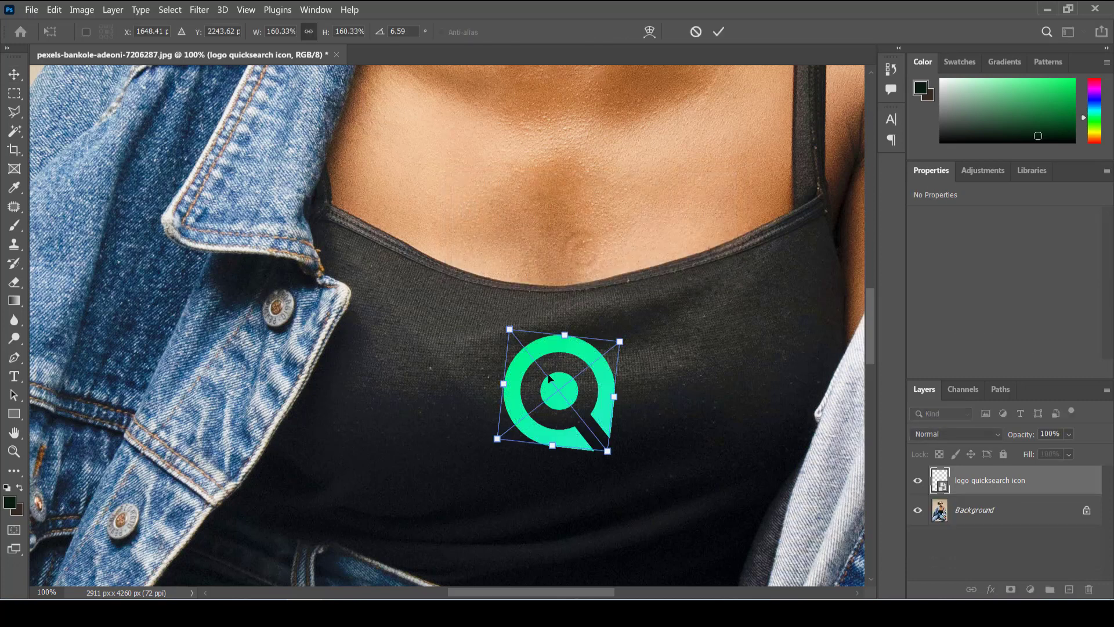
{"action": "right_click", "coordinate": [568, 348]}
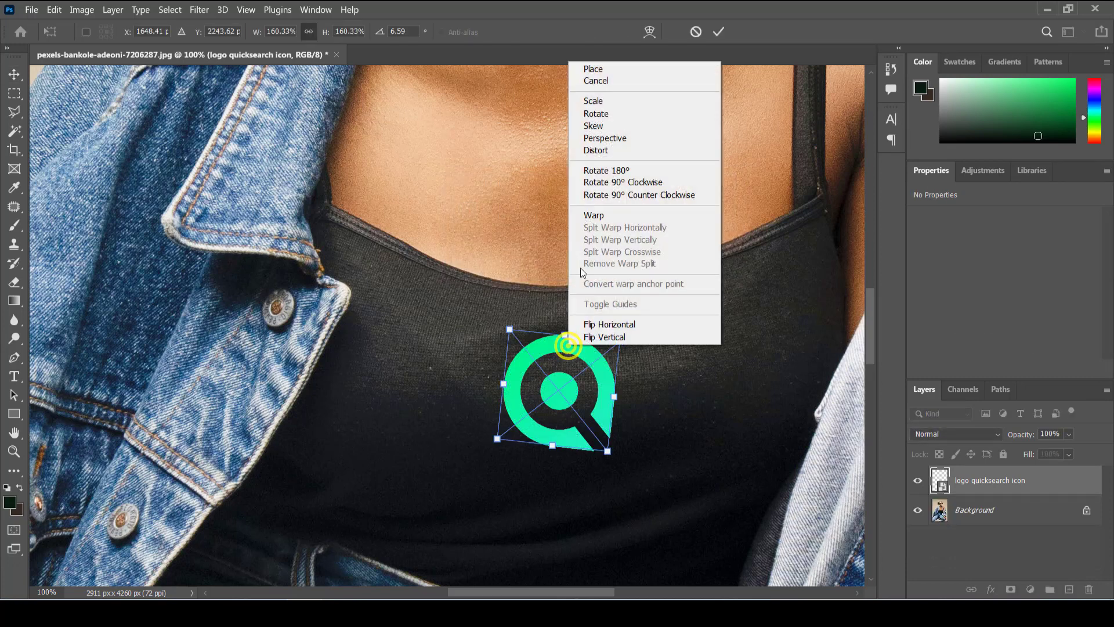
{"action": "left_click", "coordinate": [593, 216]}
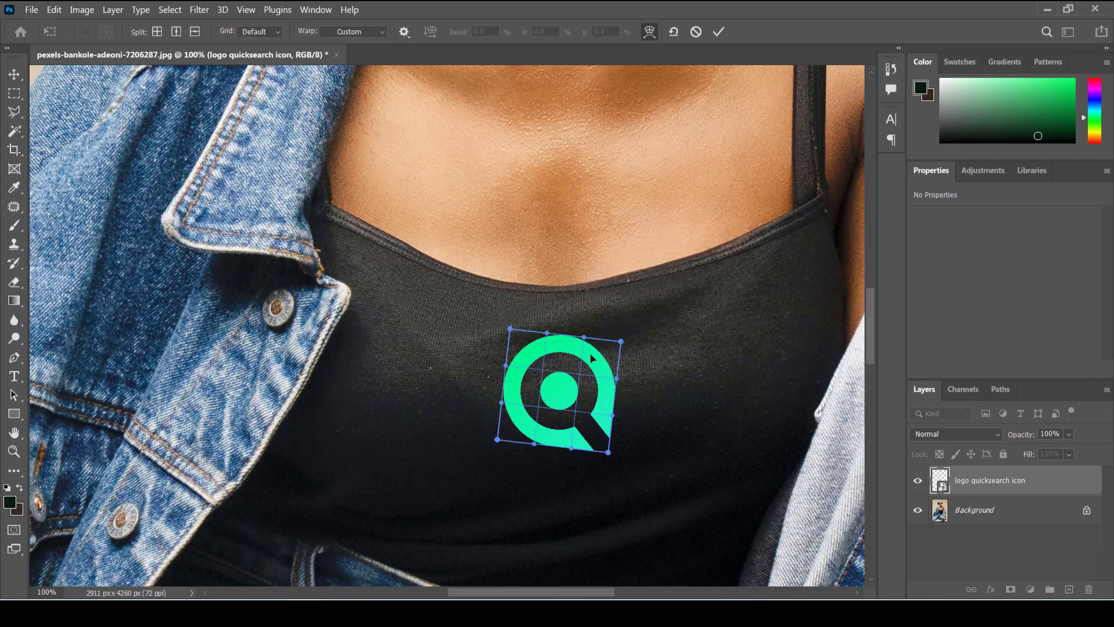
{"action": "left_click_drag", "start_coordinate": [579, 378], "coordinate": [590, 367]}
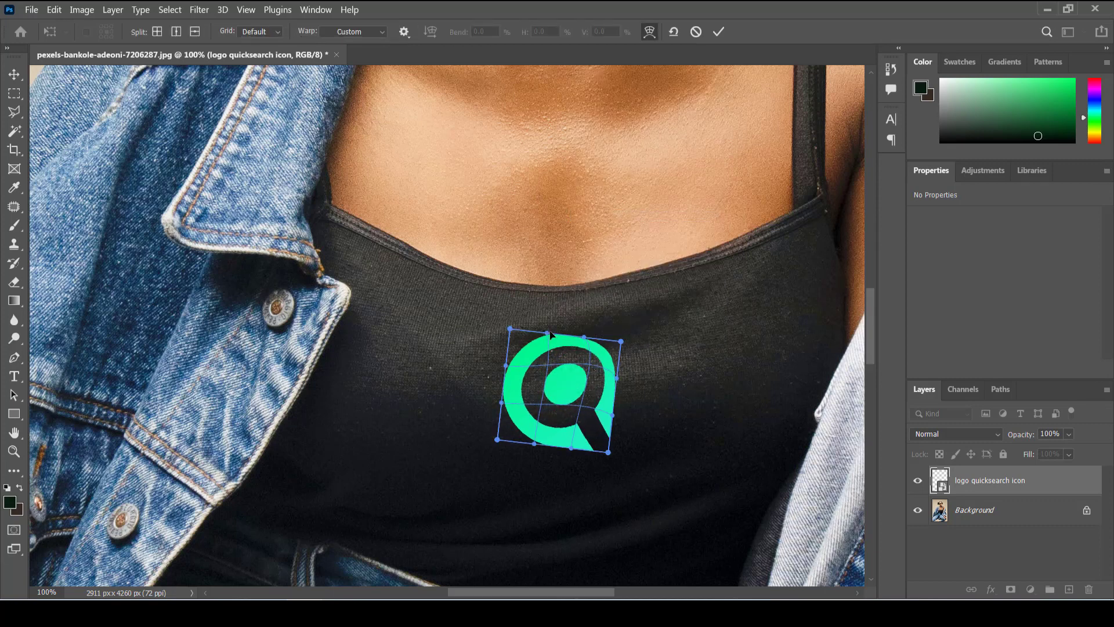
{"action": "left_click_drag", "start_coordinate": [551, 335], "coordinate": [489, 366]}
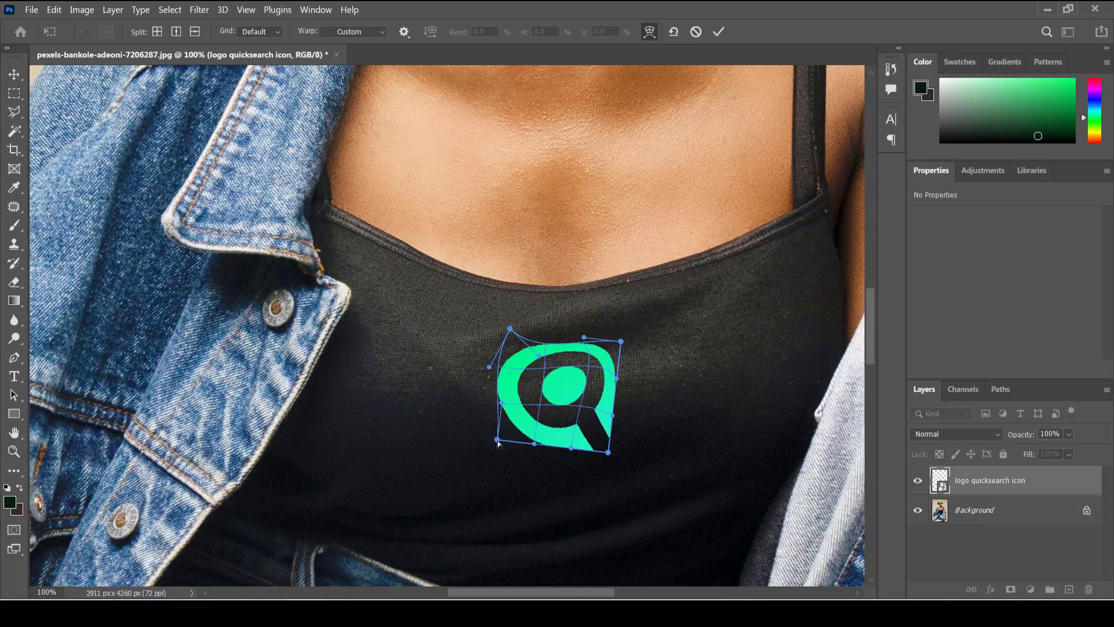
{"action": "left_click_drag", "start_coordinate": [497, 440], "coordinate": [492, 442]}
{"action": "left_click_drag", "start_coordinate": [510, 330], "coordinate": [511, 336]}
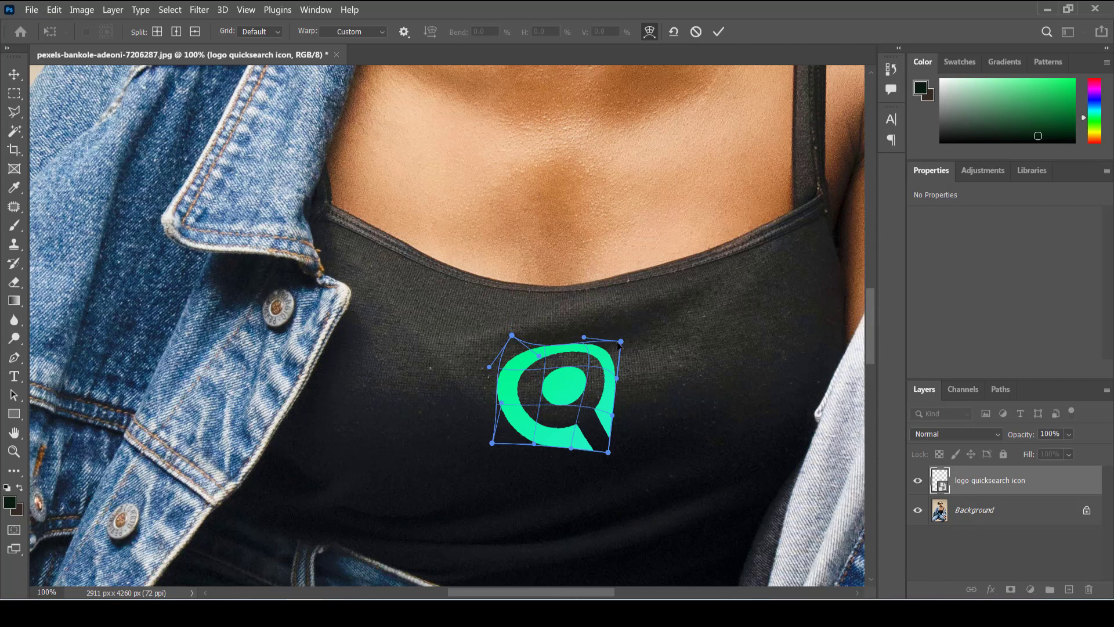
{"action": "left_click_drag", "start_coordinate": [621, 341], "coordinate": [607, 356]}
{"action": "key", "text": "Return"}
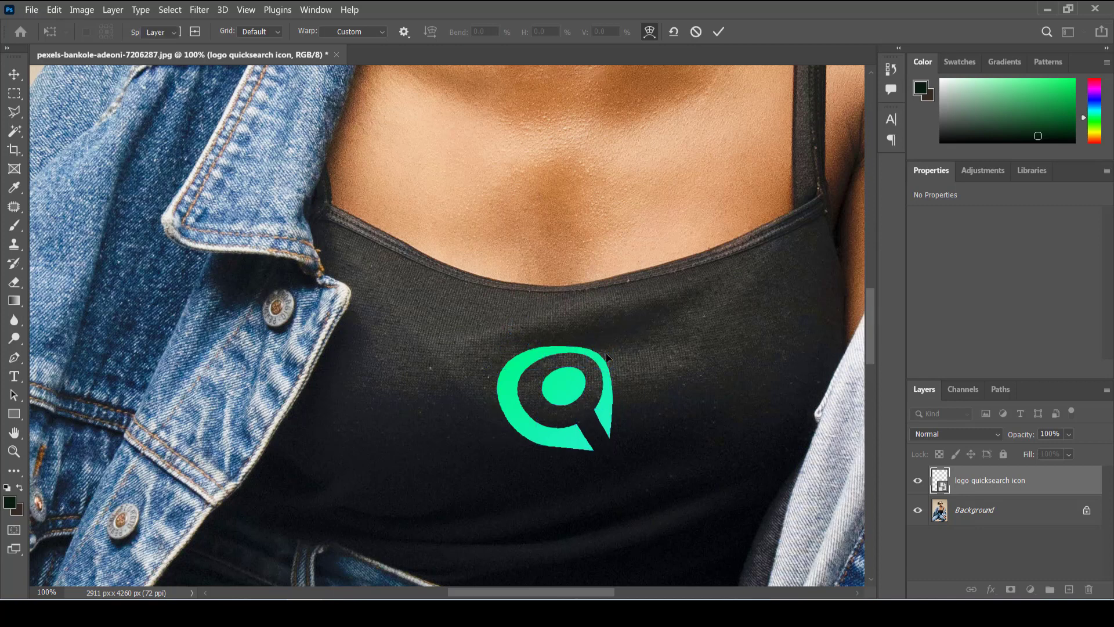
Step: Check the warped logo against the whole top, and undo the warp
{"action": "key", "text": "ctrl+minus"}
{"action": "key", "text": "ctrl+minus"}
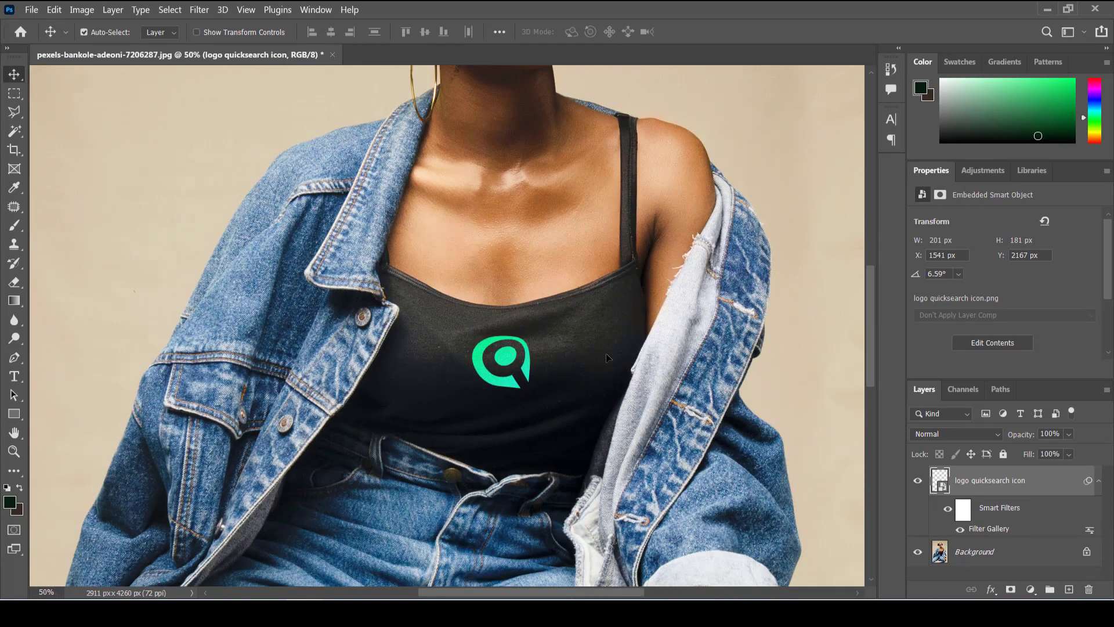
{"action": "key", "text": "ctrl"}
{"action": "key", "text": "ctrl+z"}
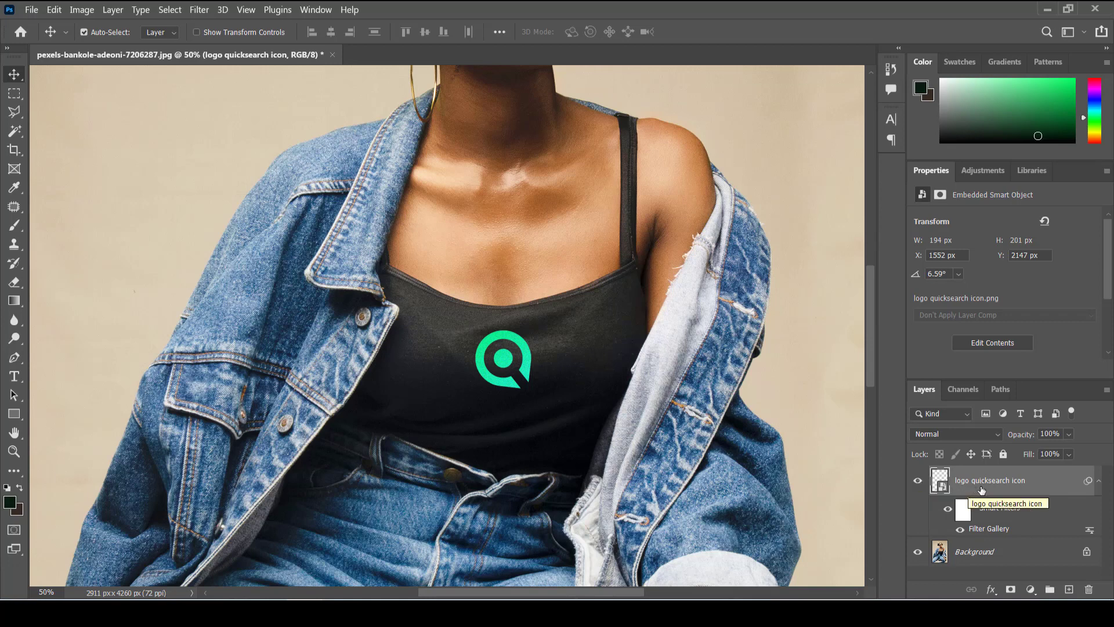
Step: Hide the logo layer, select the Background layer and compare its Red, Green and Blue channels for contrast in the fabric folds
{"action": "left_click", "coordinate": [918, 481]}
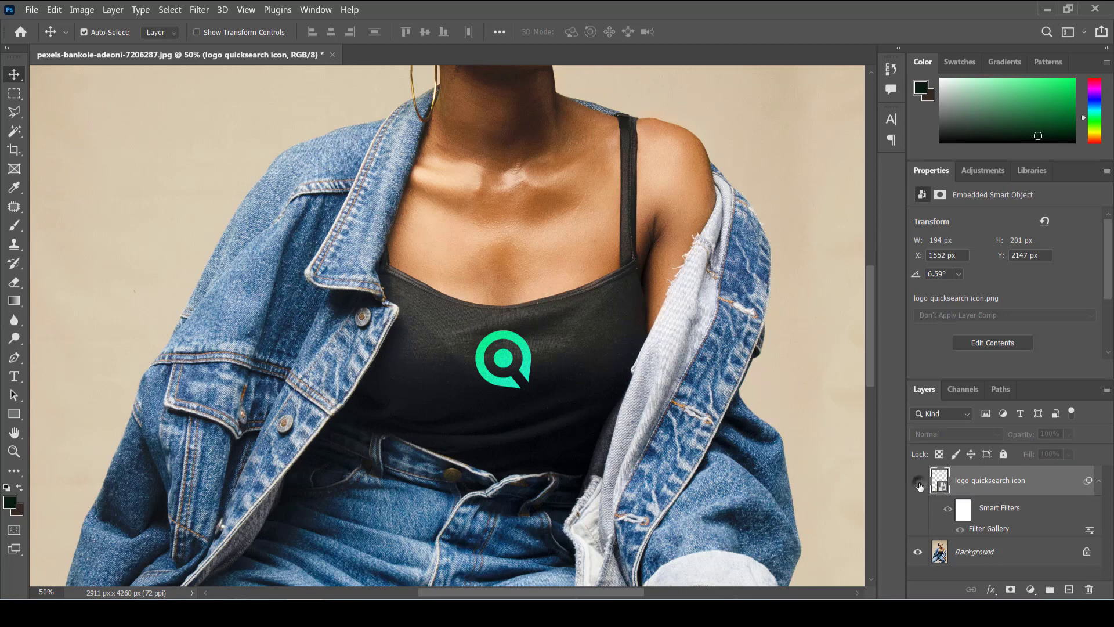
{"action": "left_click", "coordinate": [972, 557]}
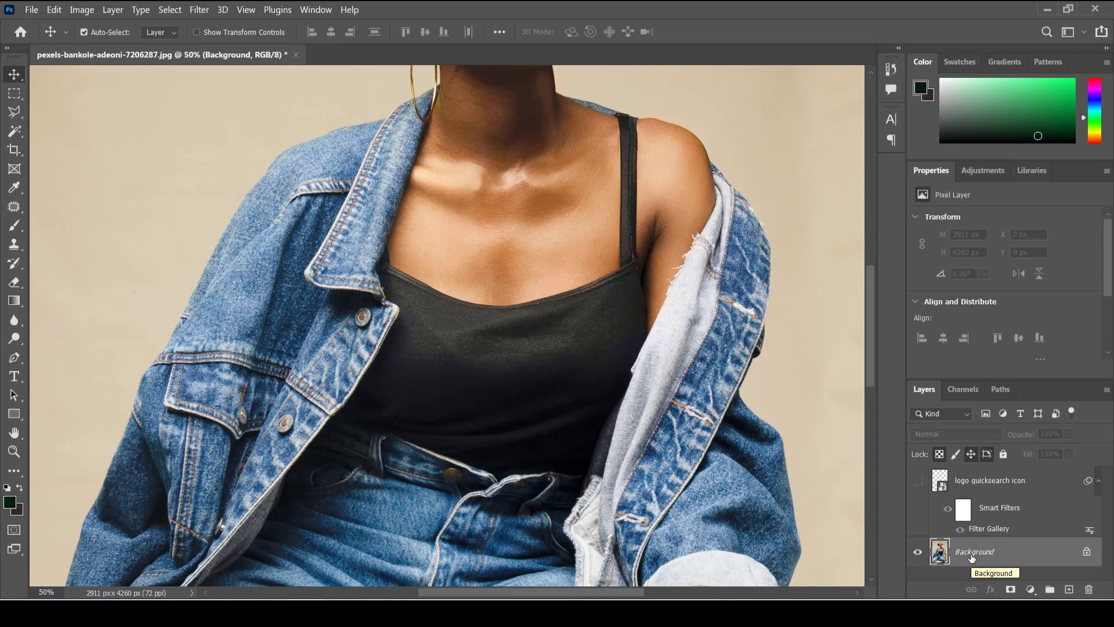
{"action": "left_click", "coordinate": [964, 388]}
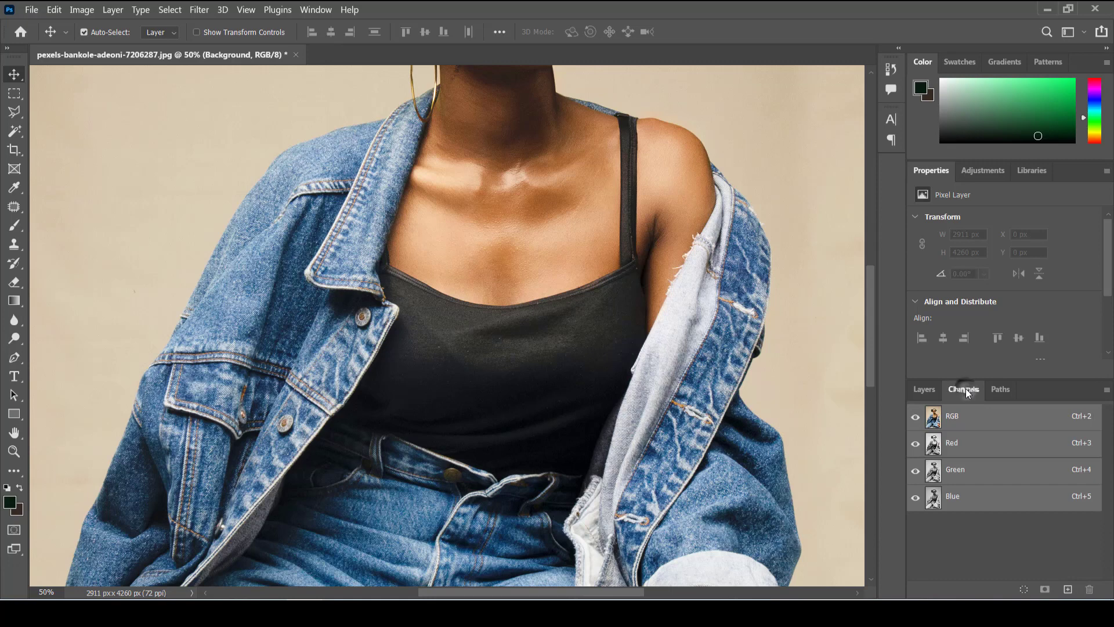
{"action": "left_click", "coordinate": [945, 445]}
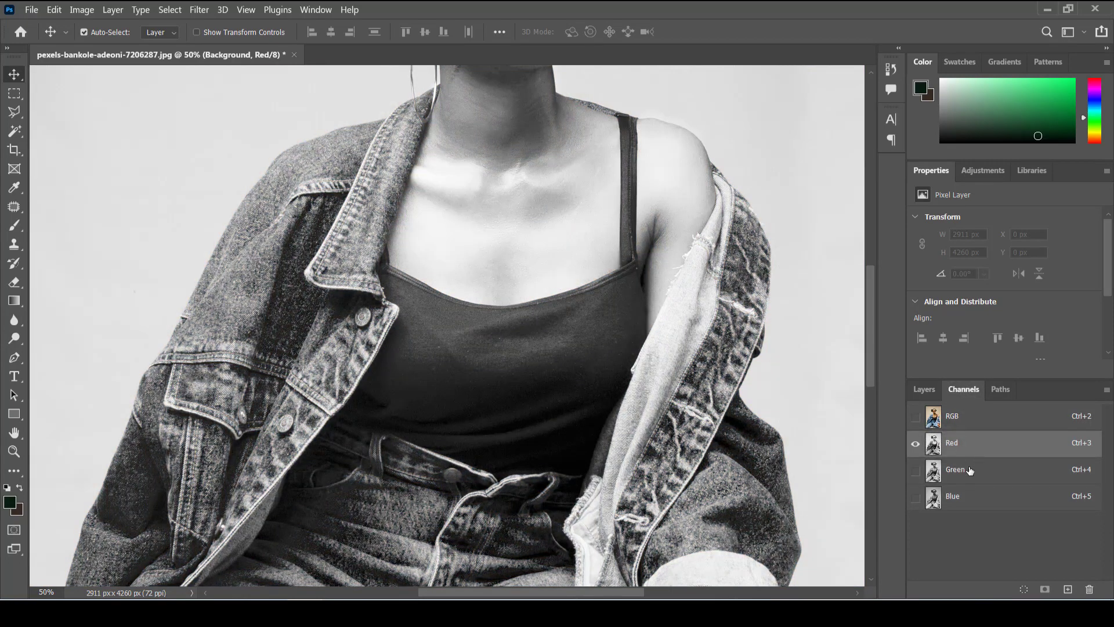
{"action": "left_click", "coordinate": [957, 469]}
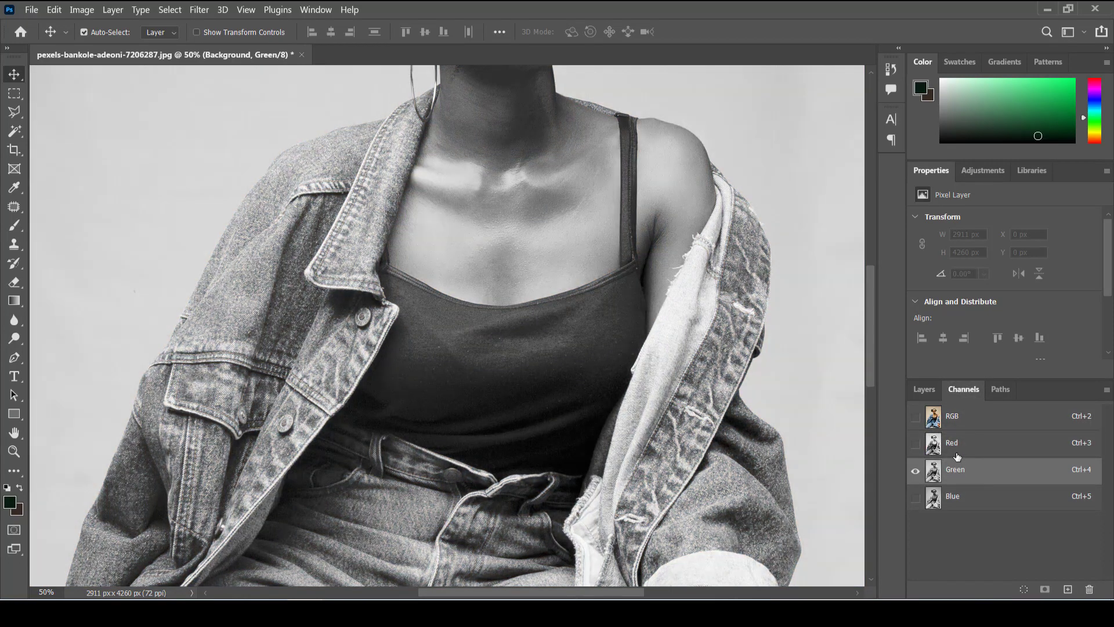
{"action": "left_click", "coordinate": [957, 444]}
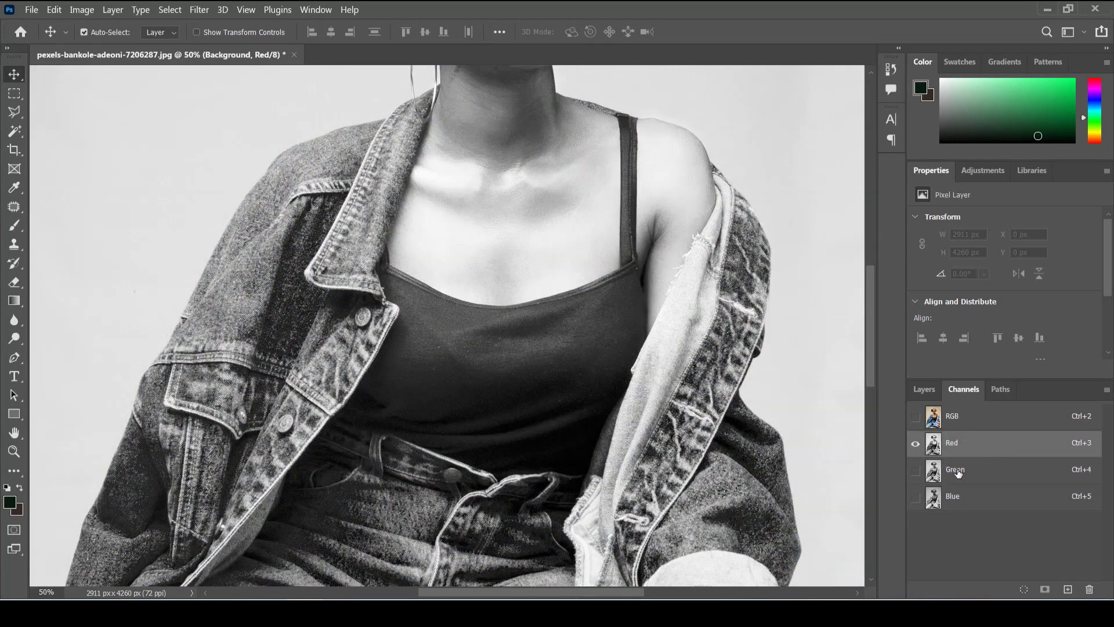
{"action": "left_click", "coordinate": [957, 471]}
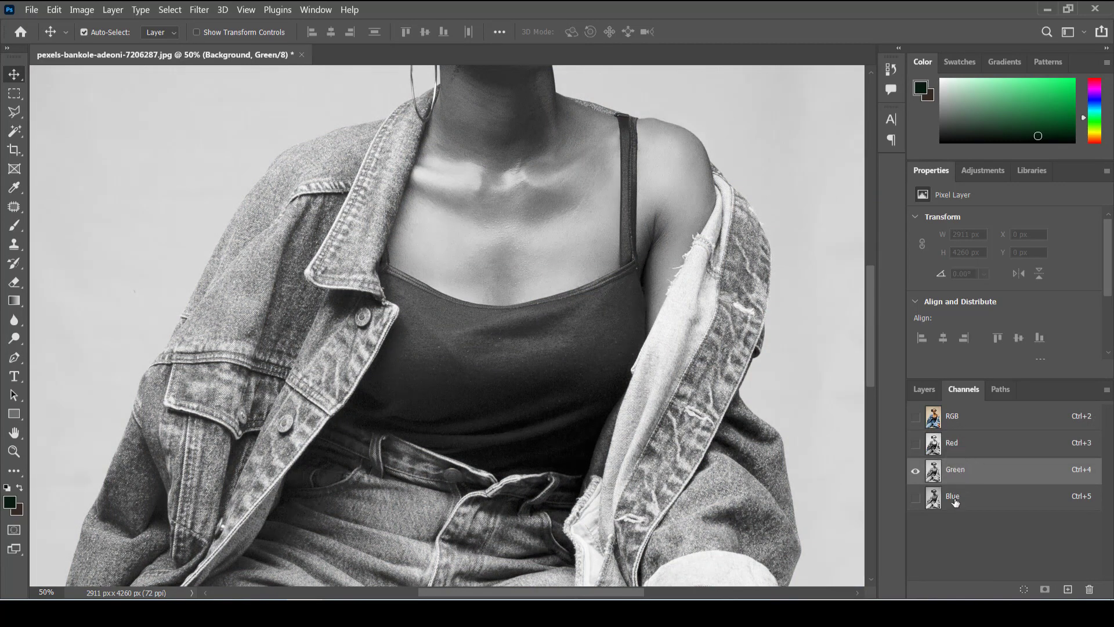
{"action": "left_click", "coordinate": [955, 502]}
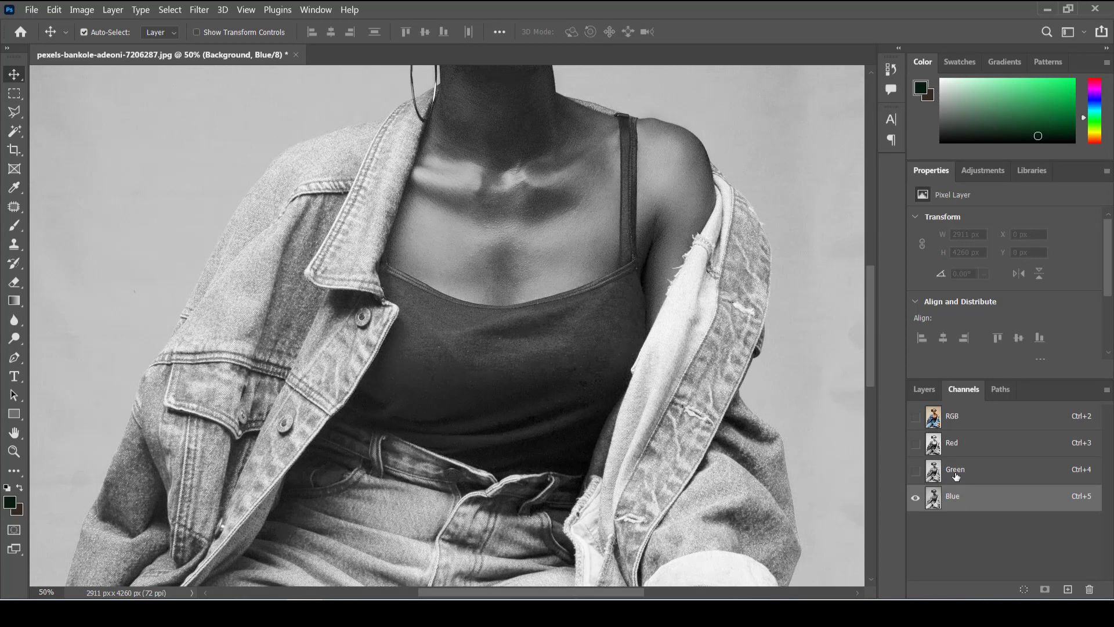
{"action": "left_click", "coordinate": [956, 475]}
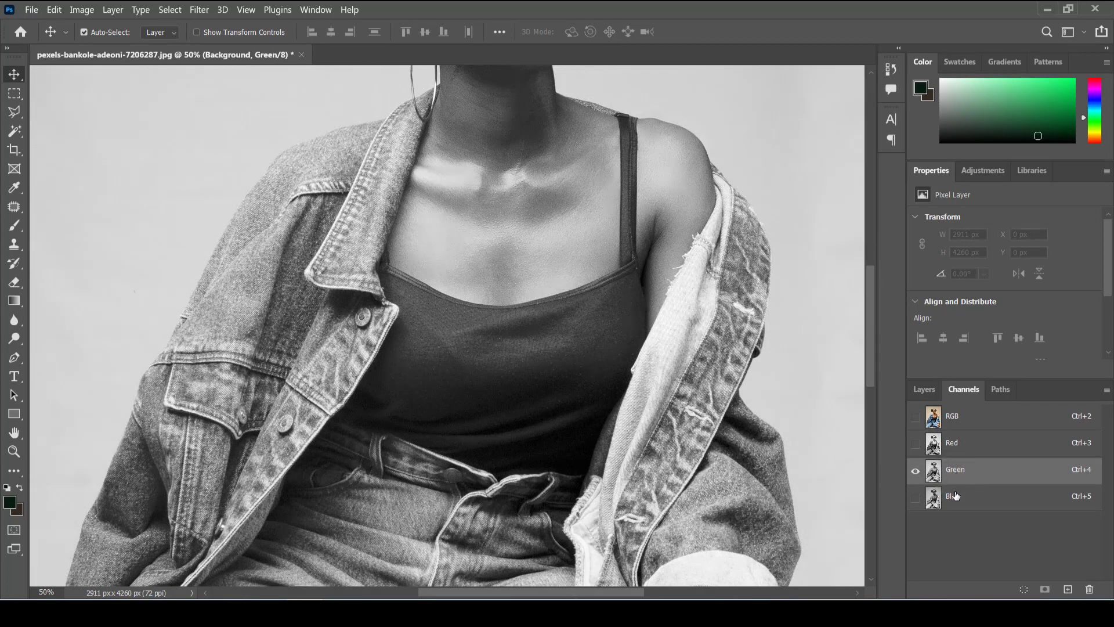
Step: Duplicate the Background's Blue channel into a new document
{"action": "left_click", "coordinate": [956, 500]}
{"action": "right_click", "coordinate": [955, 500]}
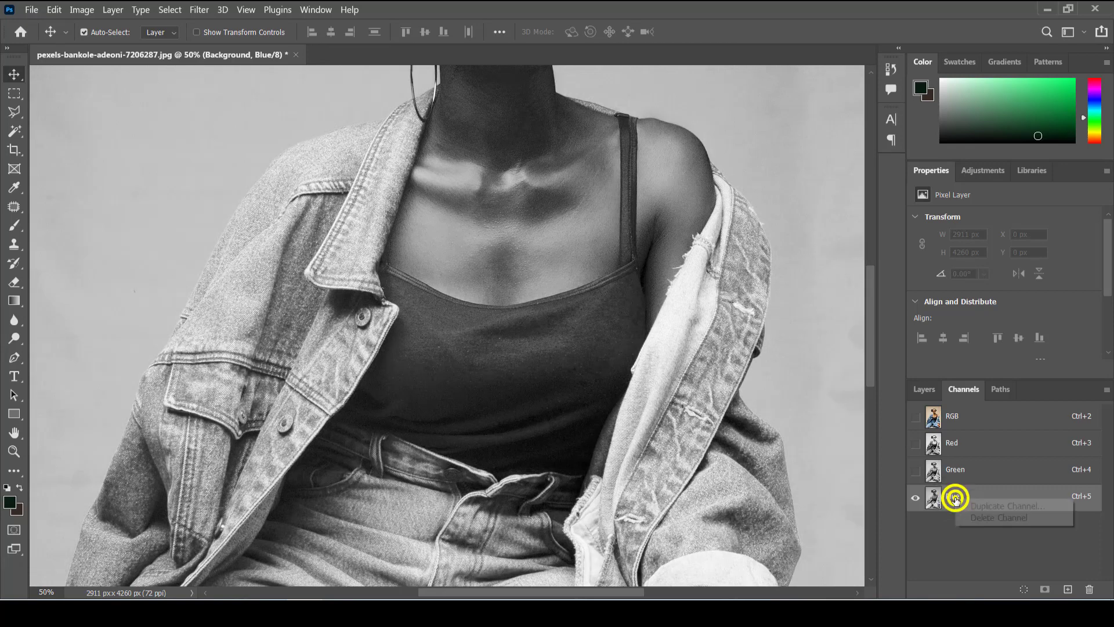
{"action": "left_click", "coordinate": [993, 505]}
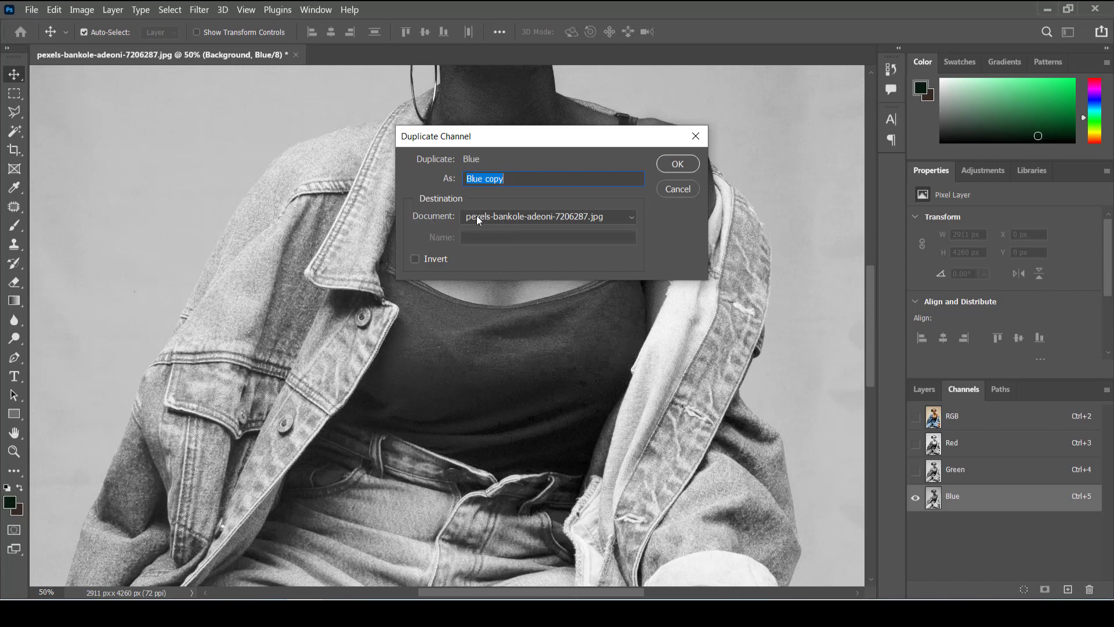
{"action": "left_click", "coordinate": [524, 216]}
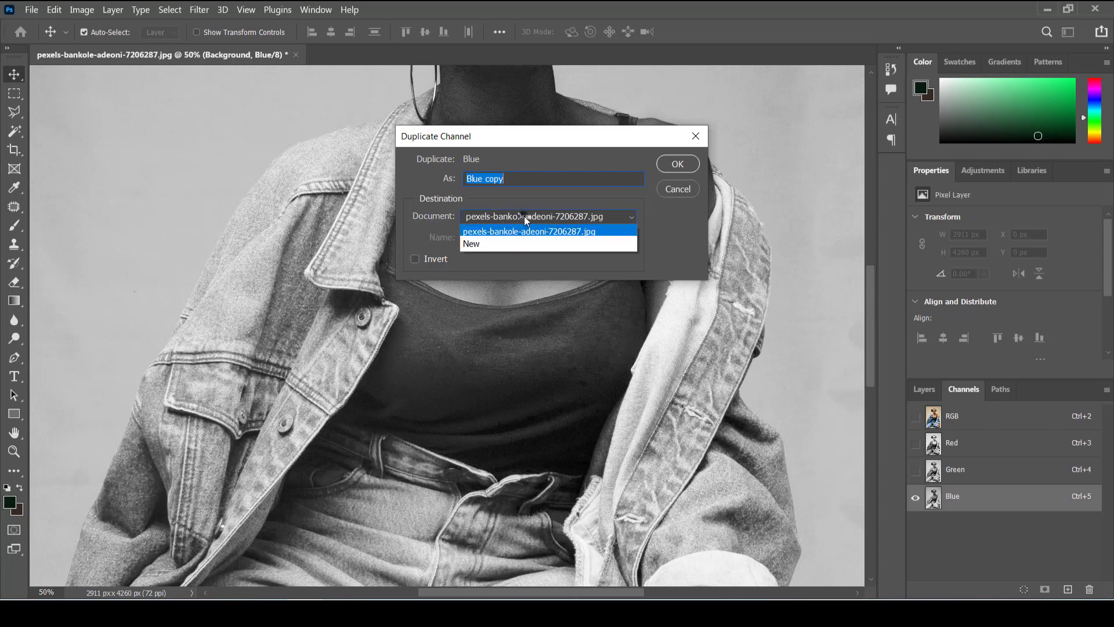
{"action": "left_click", "coordinate": [503, 246]}
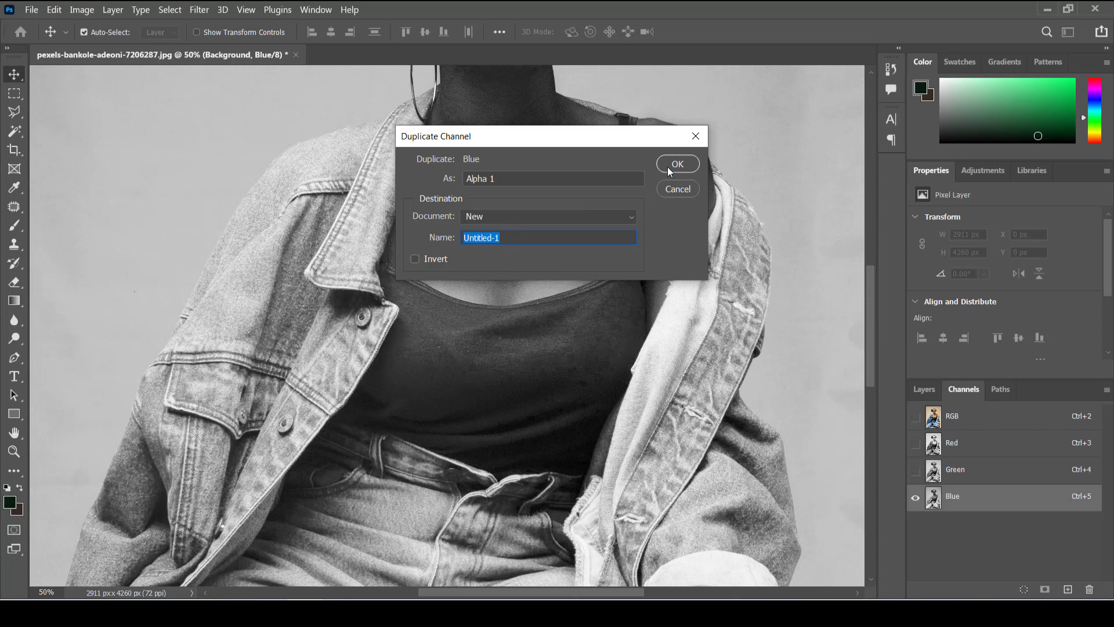
{"action": "left_click", "coordinate": [670, 170]}
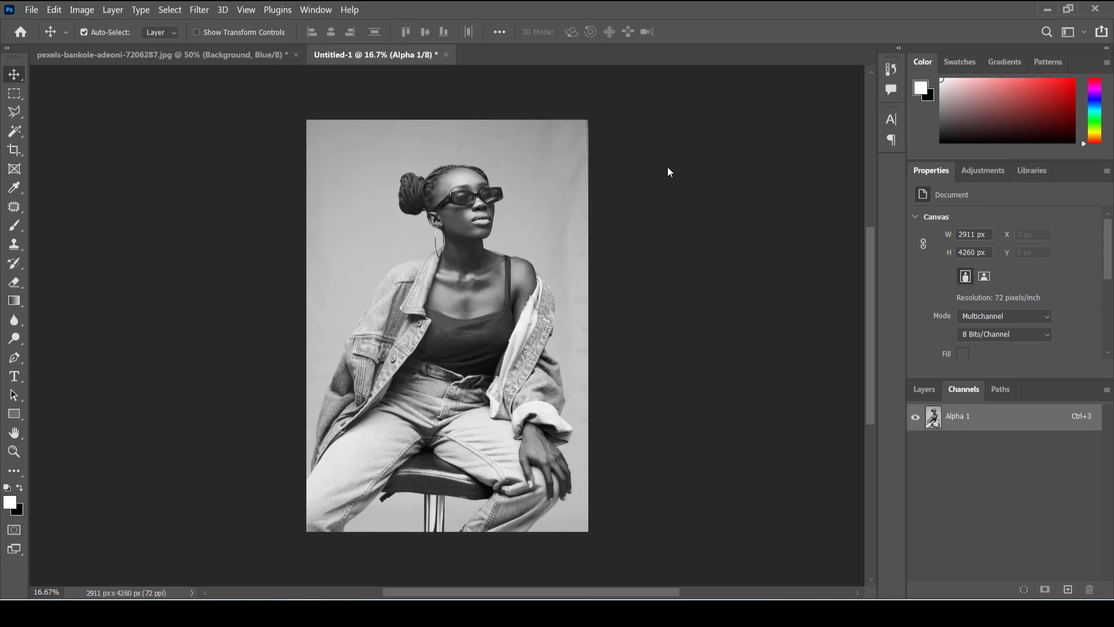
Step: Darken the midtones of the duplicated channel with Levels, setting the midtone input value to 0.83
{"action": "key", "text": "ctrl+l"}
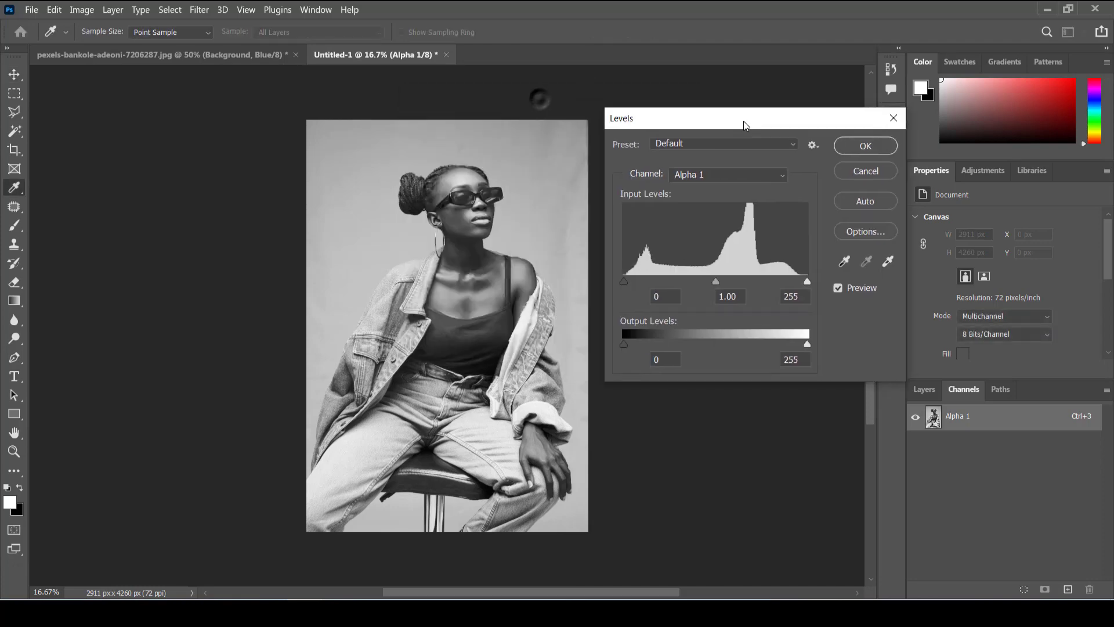
{"action": "left_click_drag", "start_coordinate": [715, 290], "coordinate": [728, 287]}
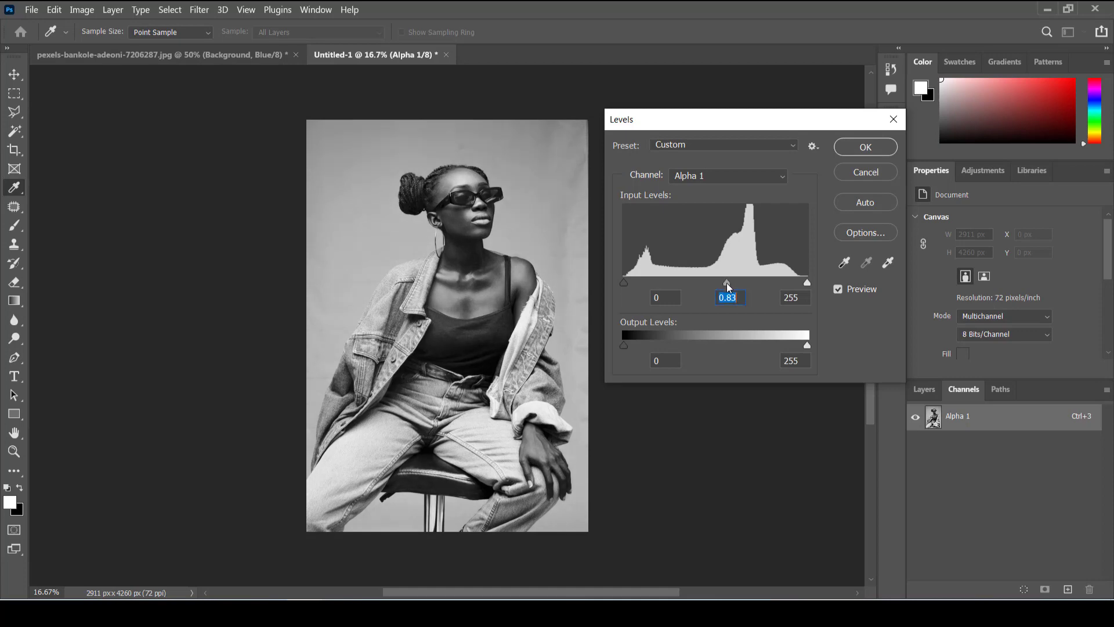
{"action": "left_click", "coordinate": [854, 149]}
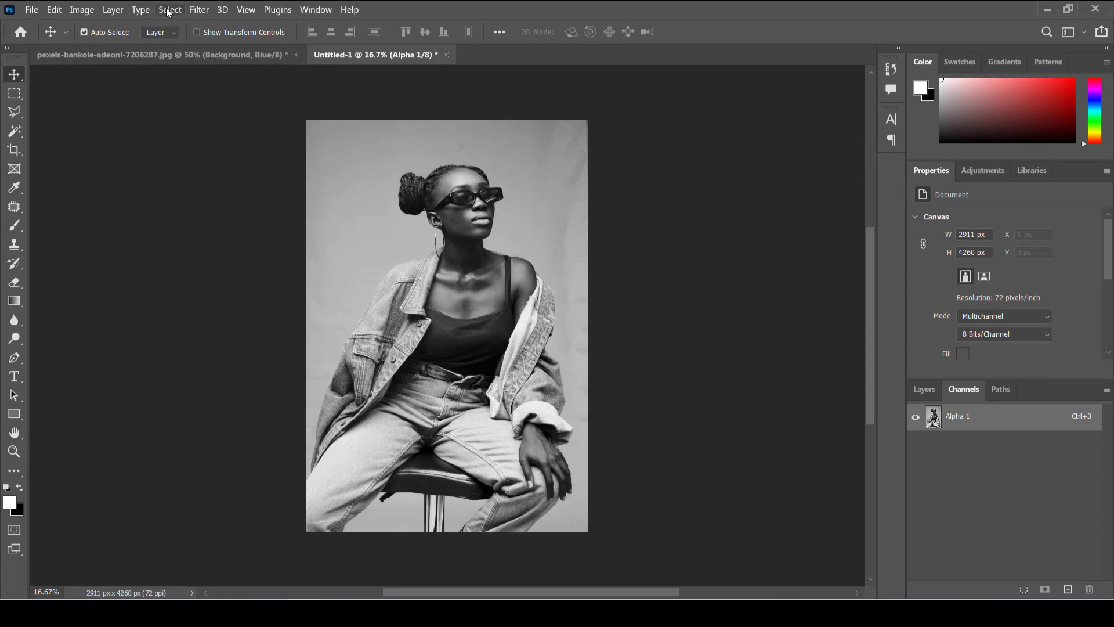
Step: Blur the darkened Blue-channel copy with a Gaussian Blur of 4.0 pixels radius
{"action": "left_click", "coordinate": [202, 11]}
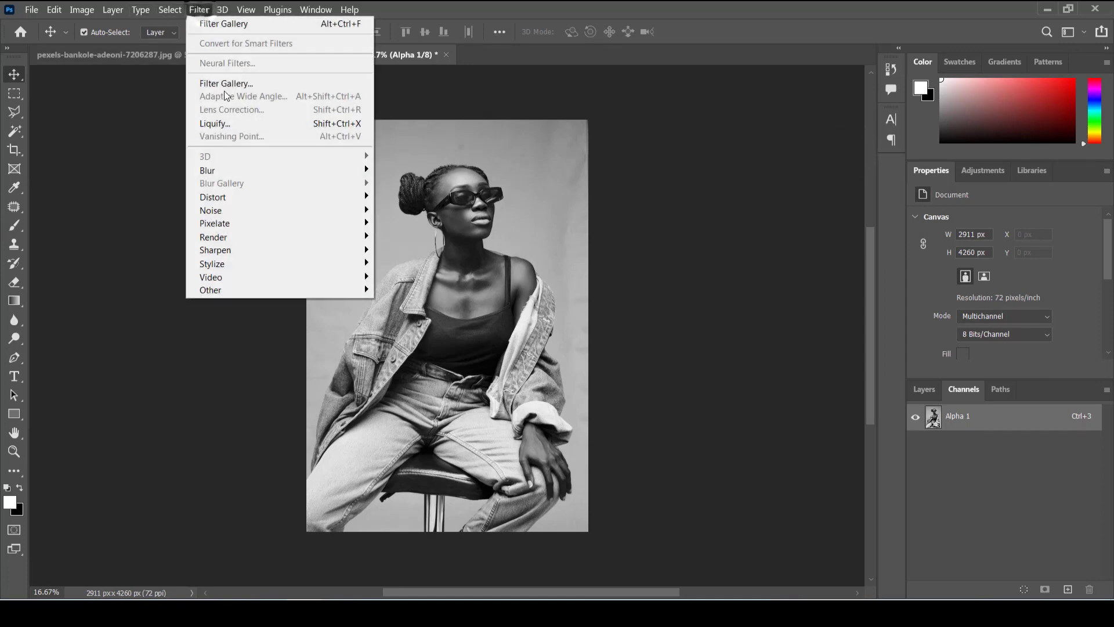
{"action": "mouse_move", "coordinate": [238, 173]}
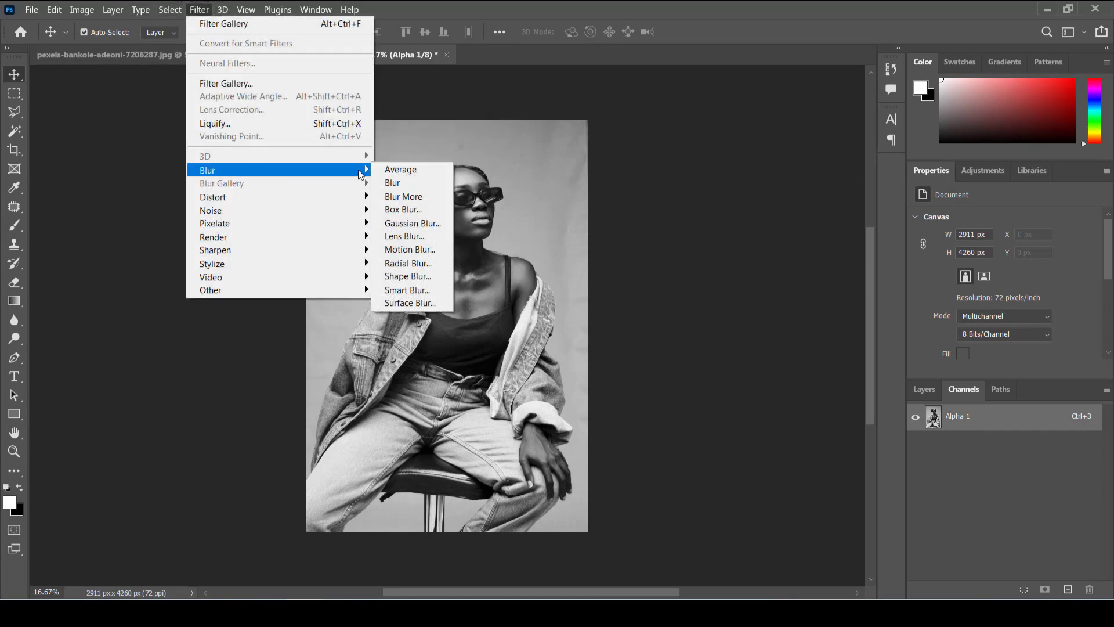
{"action": "left_click", "coordinate": [426, 225]}
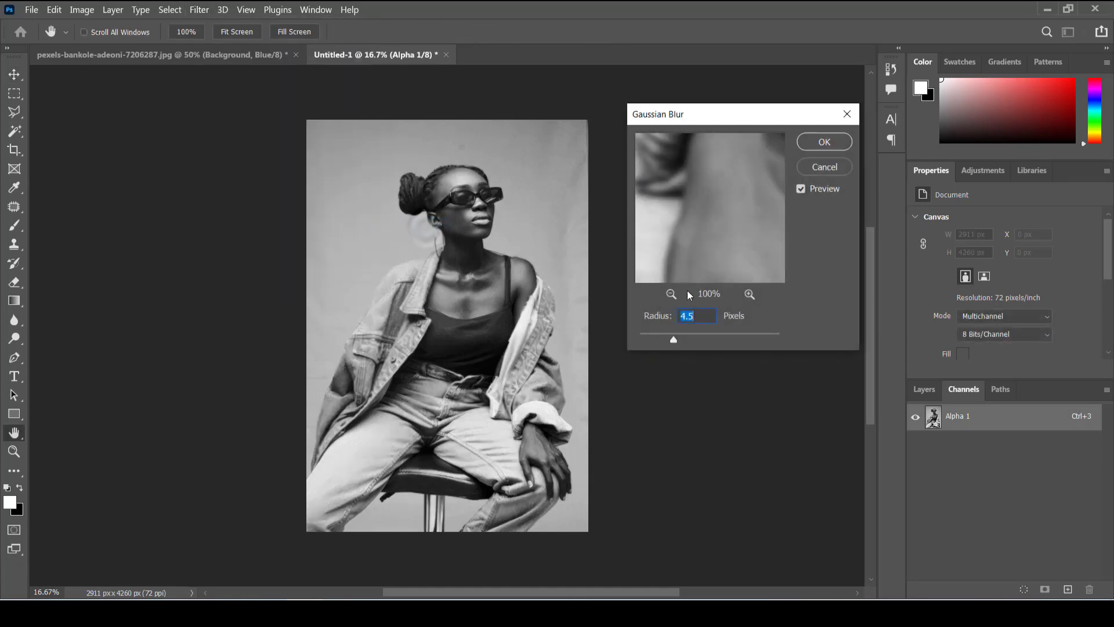
{"action": "left_click_drag", "start_coordinate": [673, 336], "coordinate": [662, 338]}
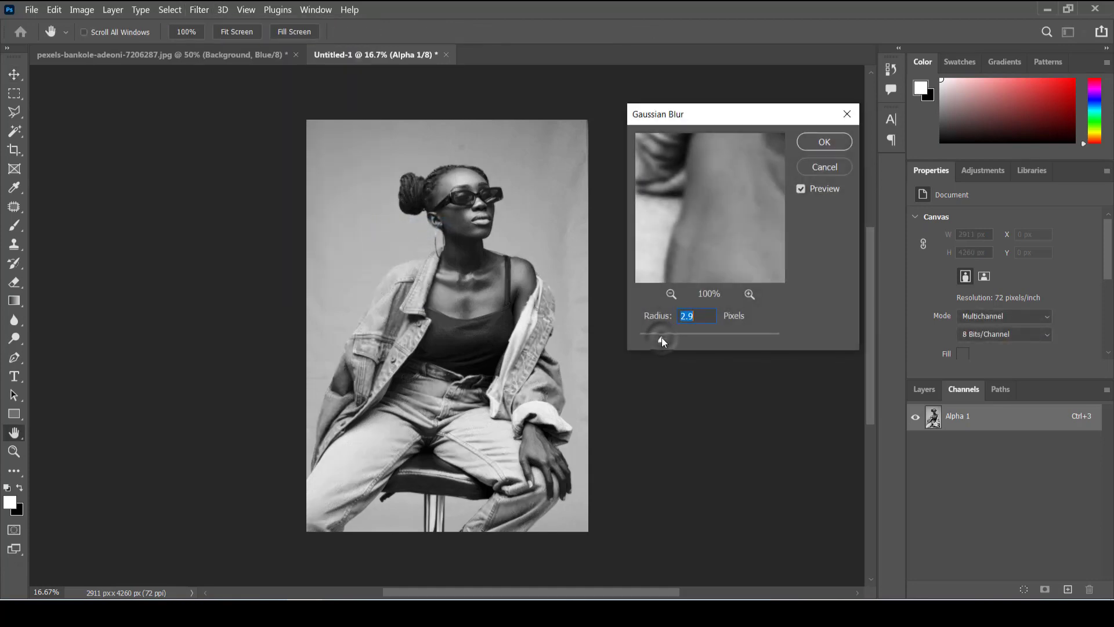
{"action": "left_click", "coordinate": [669, 340]}
{"action": "left_click", "coordinate": [817, 149]}
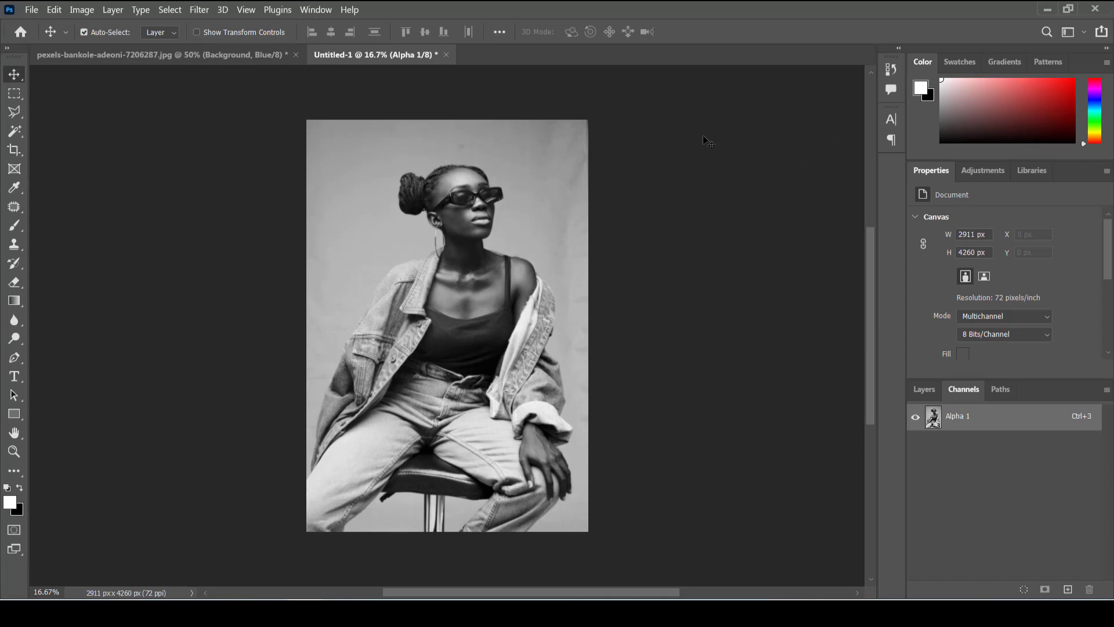
Step: Save the blurred map as a Photoshop file named "my displace" and close it
{"action": "key", "text": "ctrl+s"}
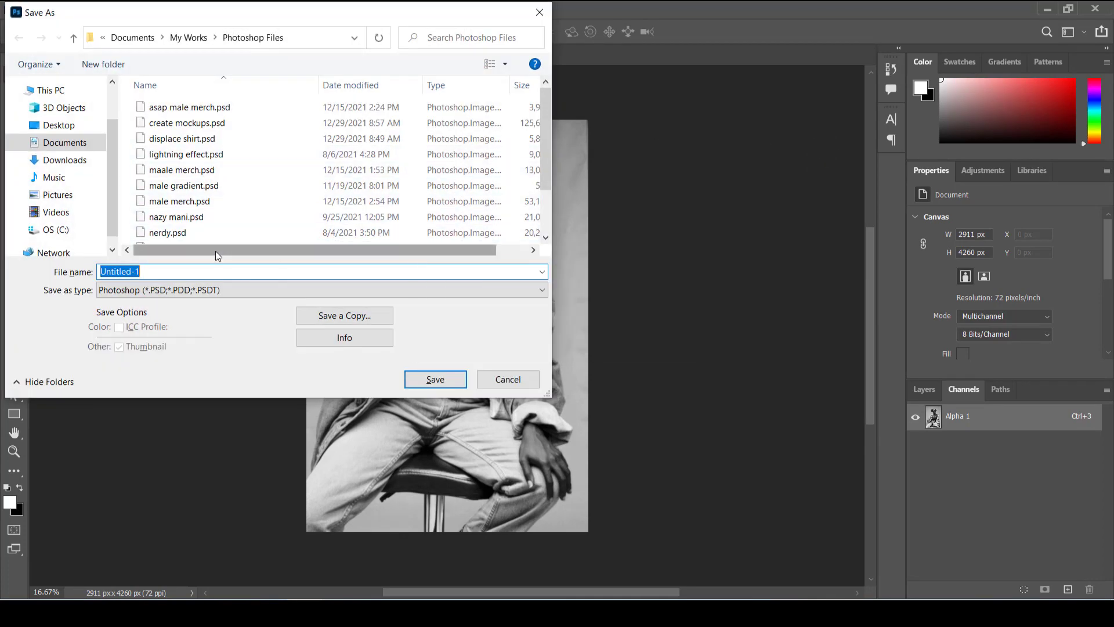
{"action": "type", "text": "my displace"}
{"action": "key", "text": "Return"}
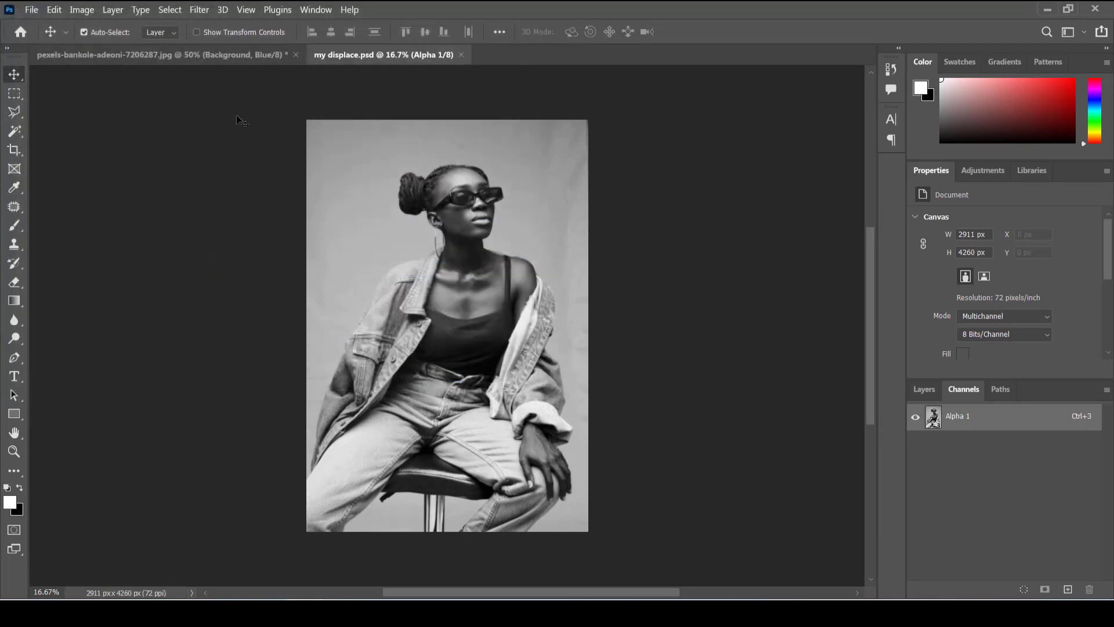
{"action": "left_click", "coordinate": [461, 55]}
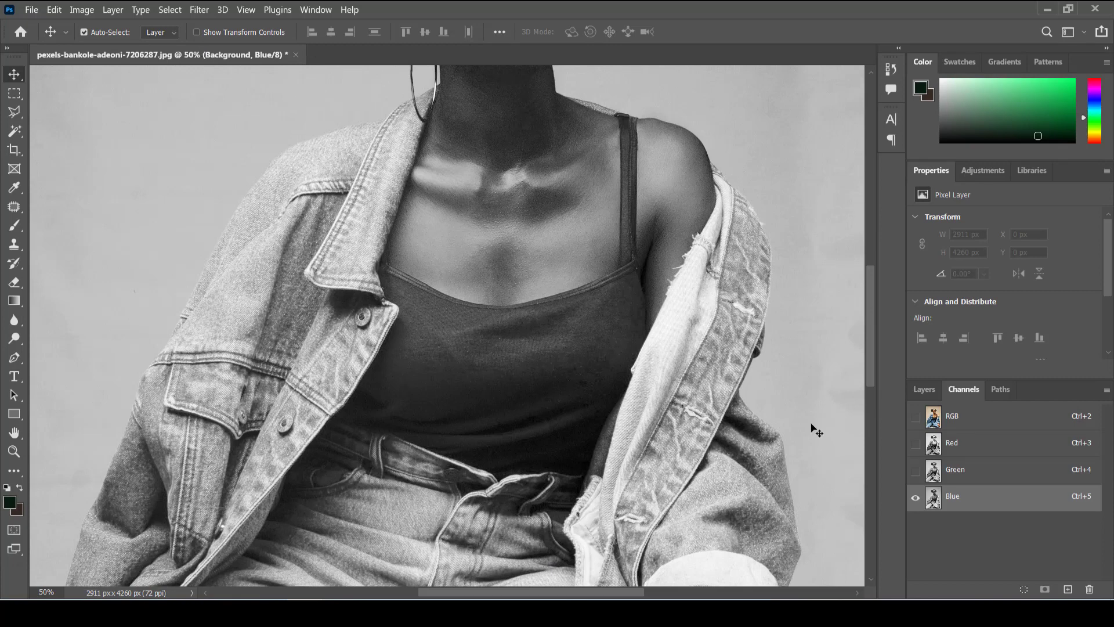
Step: Restore the logo layer's visibility and the full RGB channels, leaving the logo layer selected with its filter list collapsed
{"action": "left_click", "coordinate": [923, 390]}
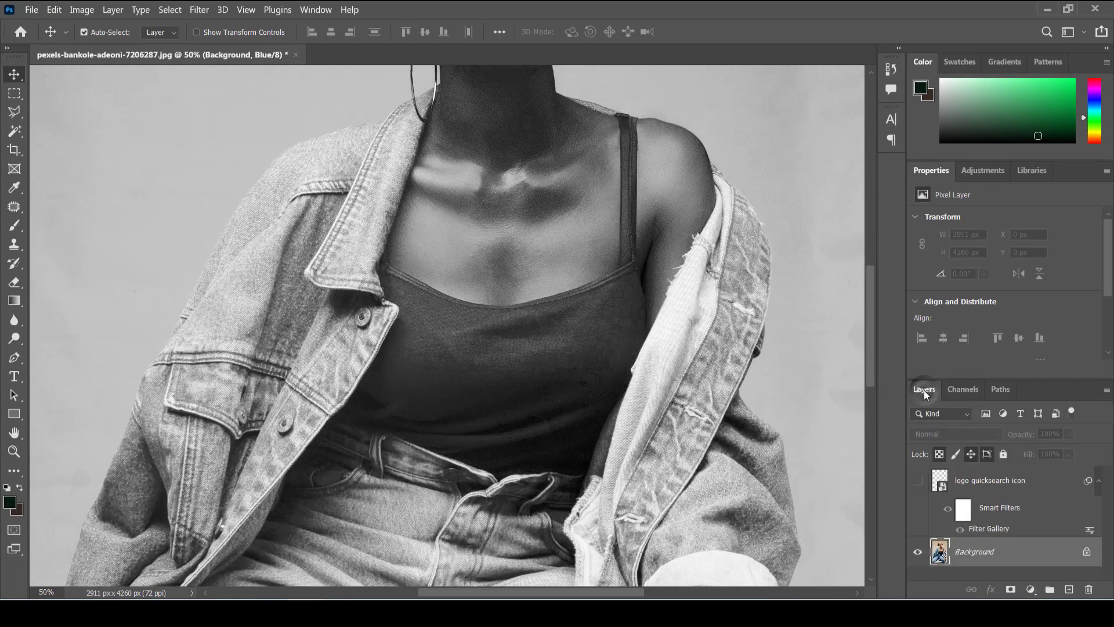
{"action": "left_click", "coordinate": [919, 481]}
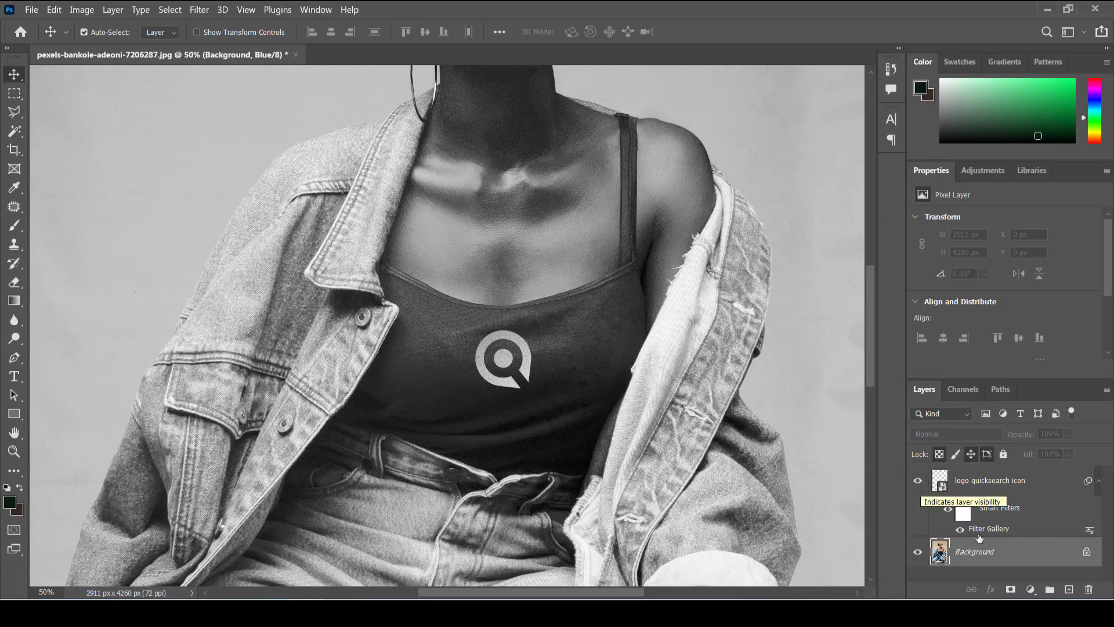
{"action": "left_click", "coordinate": [983, 549]}
{"action": "left_click", "coordinate": [973, 390]}
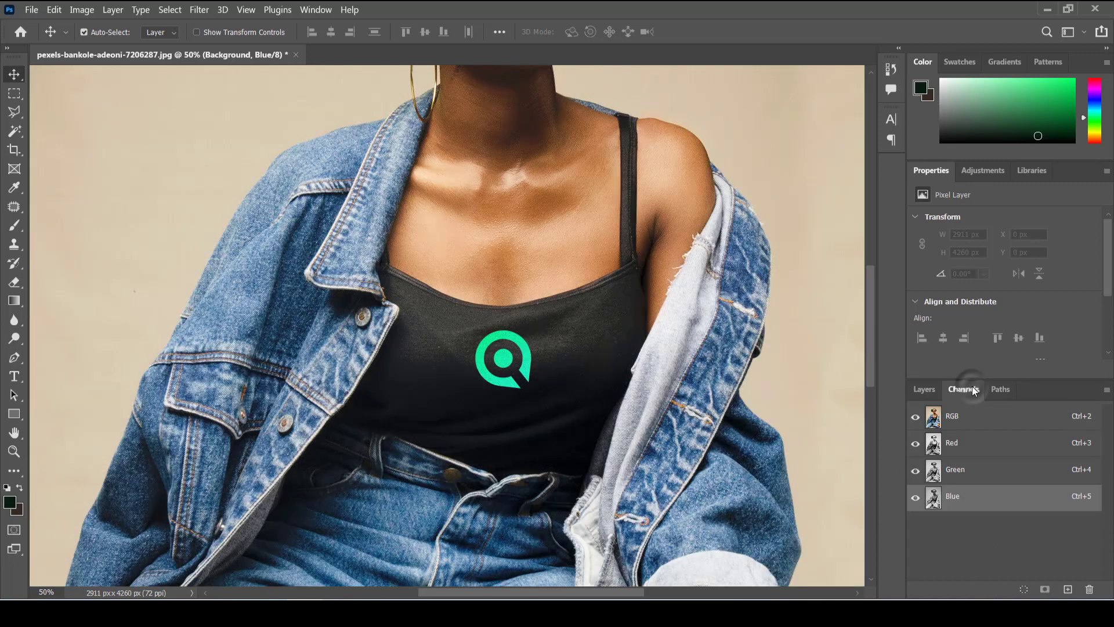
{"action": "left_click", "coordinate": [949, 422]}
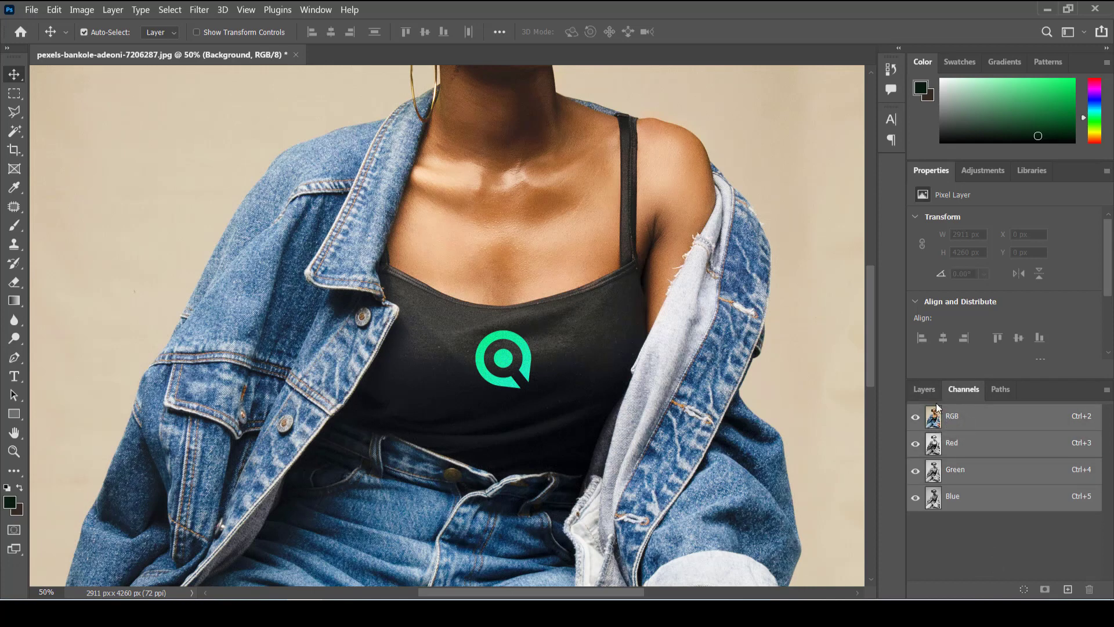
{"action": "left_click", "coordinate": [924, 387]}
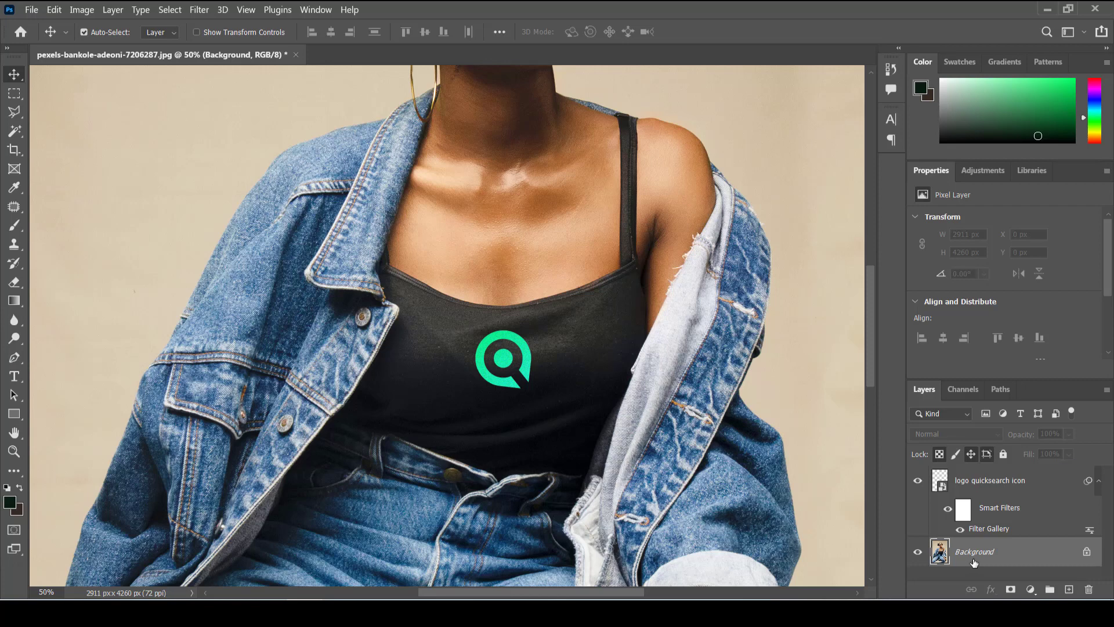
{"action": "left_click", "coordinate": [974, 486]}
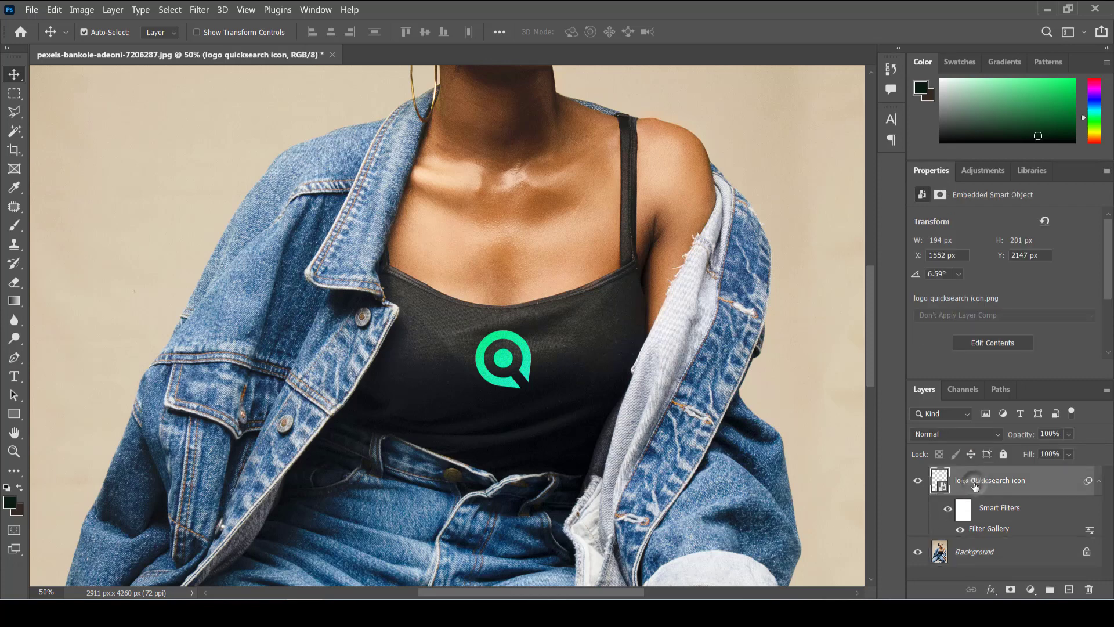
{"action": "left_click", "coordinate": [1098, 482]}
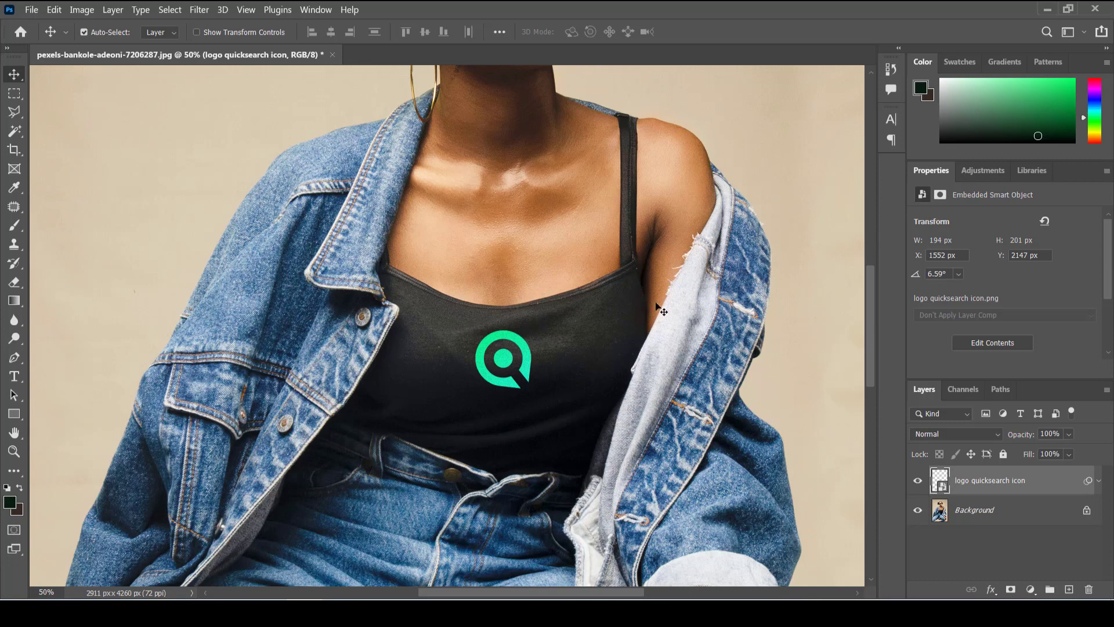
Step: Try displacing the logo with my displace.psd as the displacement map, using horizontal and vertical scales of 10
{"action": "left_click", "coordinate": [197, 10]}
{"action": "mouse_move", "coordinate": [224, 198]}
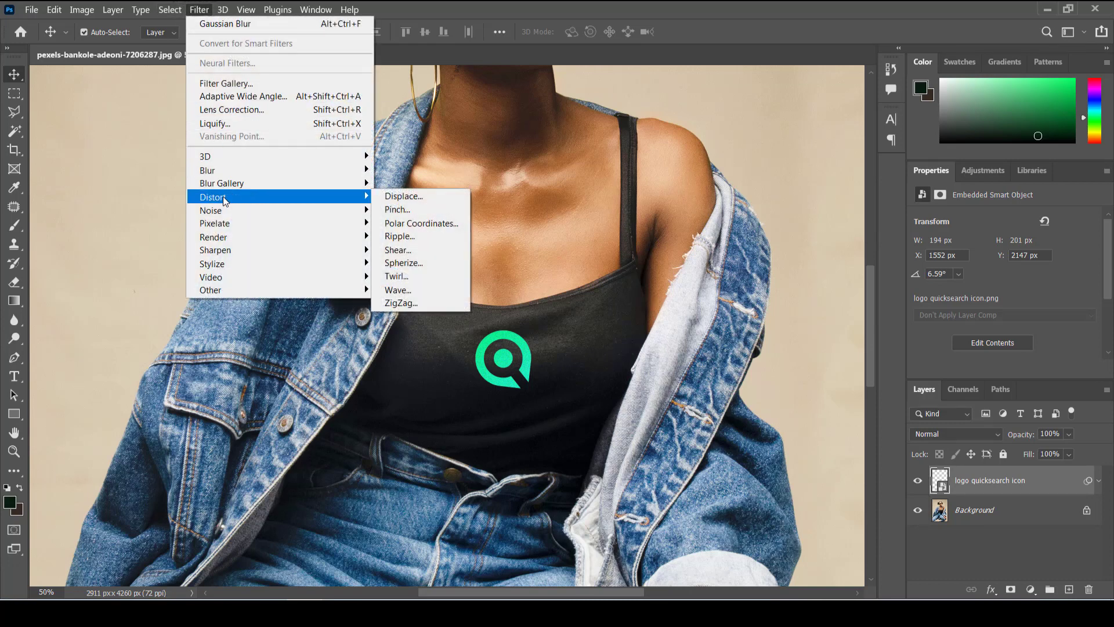
{"action": "left_click", "coordinate": [409, 196]}
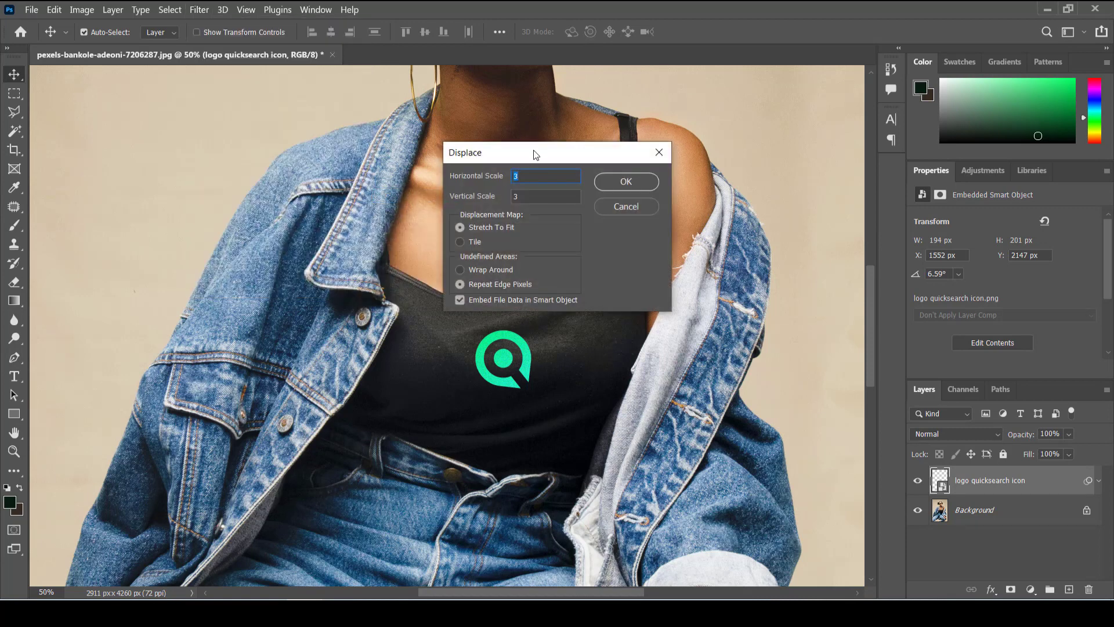
{"action": "left_click_drag", "start_coordinate": [535, 154], "coordinate": [652, 147]}
{"action": "type", "text": "1"}
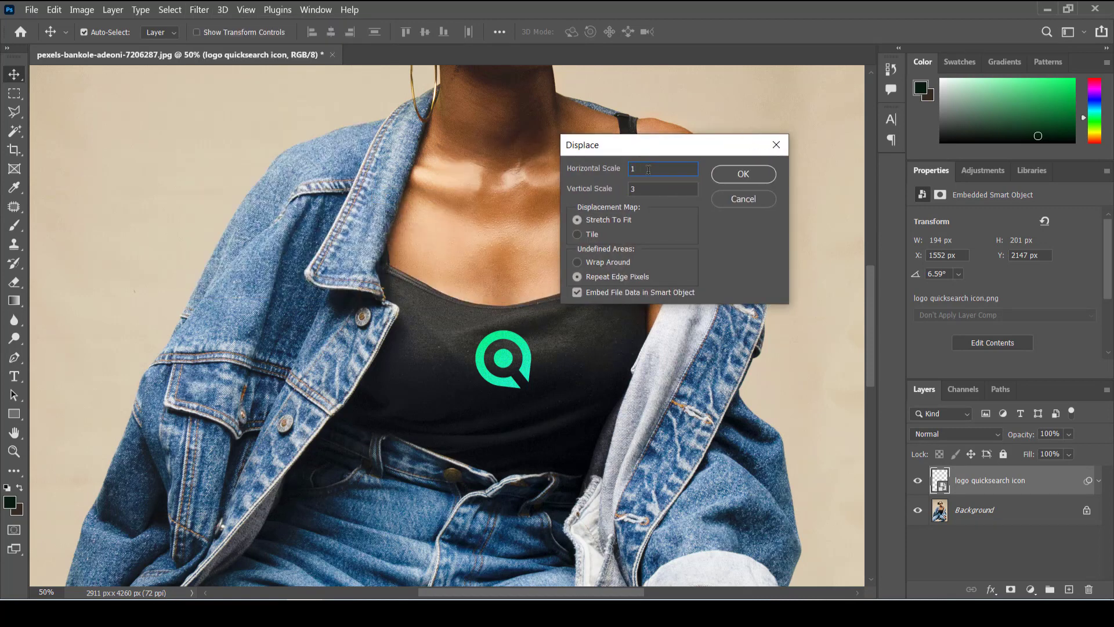
{"action": "type", "text": "0"}
{"action": "key", "text": "BackSpace"}
{"action": "type", "text": "10"}
{"action": "left_click", "coordinate": [744, 173]}
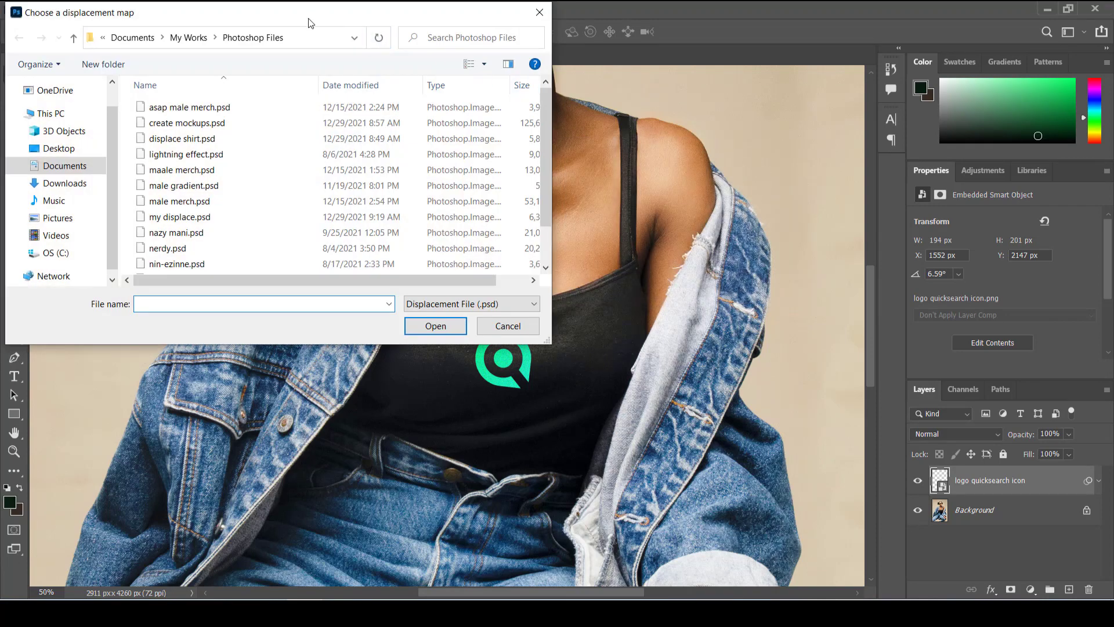
{"action": "left_click_drag", "start_coordinate": [302, 19], "coordinate": [759, 33]}
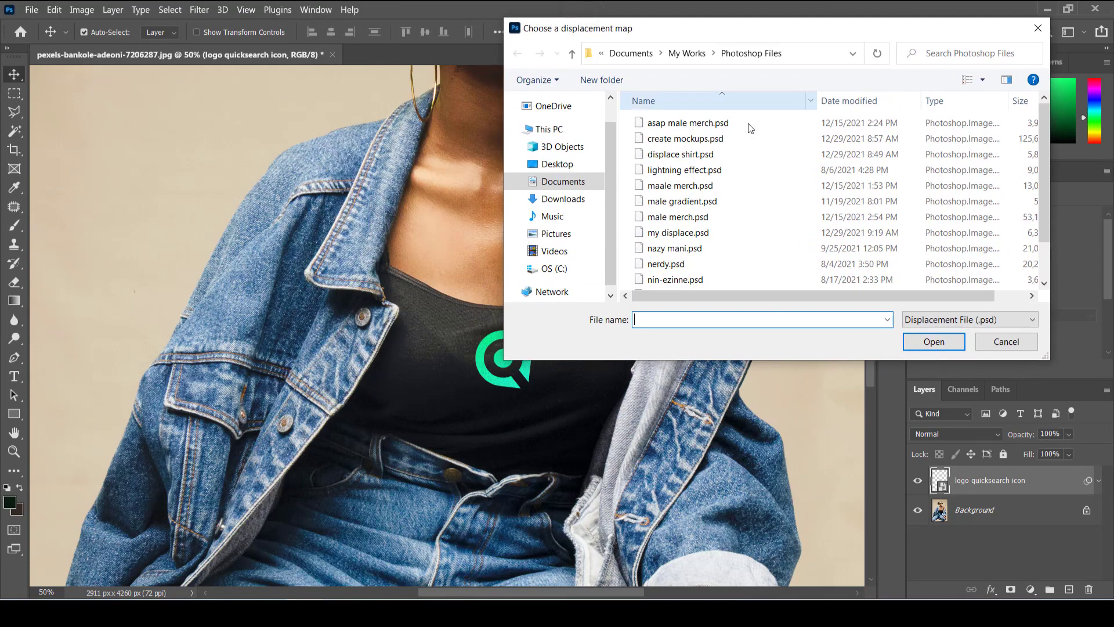
{"action": "left_click", "coordinate": [678, 235]}
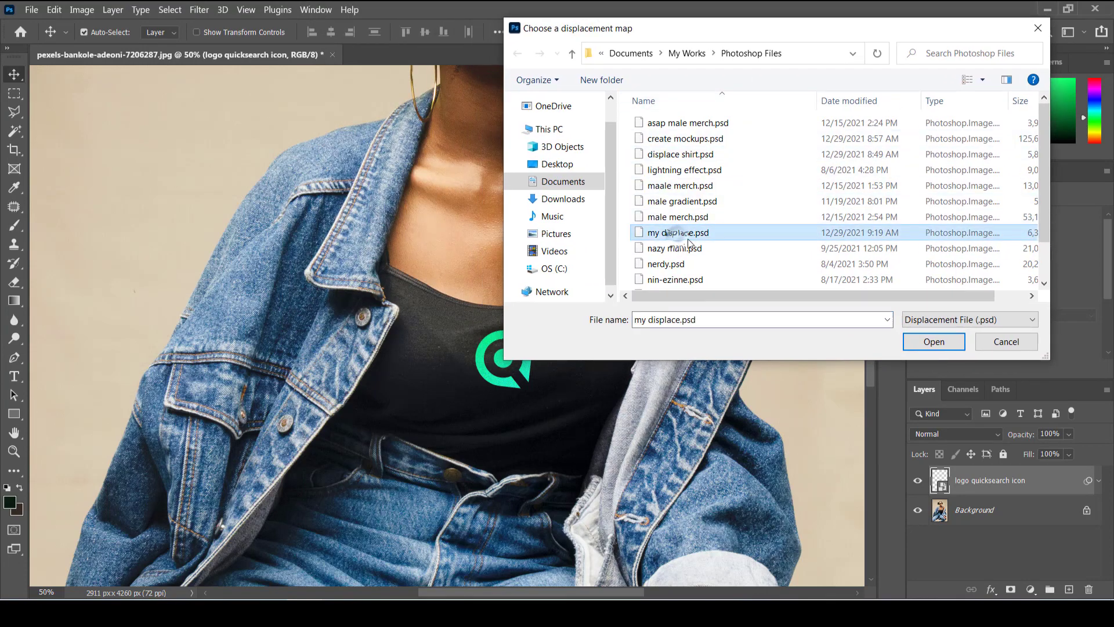
{"action": "left_click", "coordinate": [934, 344]}
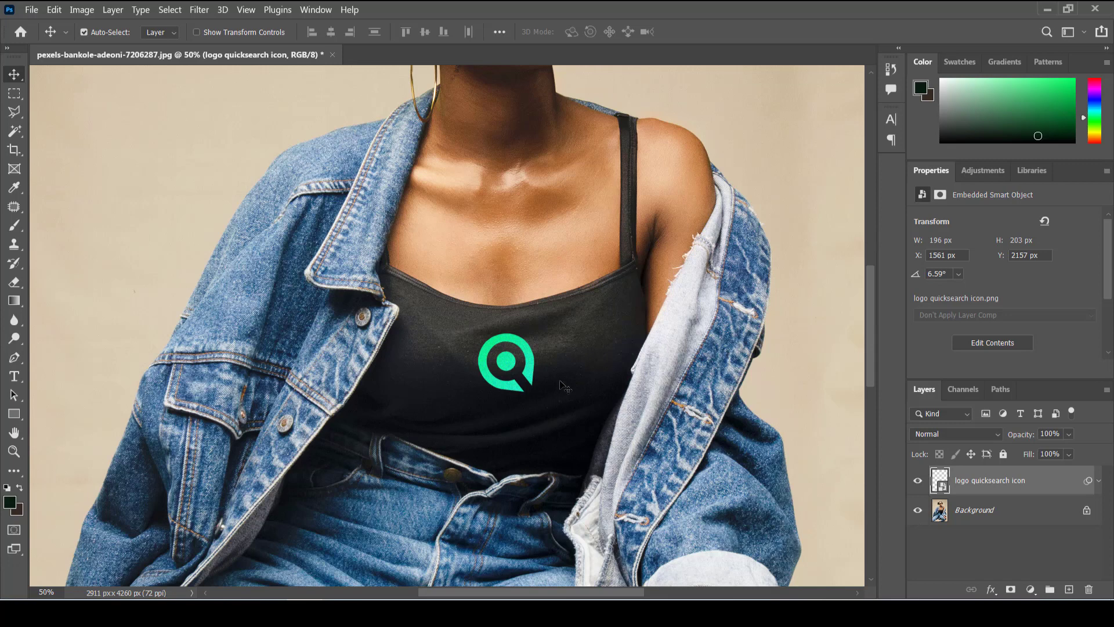
Step: Undo the displacement of the logo
{"action": "key", "text": "ctrl"}
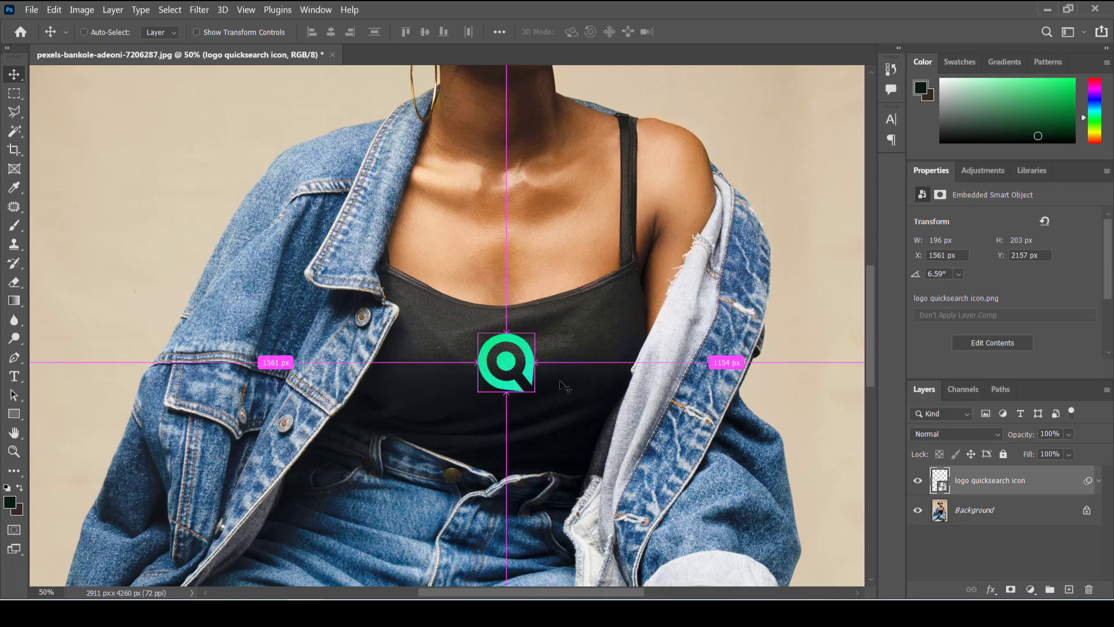
{"action": "key", "text": "ctrl+z"}
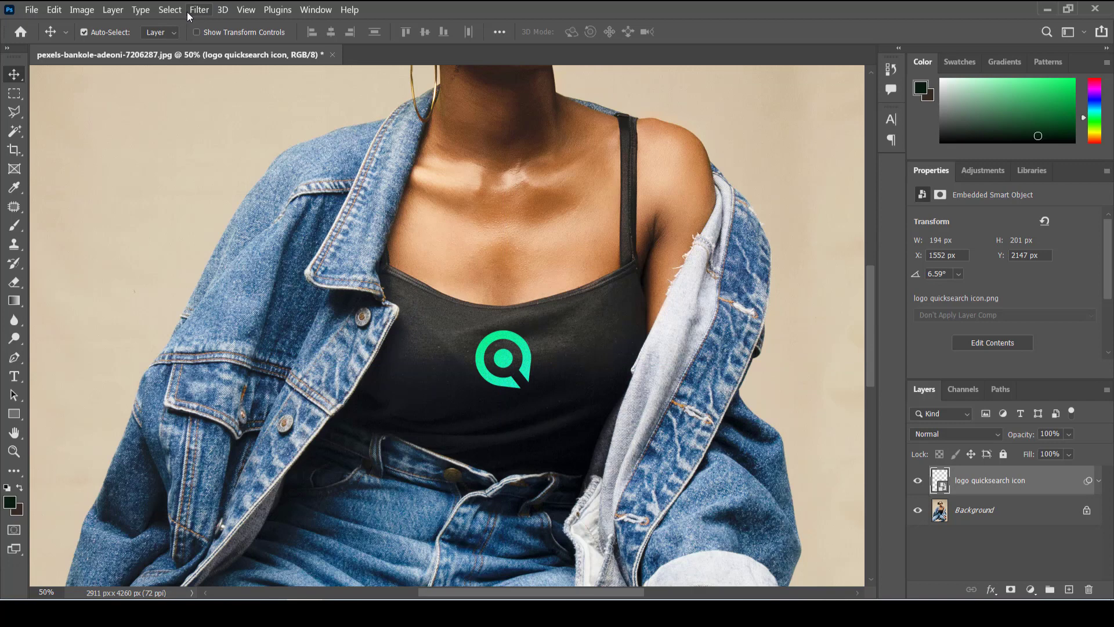
{"action": "key", "text": "ctrl"}
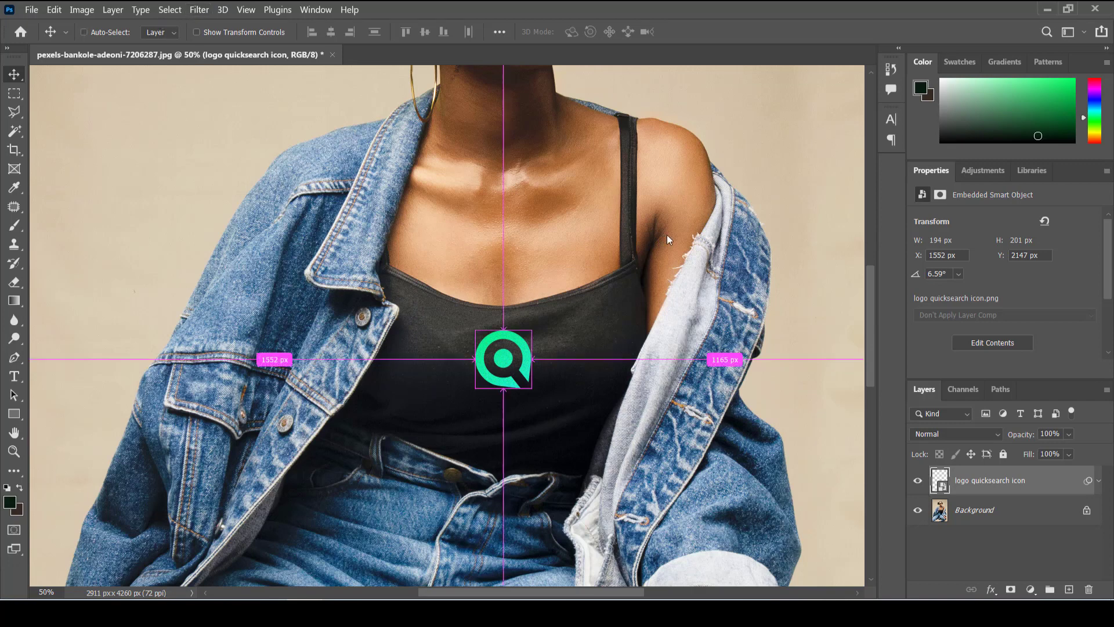
Step: Reopen my displace.psd and soften the grayscale map further with another Gaussian Blur
{"action": "left_click", "coordinate": [32, 10]}
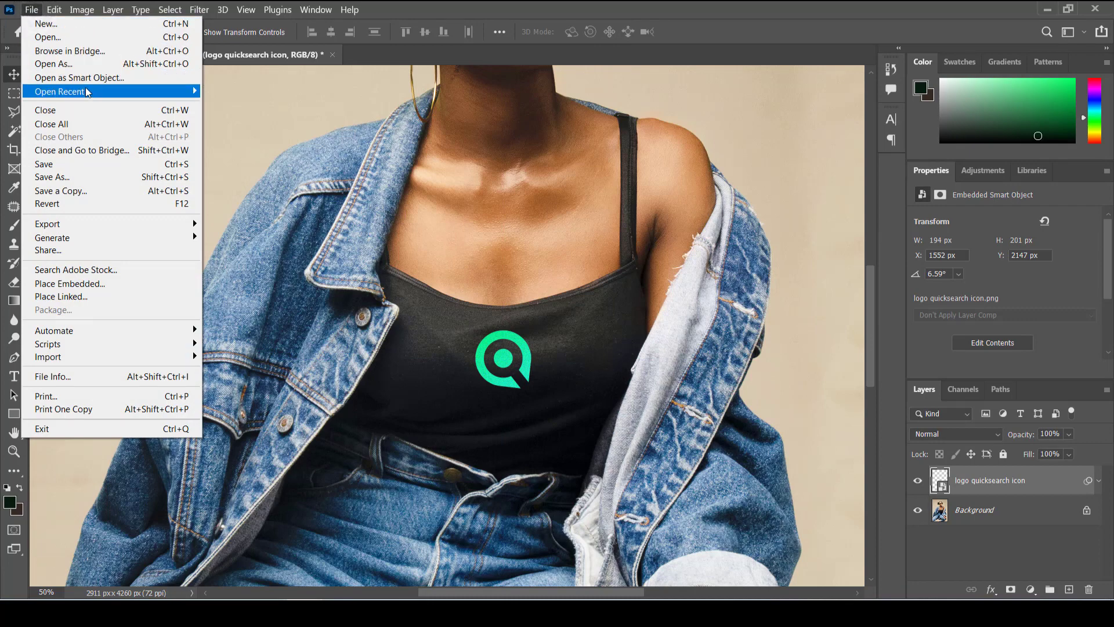
{"action": "mouse_move", "coordinate": [86, 92]}
{"action": "left_click", "coordinate": [243, 90]}
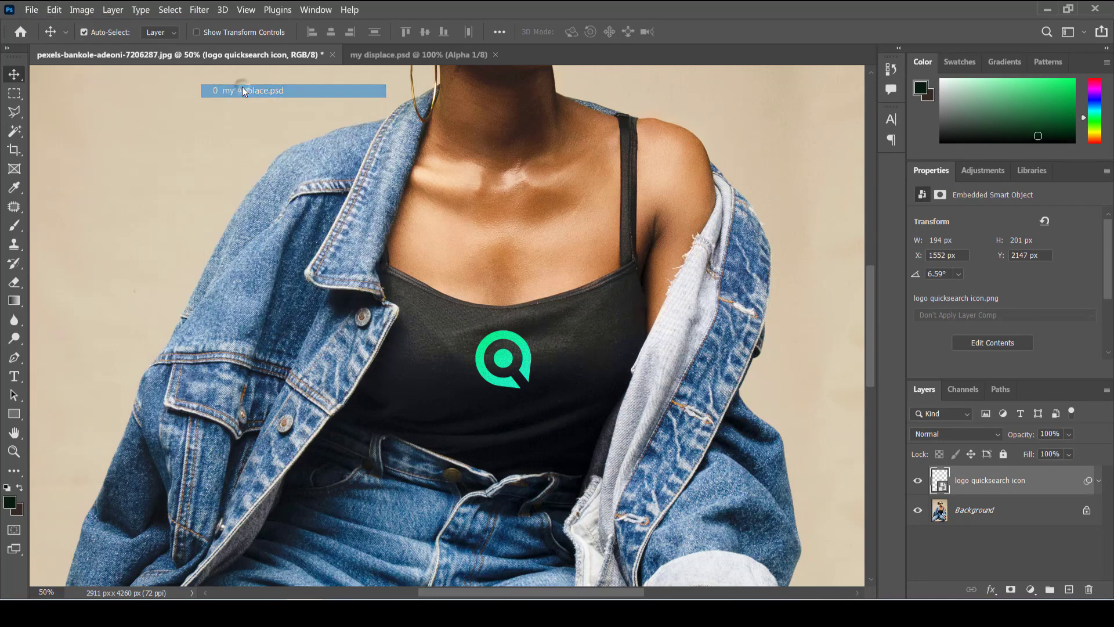
{"action": "left_click", "coordinate": [198, 11]}
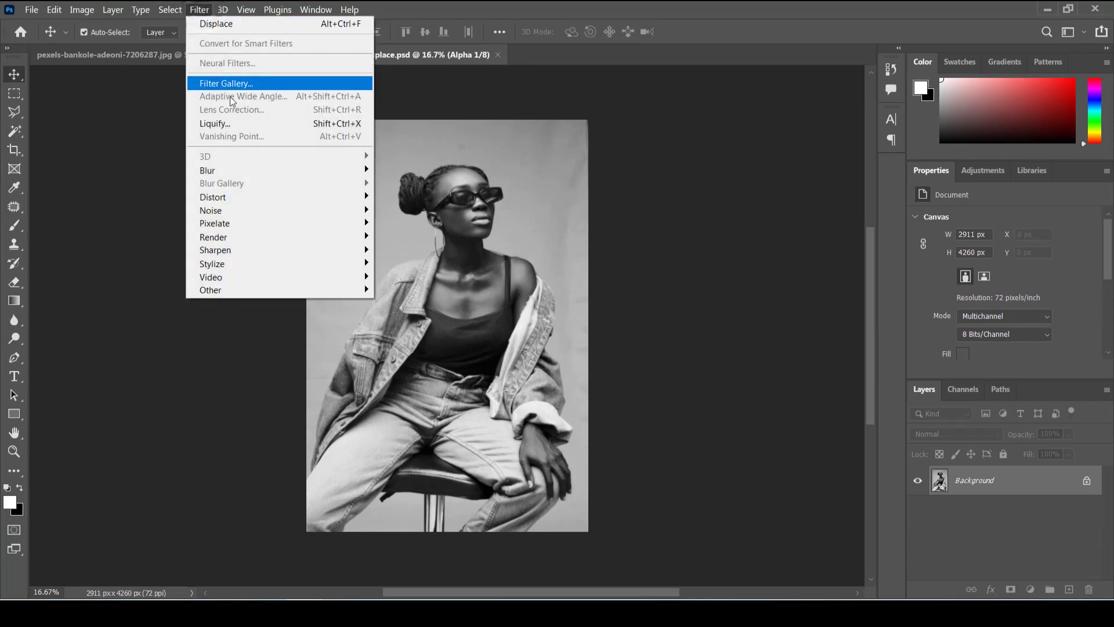
{"action": "mouse_move", "coordinate": [252, 171]}
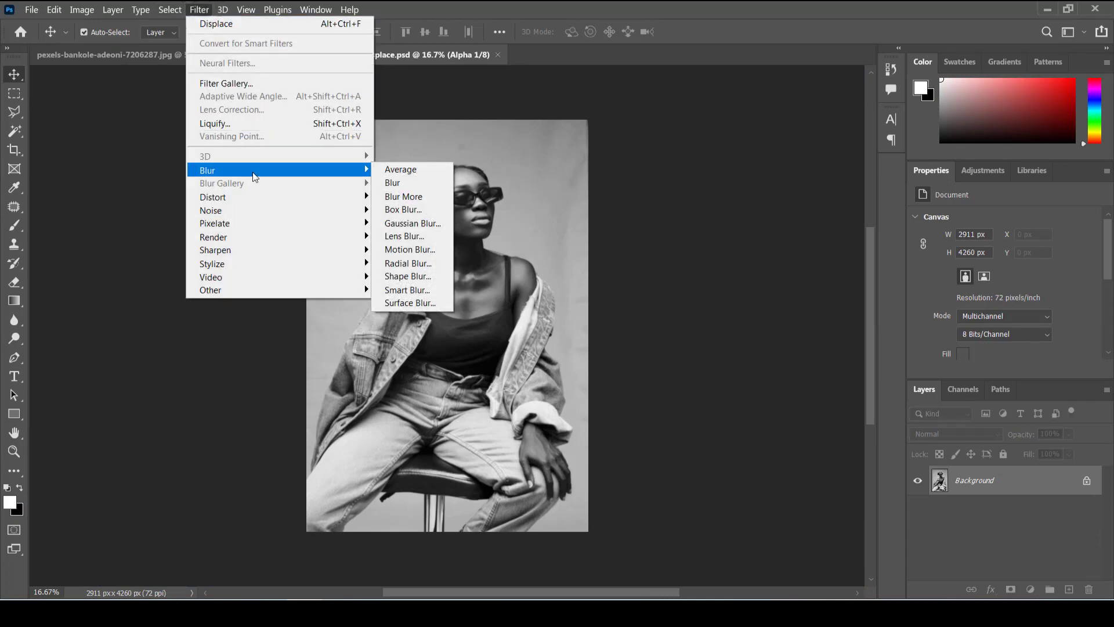
{"action": "left_click", "coordinate": [425, 229]}
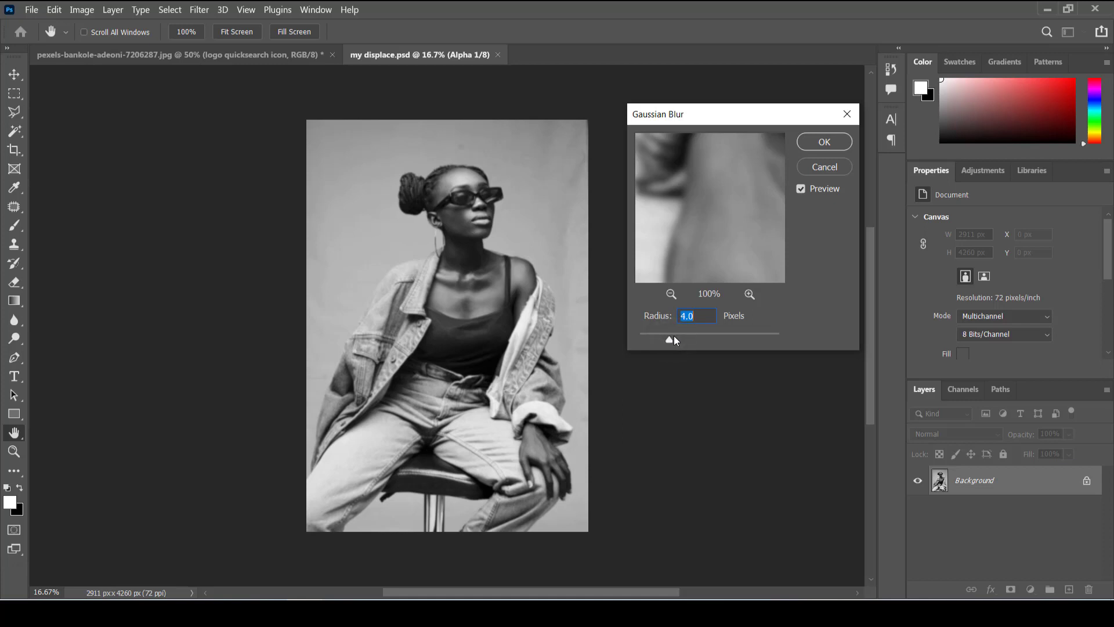
{"action": "left_click_drag", "start_coordinate": [673, 335], "coordinate": [674, 336]}
{"action": "left_click", "coordinate": [841, 143]}
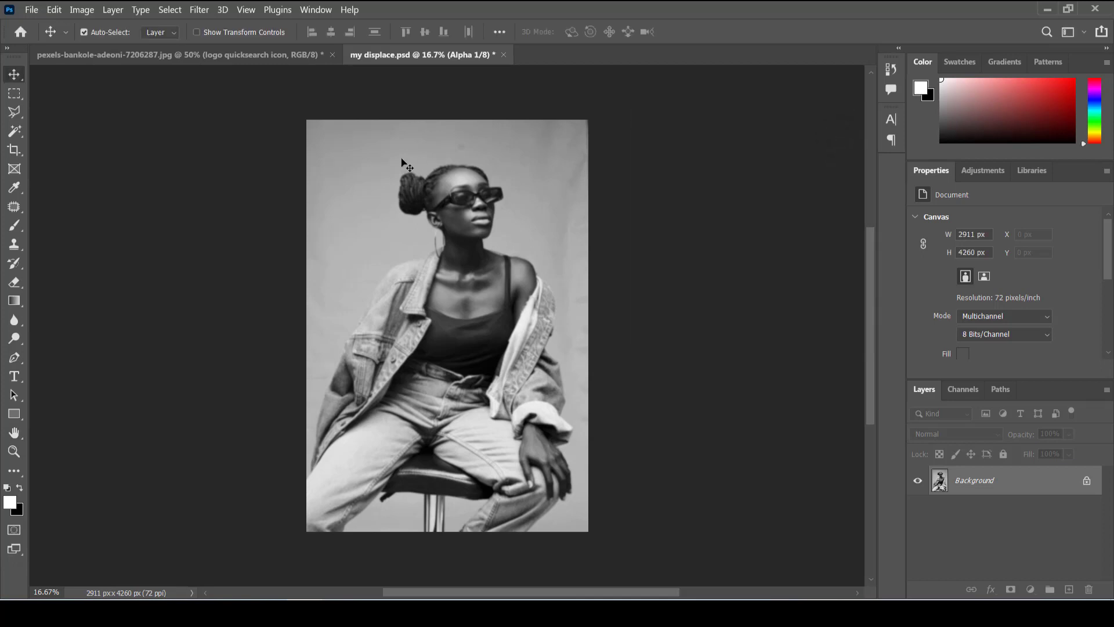
Step: Save the additional blur in my displace.psd and close the map to return to the model photo
{"action": "key", "text": "ctrl+j"}
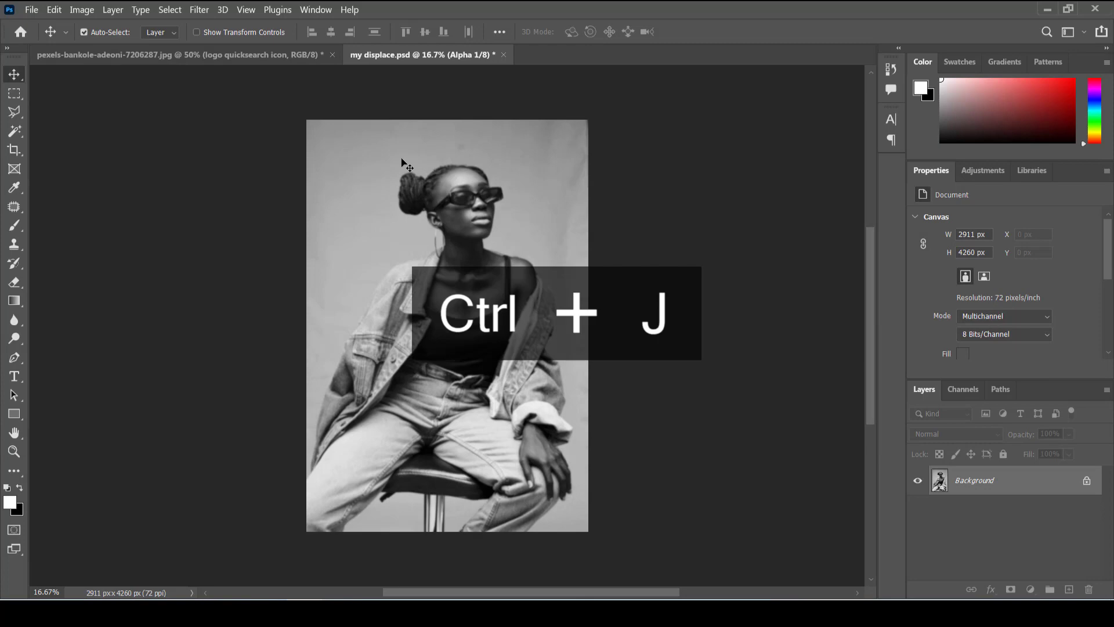
{"action": "key", "text": "ctrl+s"}
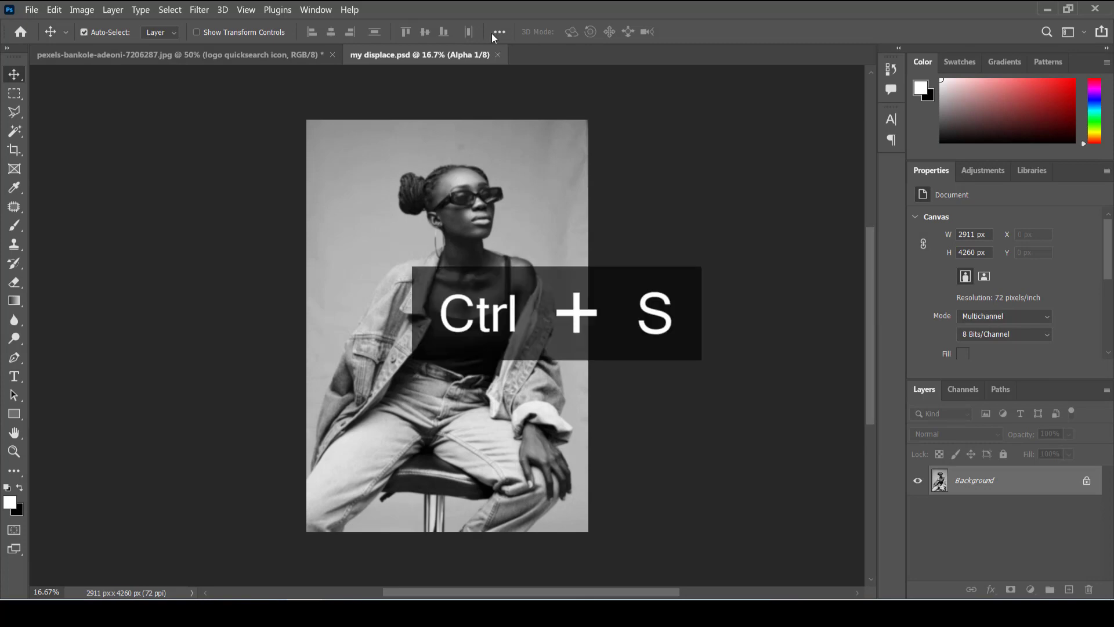
{"action": "left_click", "coordinate": [498, 54]}
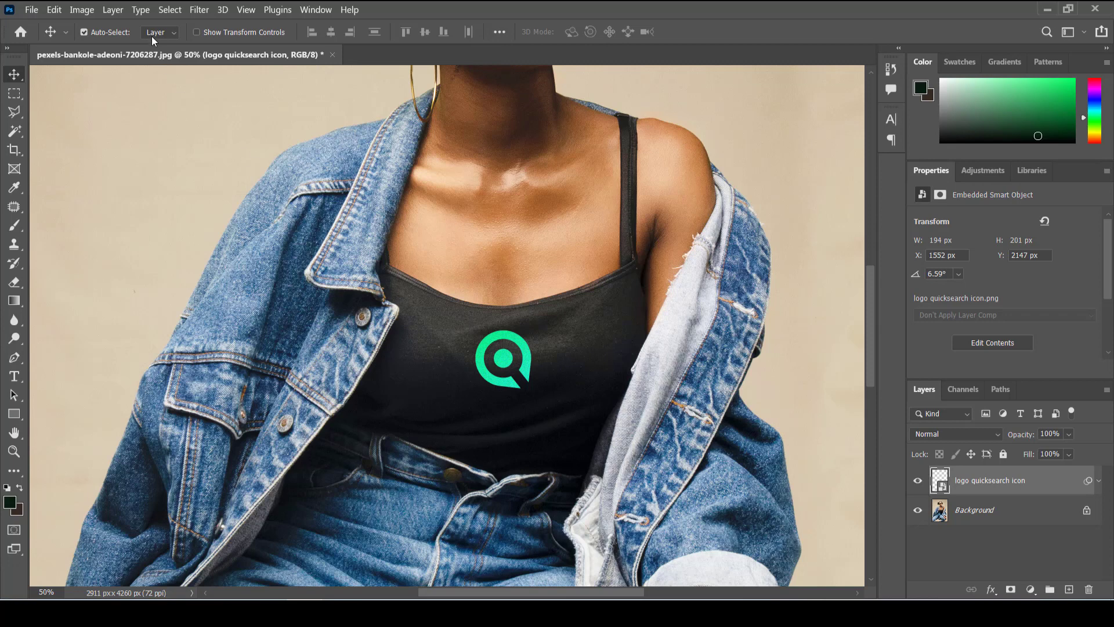
{"action": "left_click", "coordinate": [200, 10]}
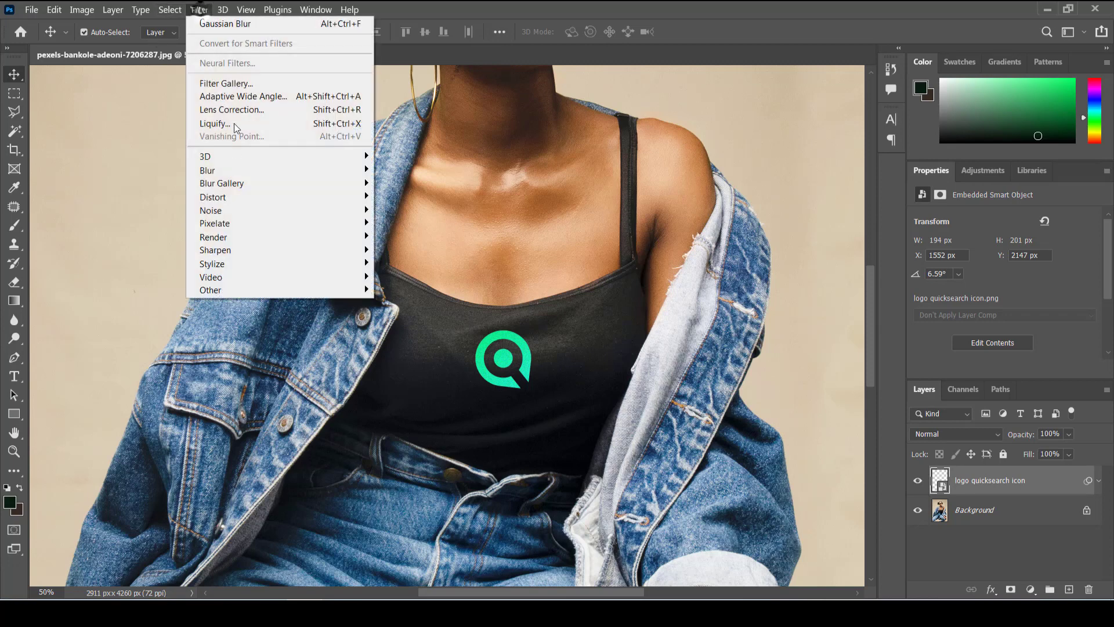
{"action": "mouse_move", "coordinate": [252, 204]}
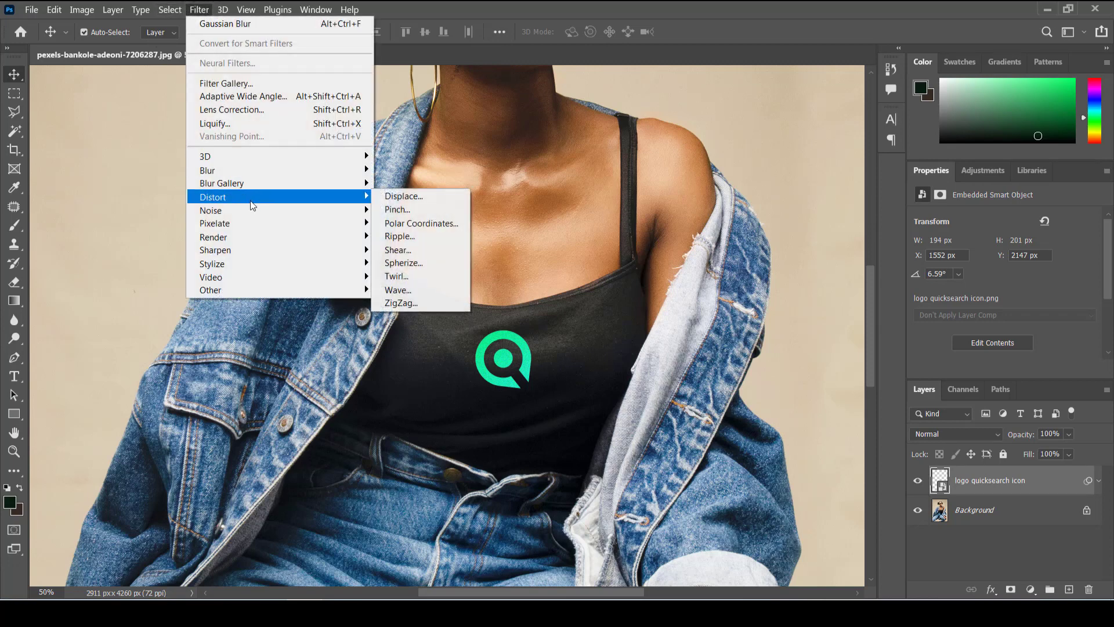
{"action": "left_click", "coordinate": [409, 194]}
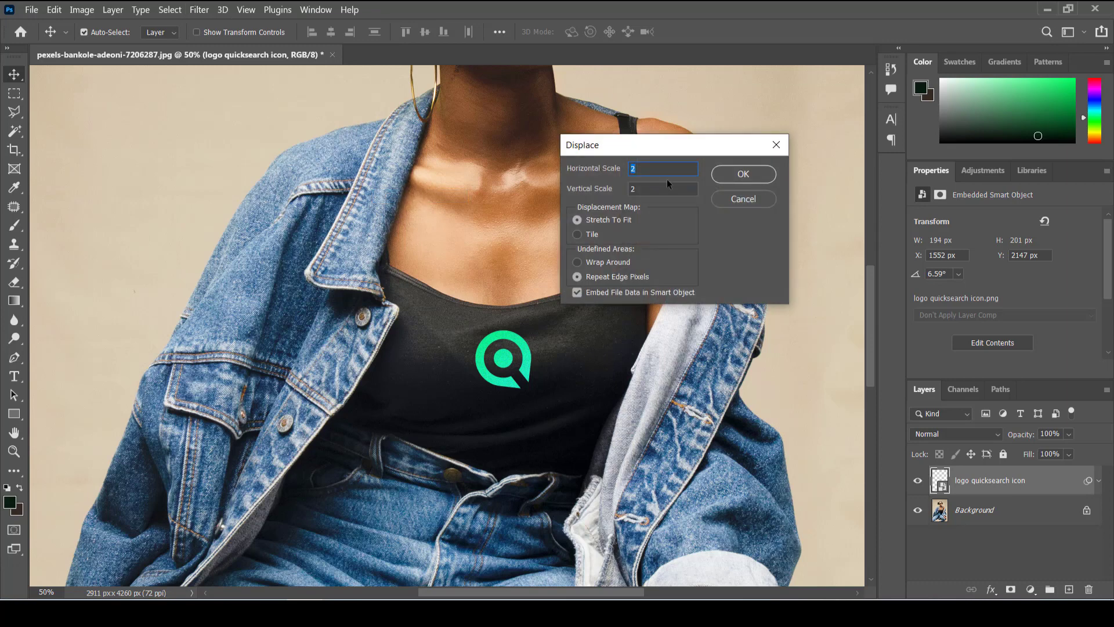
{"action": "left_click", "coordinate": [743, 200]}
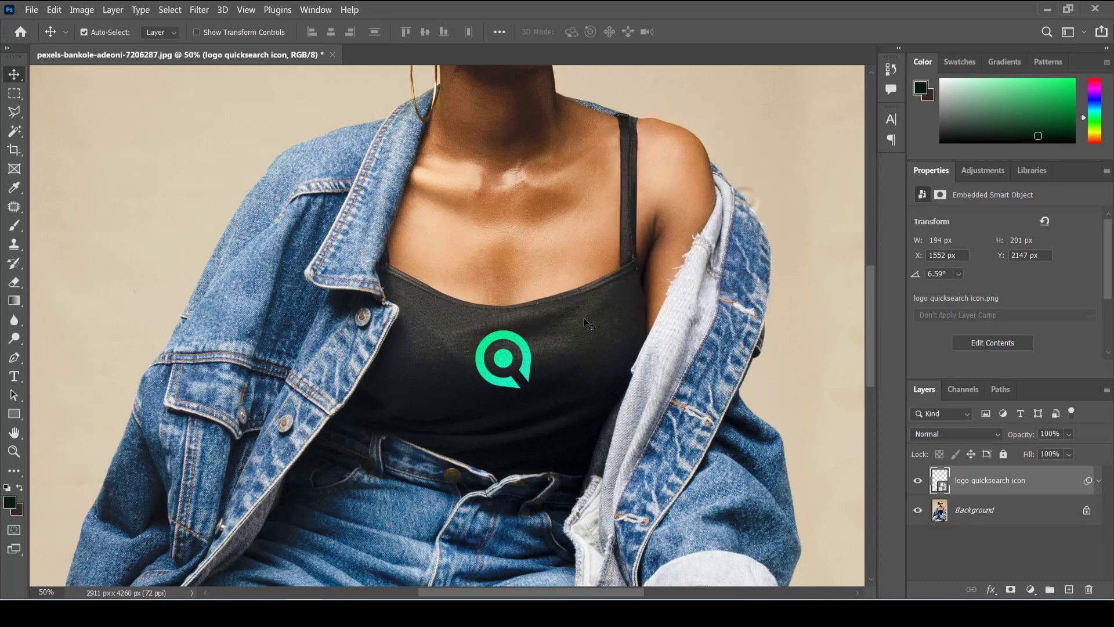
Step: Nudge the logo on the black top 11 px to the right and 2 px down
{"action": "key", "text": "ctrl+minus"}
{"action": "key", "text": "ctrl+minus"}
{"action": "key", "text": "ctrl+minus"}
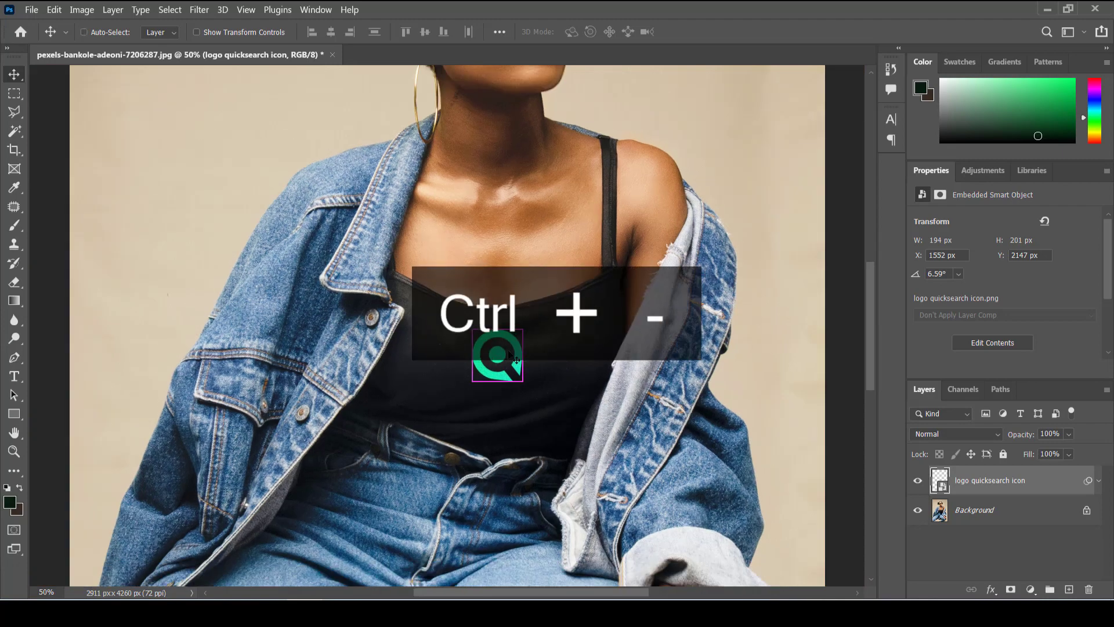
{"action": "key", "text": "ctrl+equal"}
{"action": "key", "text": "ctrl+equal"}
{"action": "key", "text": "ctrl+equal"}
{"action": "key", "text": "ctrl+equal"}
{"action": "key", "text": "ctrl+equal"}
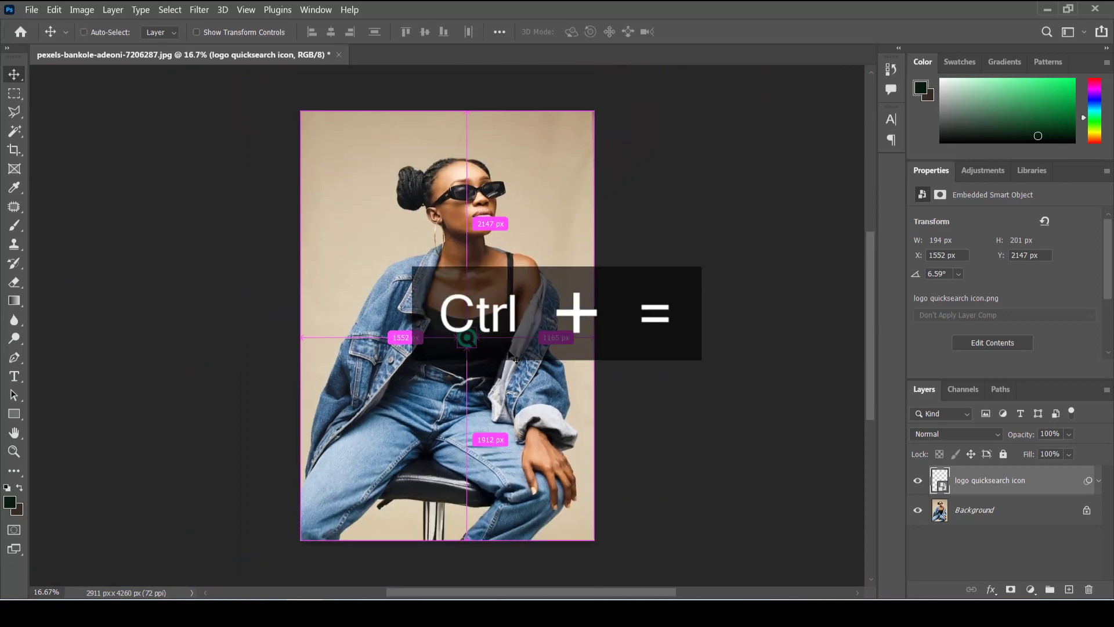
{"action": "key", "text": "Right"}
{"action": "key", "text": "Right"}
{"action": "key", "text": "Right"}
{"action": "key", "text": "Right"}
{"action": "key", "text": "Right"}
{"action": "key", "text": "Right"}
{"action": "key", "text": "Right"}
{"action": "key", "text": "Right"}
{"action": "key", "text": "Right"}
{"action": "key", "text": "Right"}
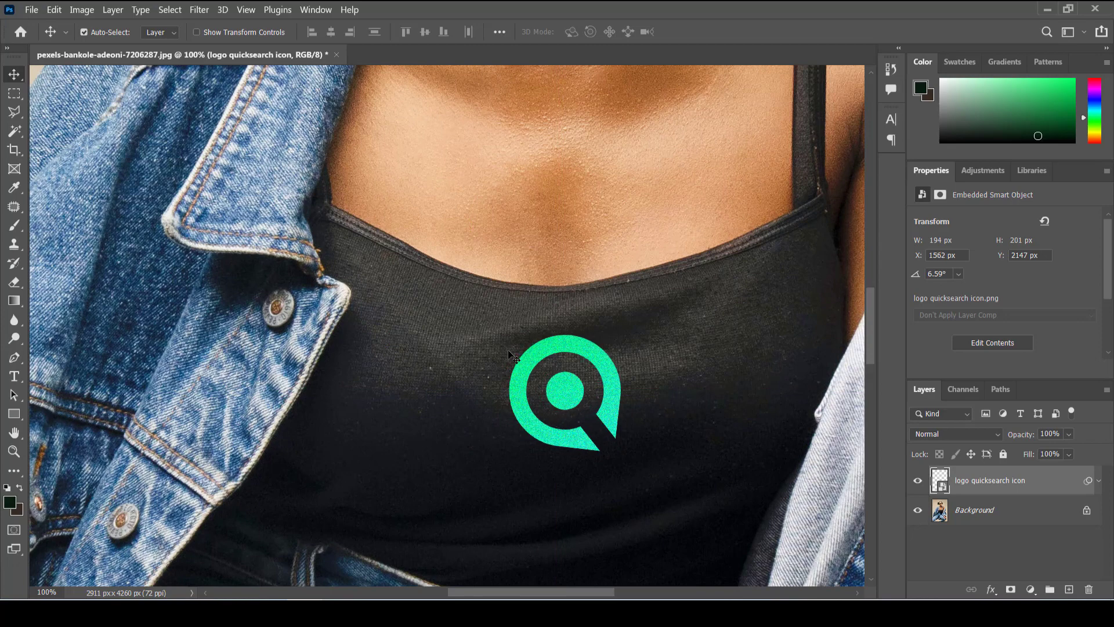
{"action": "key", "text": "ctrl+Down"}
{"action": "key", "text": "ctrl+Down"}
{"action": "key", "text": "ctrl+Down"}
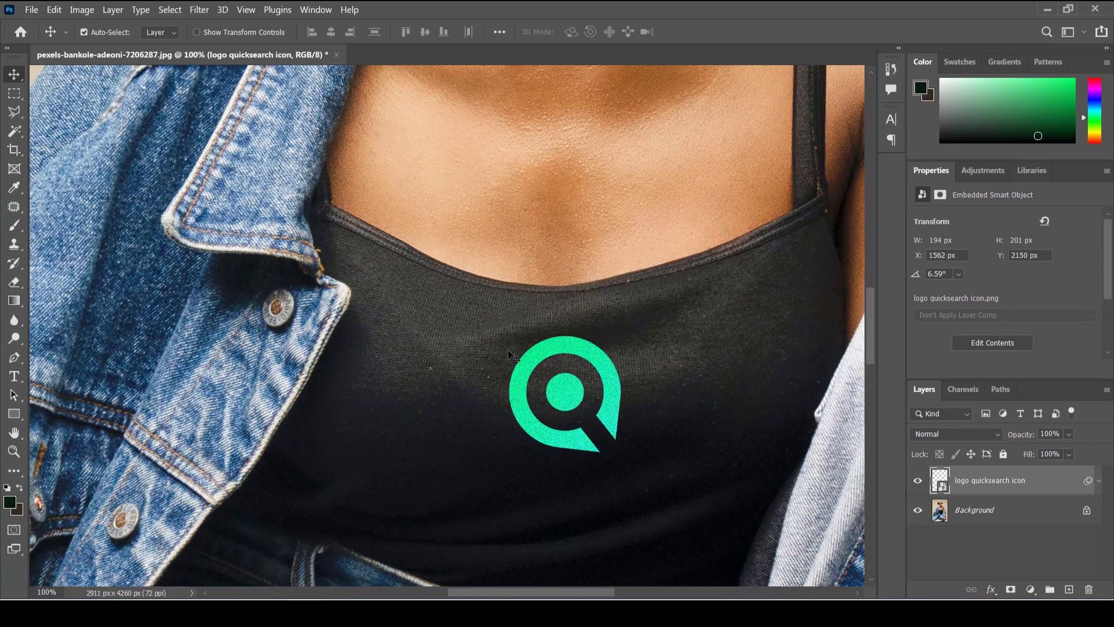
{"action": "key", "text": "Right"}
{"action": "key", "text": "Up"}
Step: Rotate the logo counterclockwise to an angle of about -5° so it sits naturally on the top
{"action": "key", "text": "ctrl+t"}
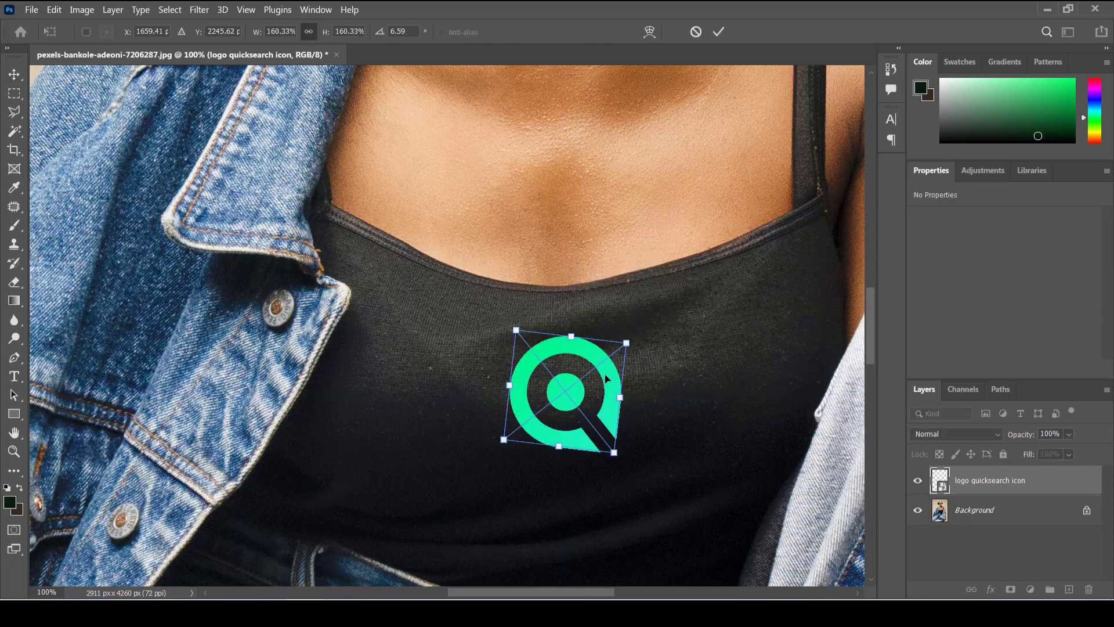
{"action": "right_click", "coordinate": [605, 378]}
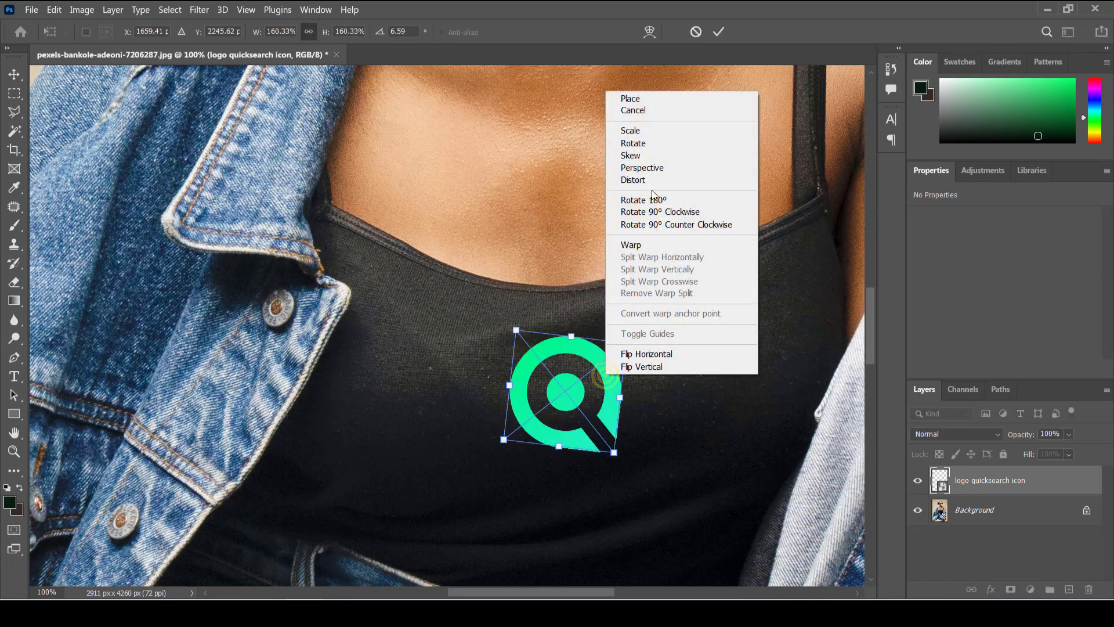
{"action": "left_click", "coordinate": [645, 143]}
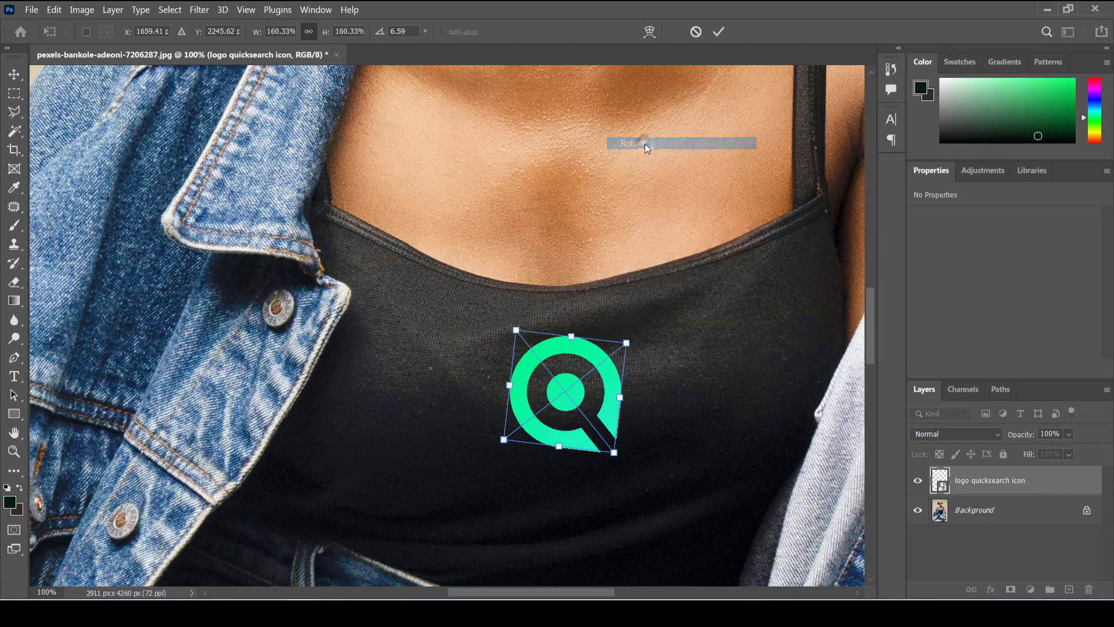
{"action": "mouse_move", "coordinate": [627, 342]}
{"action": "left_mouse_down"}
{"action": "mouse_move", "coordinate": [631, 350]}
{"action": "mouse_move", "coordinate": [615, 333]}
{"action": "left_mouse_up"}
{"action": "key", "text": "Return"}
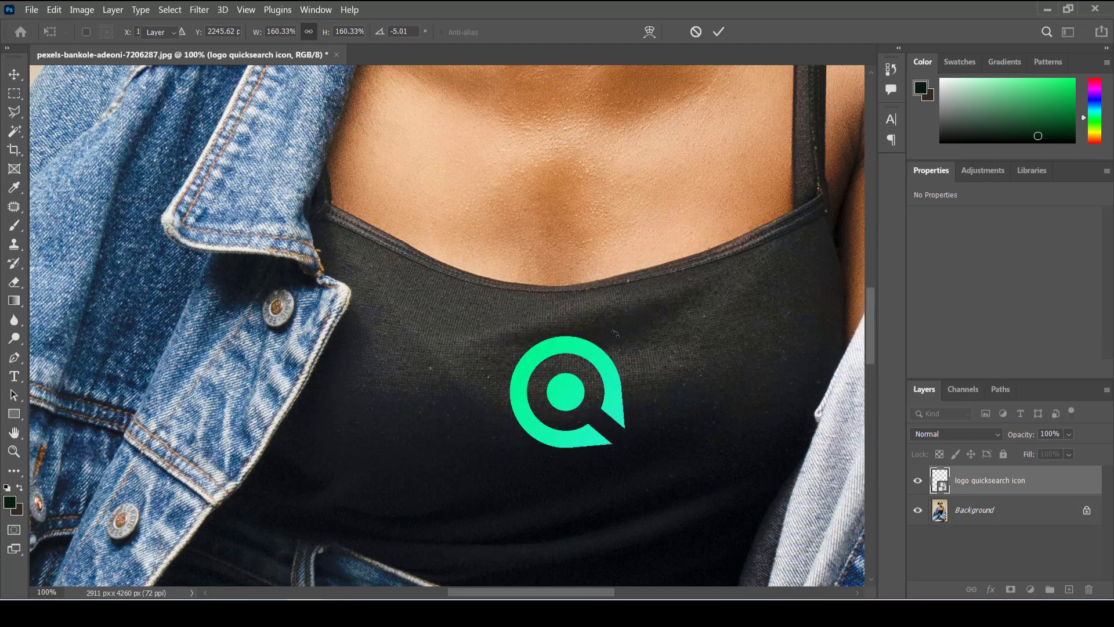
Step: Displace the logo with a horizontal scale of 10, using my displace.psd as the displacement map
{"action": "key", "text": "ctrl+minus"}
{"action": "key", "text": "ctrl+minus"}
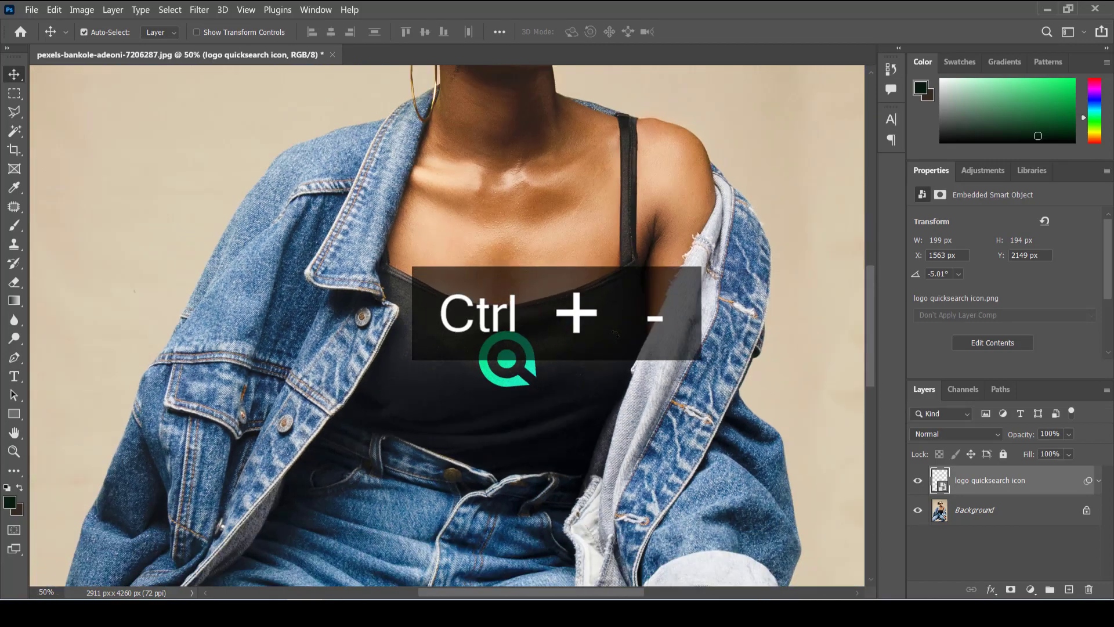
{"action": "key", "text": "ctrl+minus"}
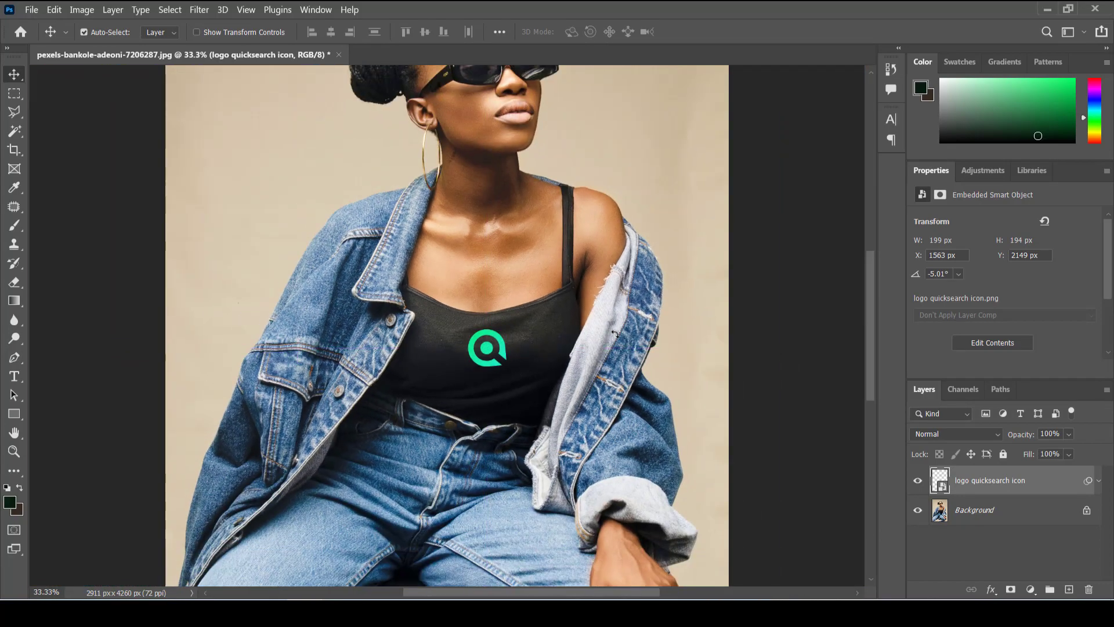
{"action": "key", "text": "ctrl+equal"}
{"action": "key", "text": "ctrl+equal"}
{"action": "key", "text": "ctrl+equal"}
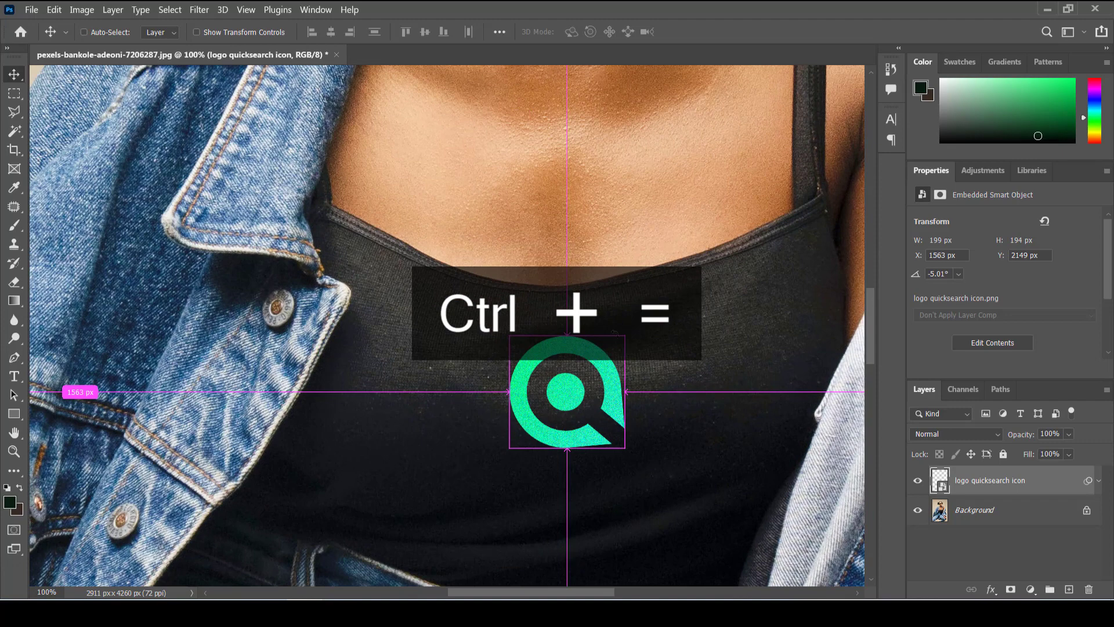
{"action": "left_click", "coordinate": [192, 11]}
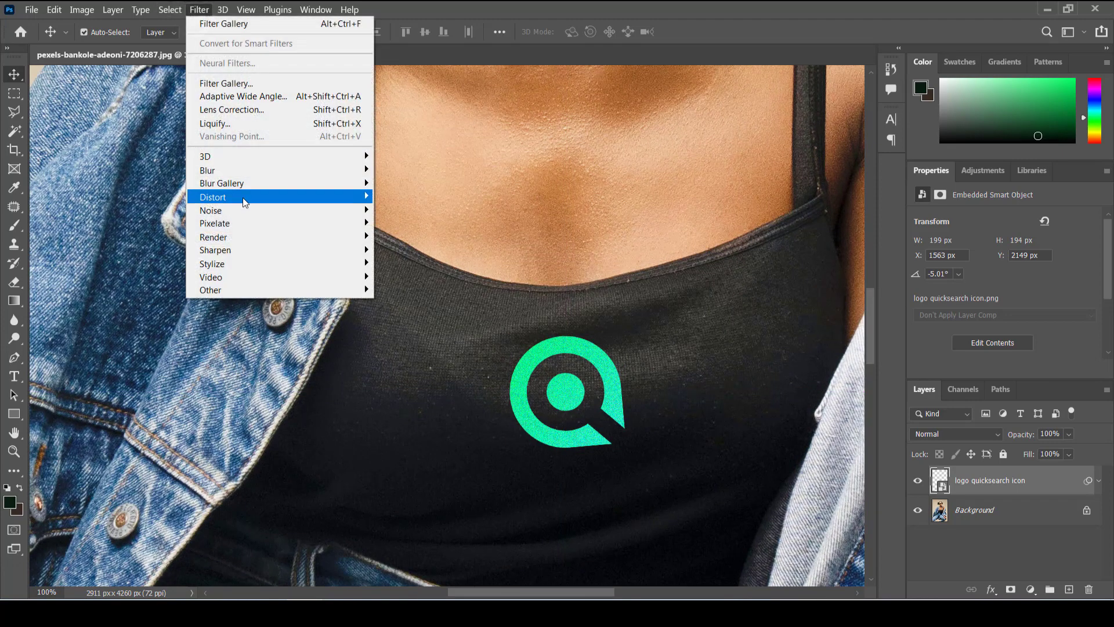
{"action": "mouse_move", "coordinate": [242, 197]}
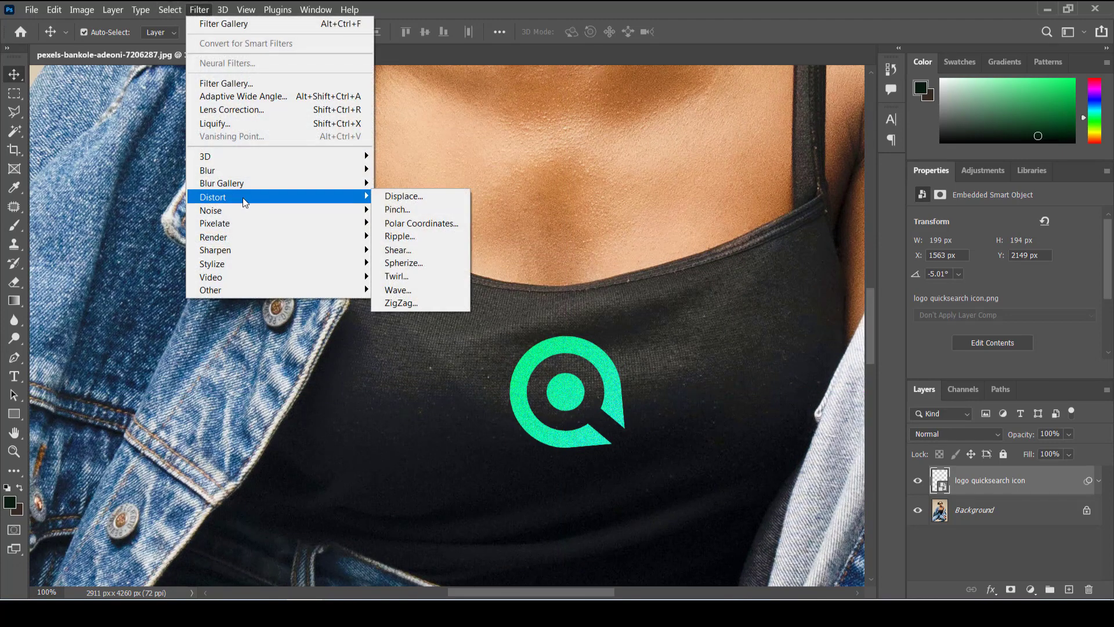
{"action": "left_click", "coordinate": [414, 198]}
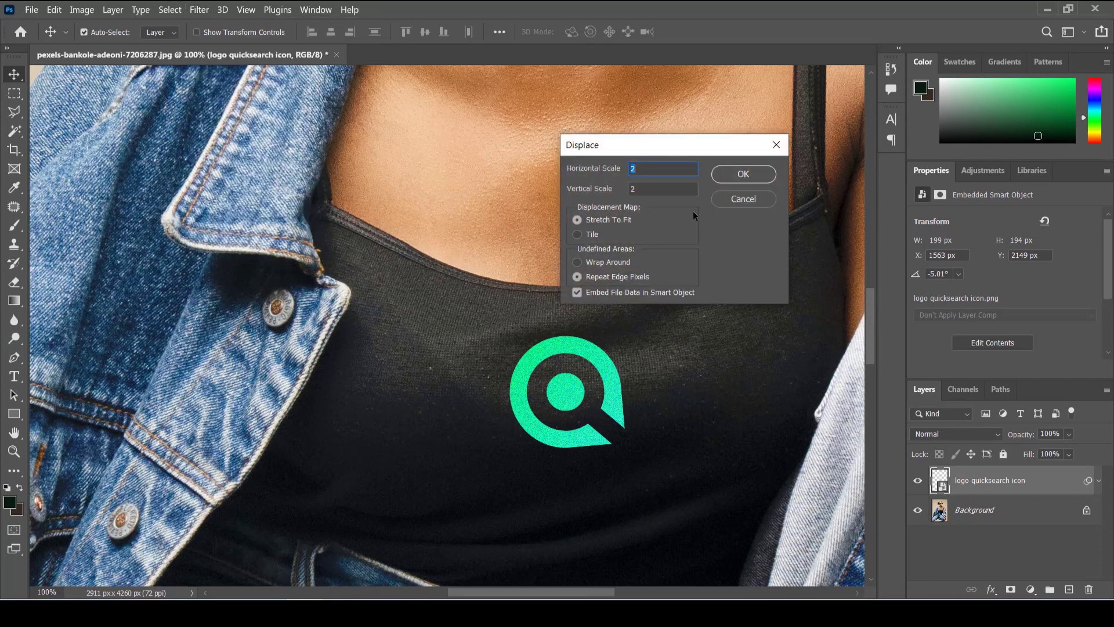
{"action": "type", "text": "5"}
{"action": "double_click", "coordinate": [633, 168]}
{"action": "type", "text": "10"}
{"action": "left_click", "coordinate": [734, 173]}
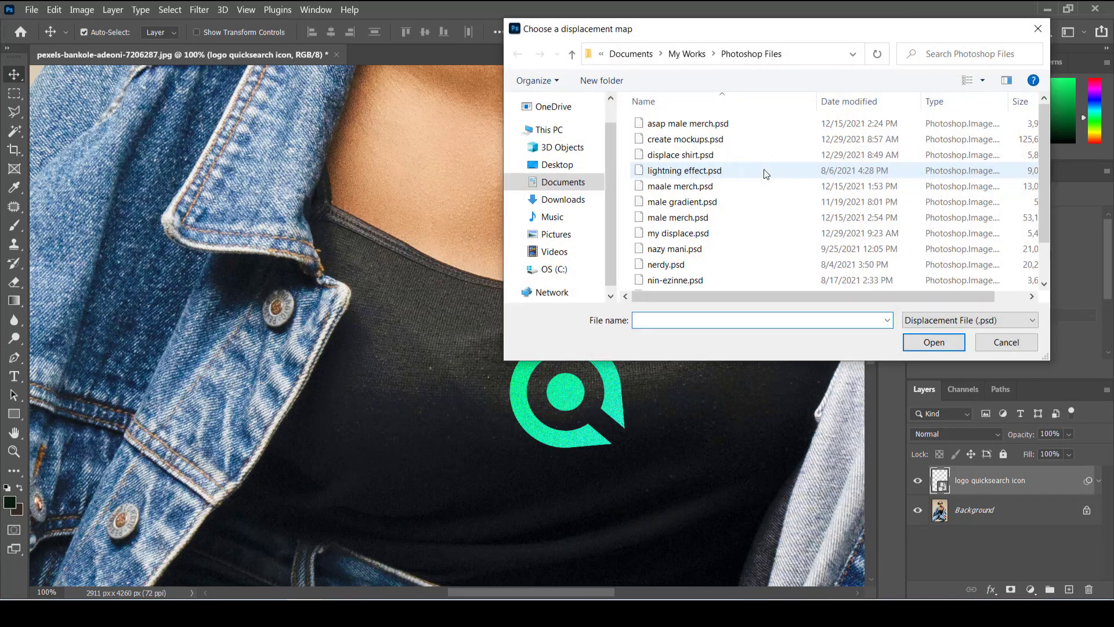
{"action": "double_click", "coordinate": [685, 233]}
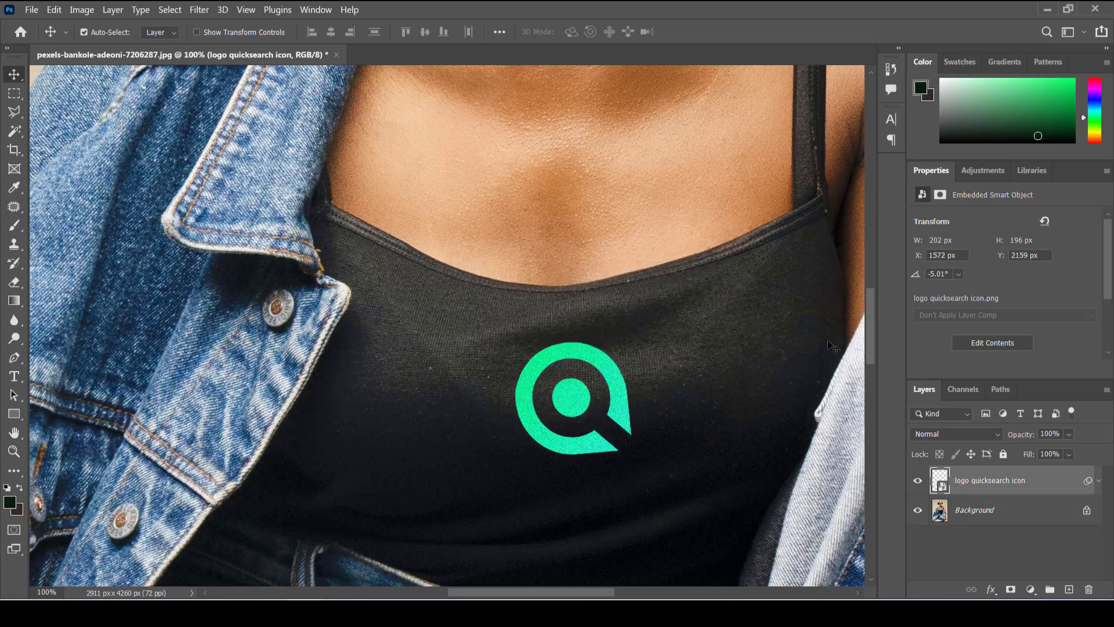
Step: Examine the displaced logo at several magnifications to judge how well it follows the fabric
{"action": "key", "text": "ctrl+minus"}
{"action": "key", "text": "ctrl+minus"}
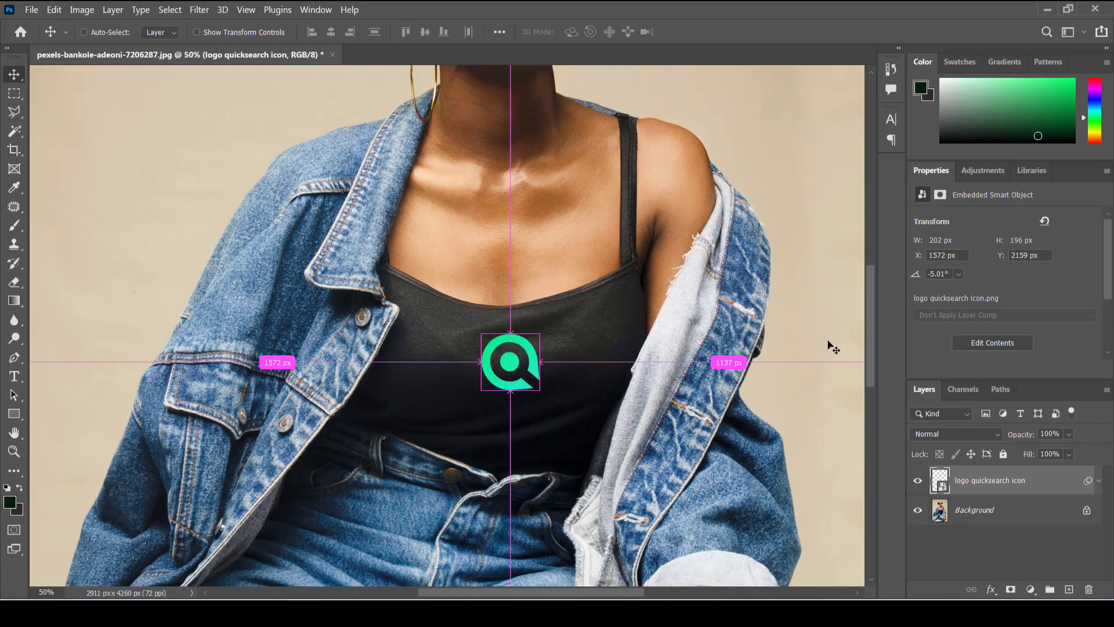
{"action": "key", "text": "ctrl+minus"}
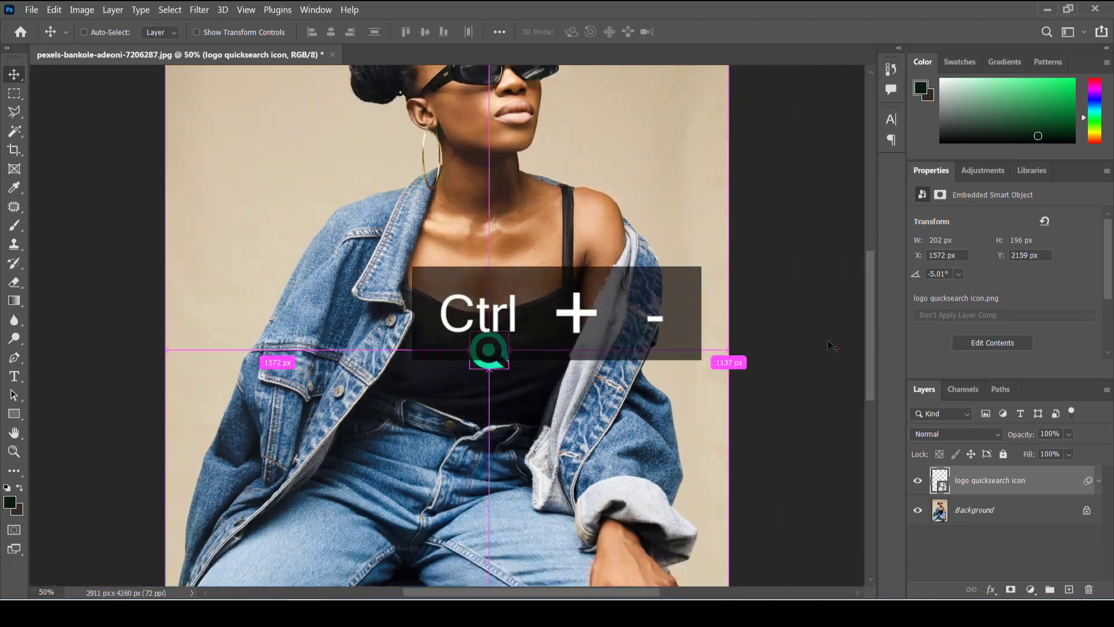
{"action": "key", "text": "ctrl+minus"}
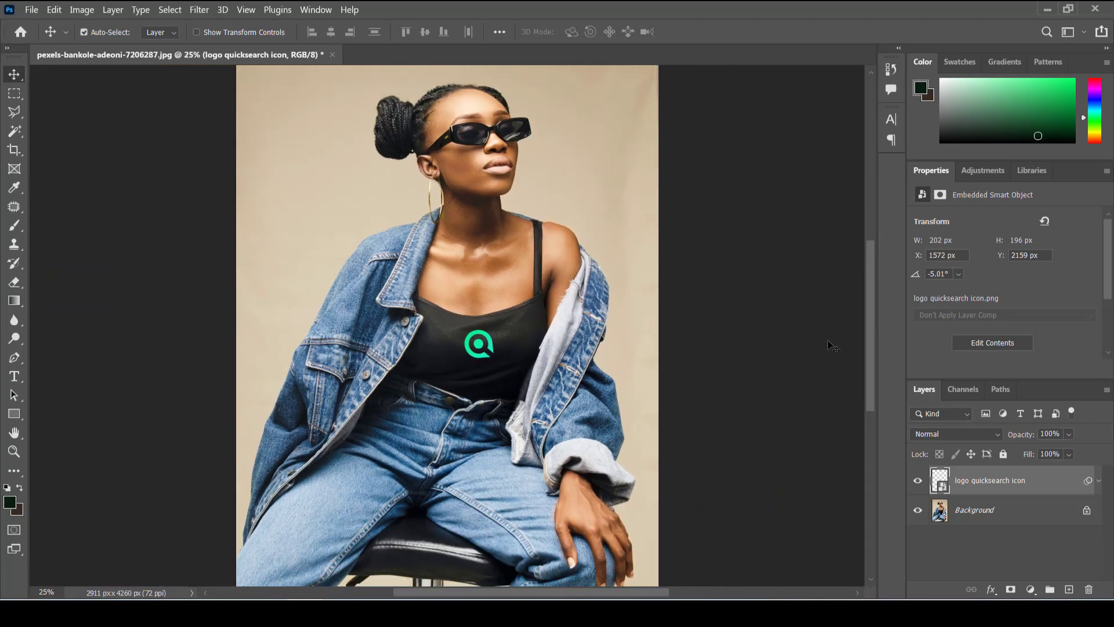
{"action": "key", "text": "ctrl+equal"}
{"action": "key", "text": "ctrl+equal"}
{"action": "key", "text": "ctrl+equal"}
{"action": "key", "text": "ctrl+equal"}
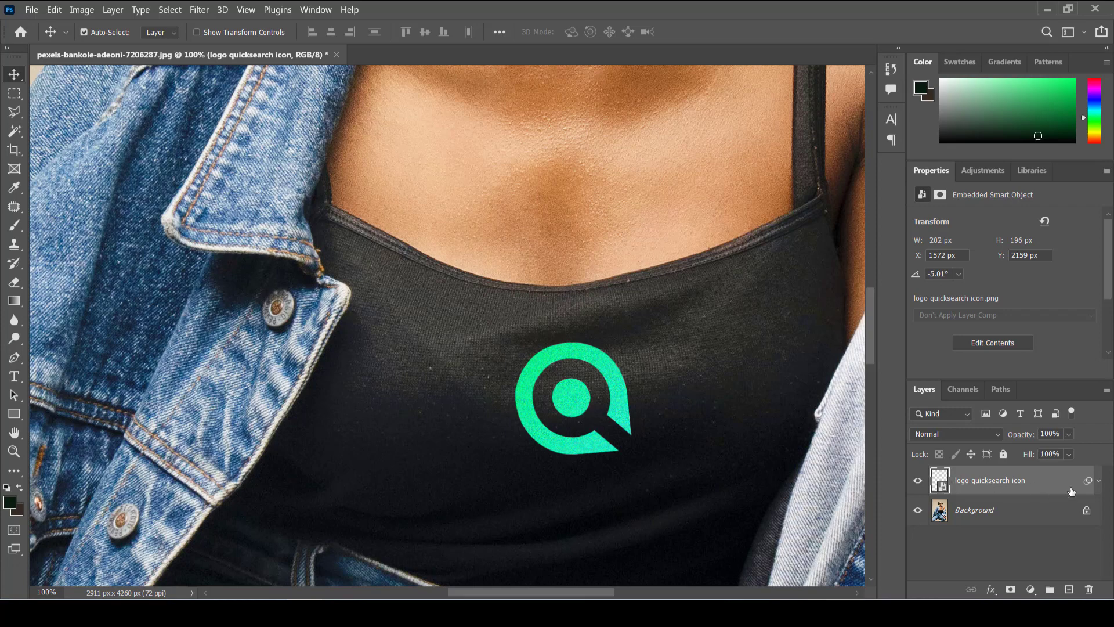
{"action": "key", "text": "ctrl+equal"}
{"action": "key", "text": "ctrl+equal"}
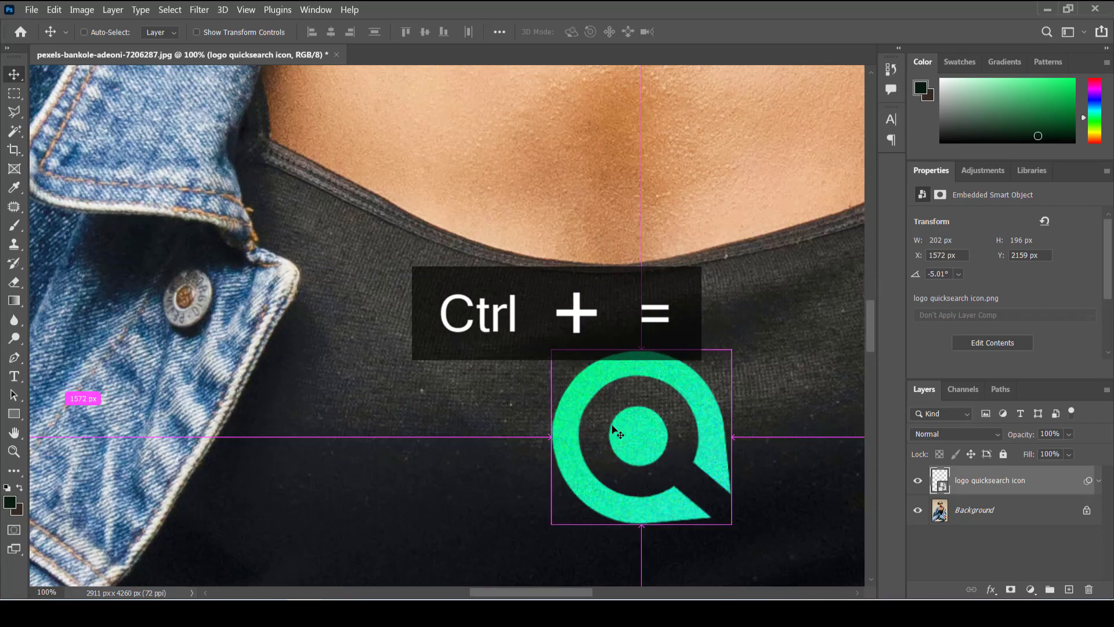
{"action": "key", "text": "ctrl+minus"}
{"action": "key", "text": "ctrl+minus"}
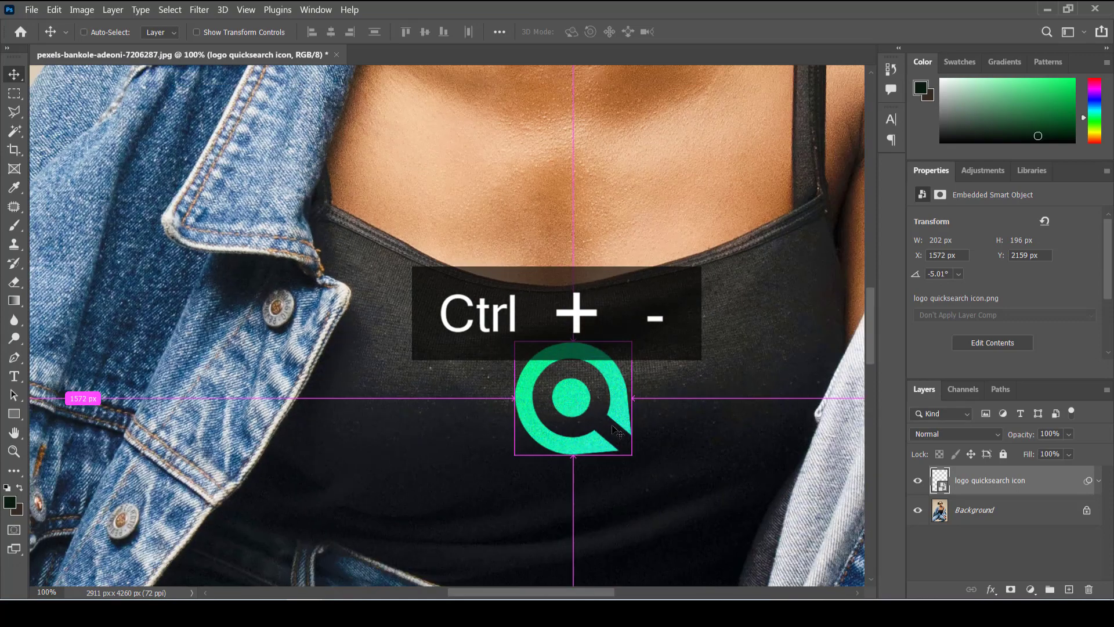
{"action": "key", "text": "ctrl+equal"}
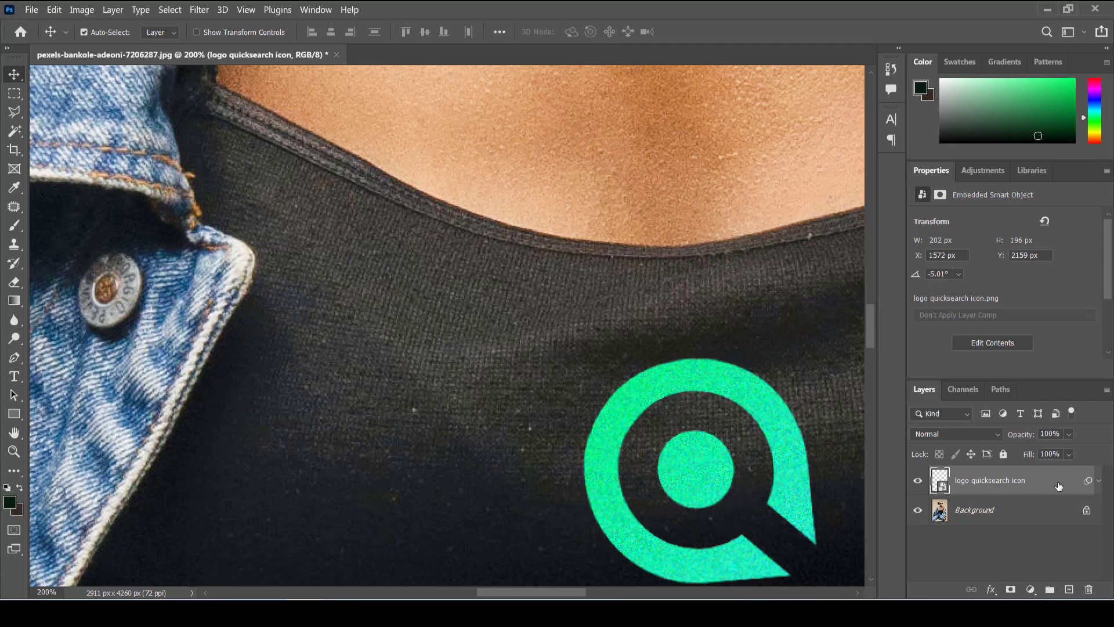
Step: In the logo layer's blending options, split the Blend If shadow range of This Layer to 79 / 112
{"action": "left_click", "coordinate": [991, 589]}
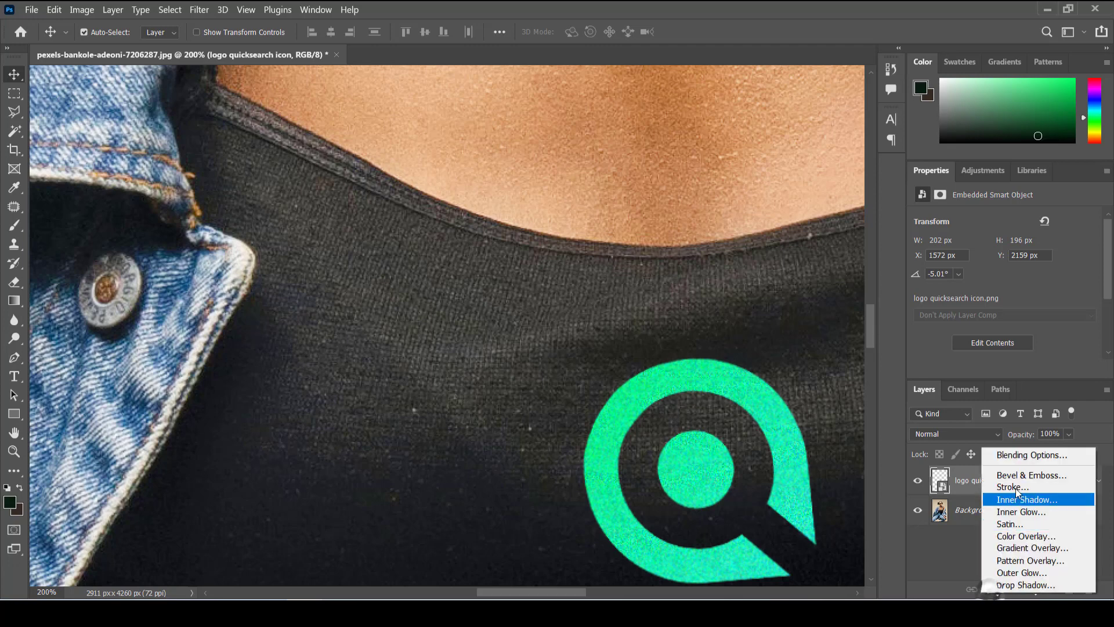
{"action": "left_click", "coordinate": [1015, 455]}
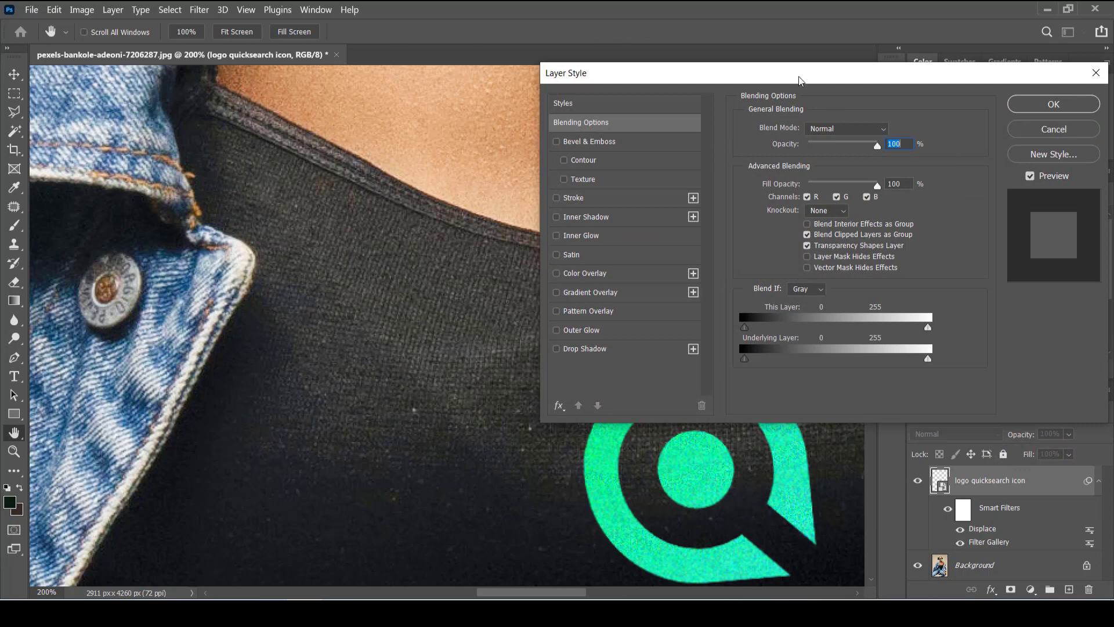
{"action": "left_click_drag", "start_coordinate": [798, 76], "coordinate": [733, 22]}
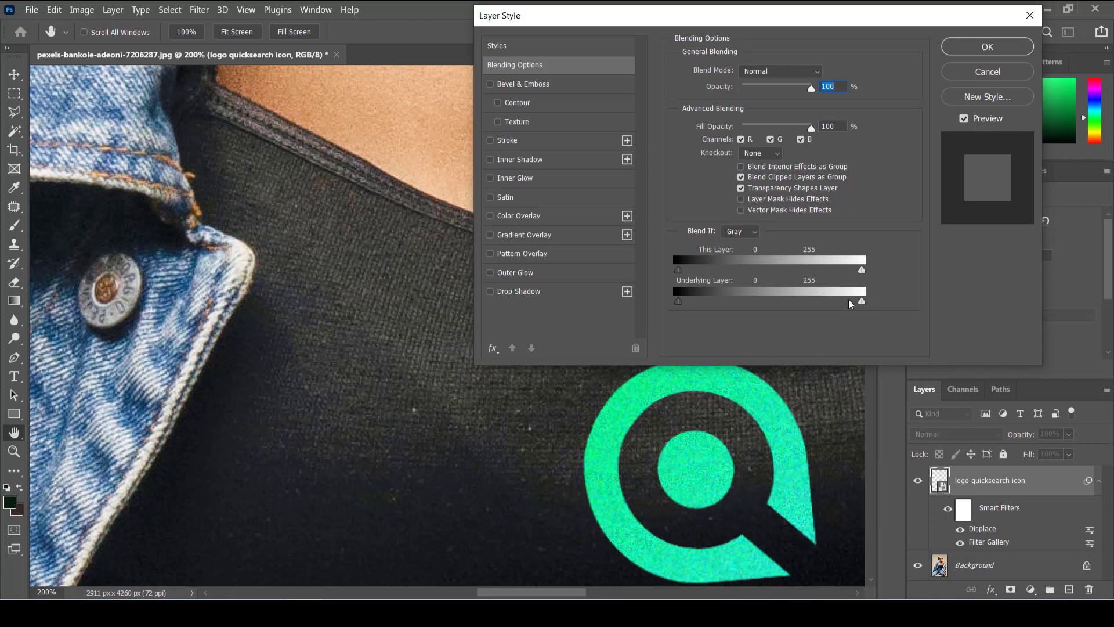
{"action": "mouse_move", "coordinate": [680, 273]}
{"action": "left_mouse_down"}
{"action": "mouse_move", "coordinate": [838, 268]}
{"action": "mouse_move", "coordinate": [673, 268]}
{"action": "mouse_move", "coordinate": [802, 265]}
{"action": "mouse_move", "coordinate": [673, 272]}
{"action": "mouse_move", "coordinate": [725, 282]}
{"action": "mouse_move", "coordinate": [665, 278]}
{"action": "left_mouse_up"}
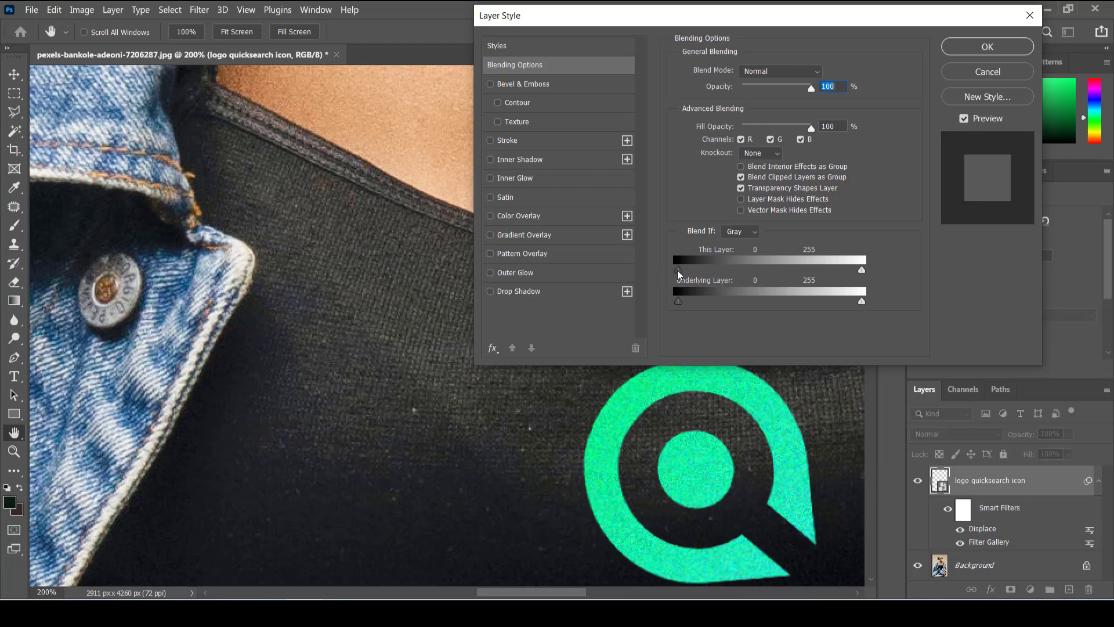
{"action": "mouse_move", "coordinate": [678, 271]}
{"action": "left_mouse_down"}
{"action": "mouse_move", "coordinate": [775, 273]}
{"action": "mouse_move", "coordinate": [667, 267]}
{"action": "left_mouse_up"}
{"action": "left_click", "coordinate": [677, 270], "text": "alt"}
{"action": "left_click_drag", "start_coordinate": [680, 275], "coordinate": [753, 273]}
{"action": "left_click_drag", "start_coordinate": [677, 272], "coordinate": [737, 281]}
{"action": "left_click_drag", "start_coordinate": [737, 274], "coordinate": [760, 287]}
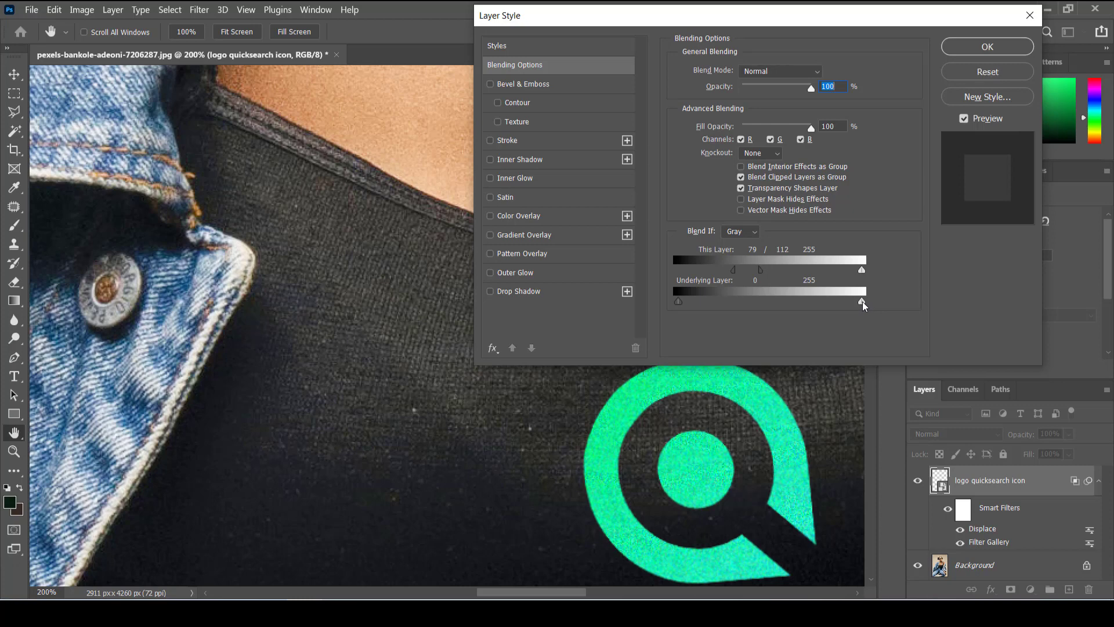
Step: Split the Blend If highlight range of Underlying Layer to 51 / 148 and apply the blending options to the logo
{"action": "left_click_drag", "start_coordinate": [862, 302], "coordinate": [717, 308]}
{"action": "left_click_drag", "start_coordinate": [865, 301], "coordinate": [787, 317]}
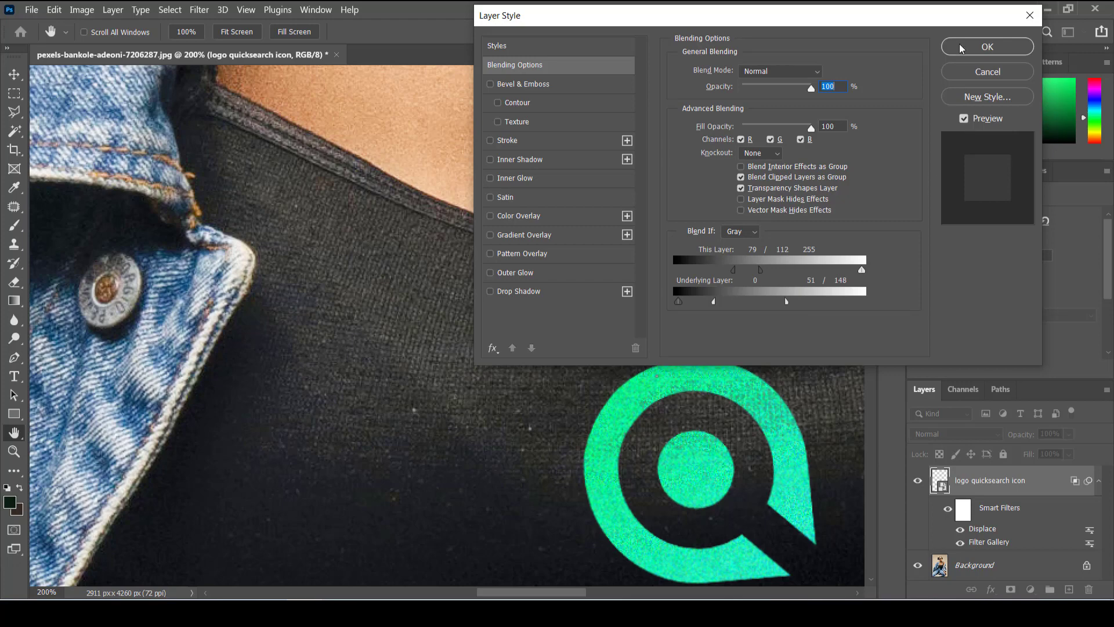
{"action": "left_click", "coordinate": [988, 46]}
{"action": "key", "text": "ctrl+minus"}
{"action": "key", "text": "ctrl+minus"}
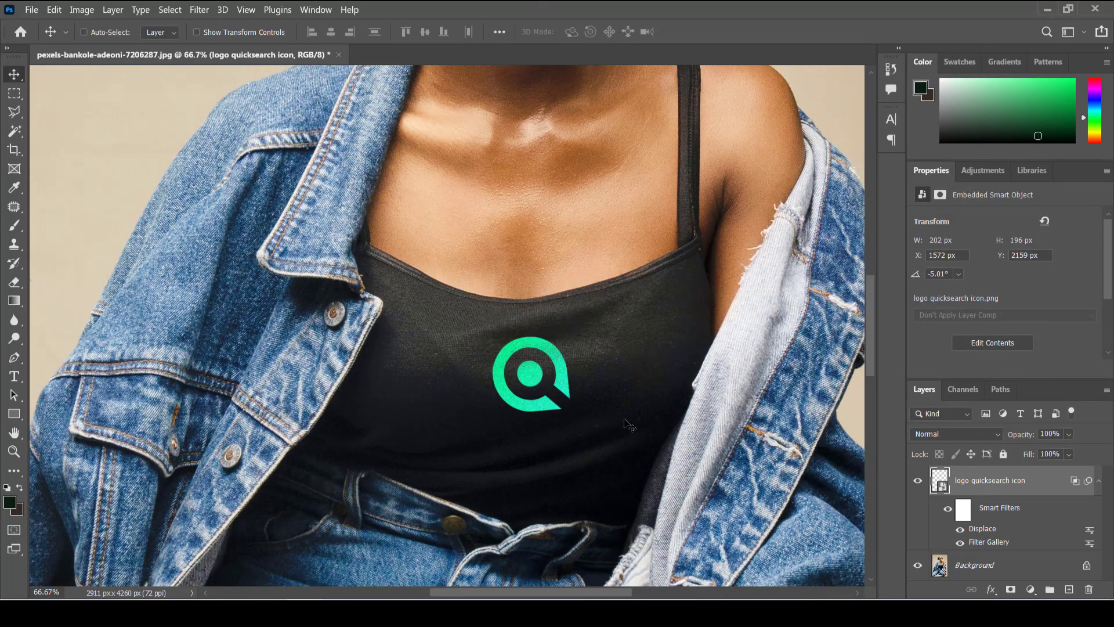
{"action": "key", "text": "ctrl+minus"}
{"action": "key", "text": "ctrl+equal"}
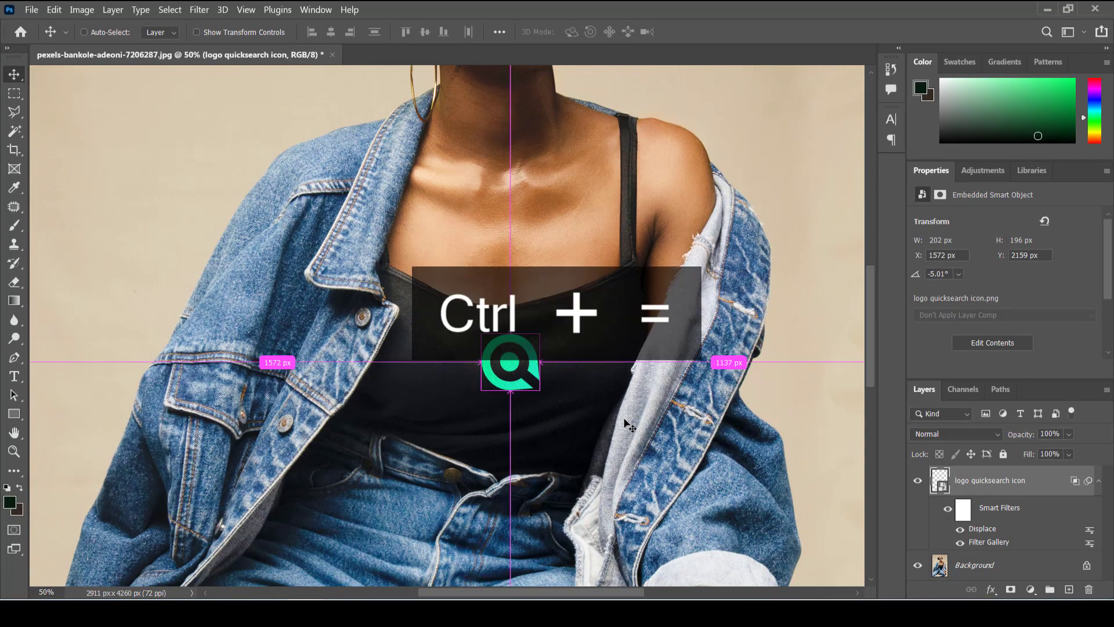
Step: Examine the blended logo on the black top at several magnifications and collapse the logo layer's smart filter list
{"action": "key", "text": "ctrl+equal"}
{"action": "key", "text": "ctrl+equal"}
{"action": "key", "text": "ctrl+equal"}
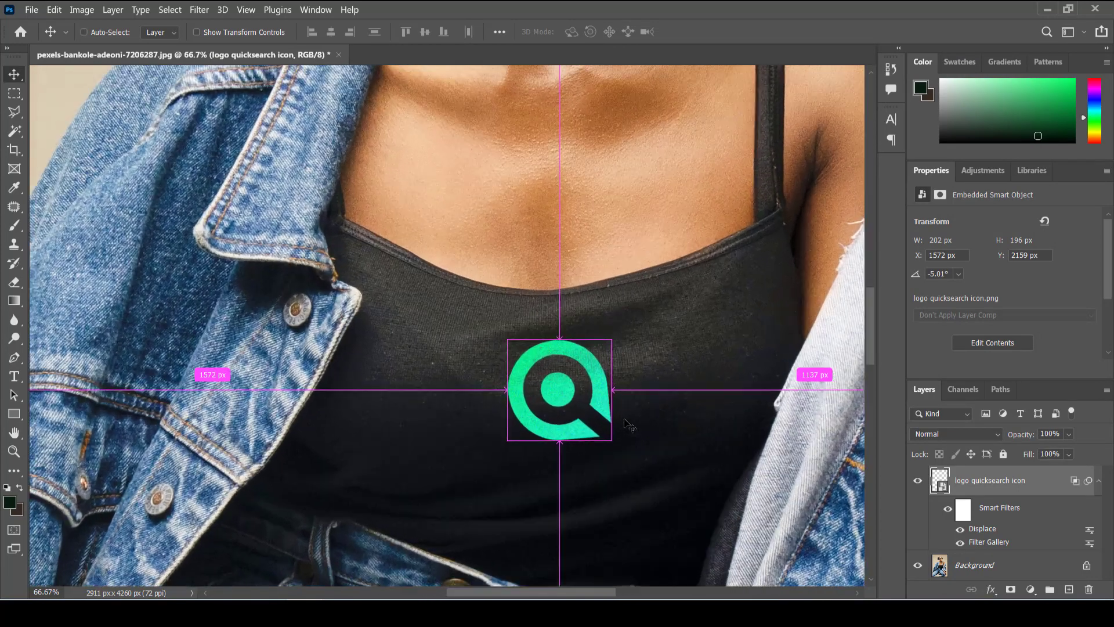
{"action": "key", "text": "ctrl+minus"}
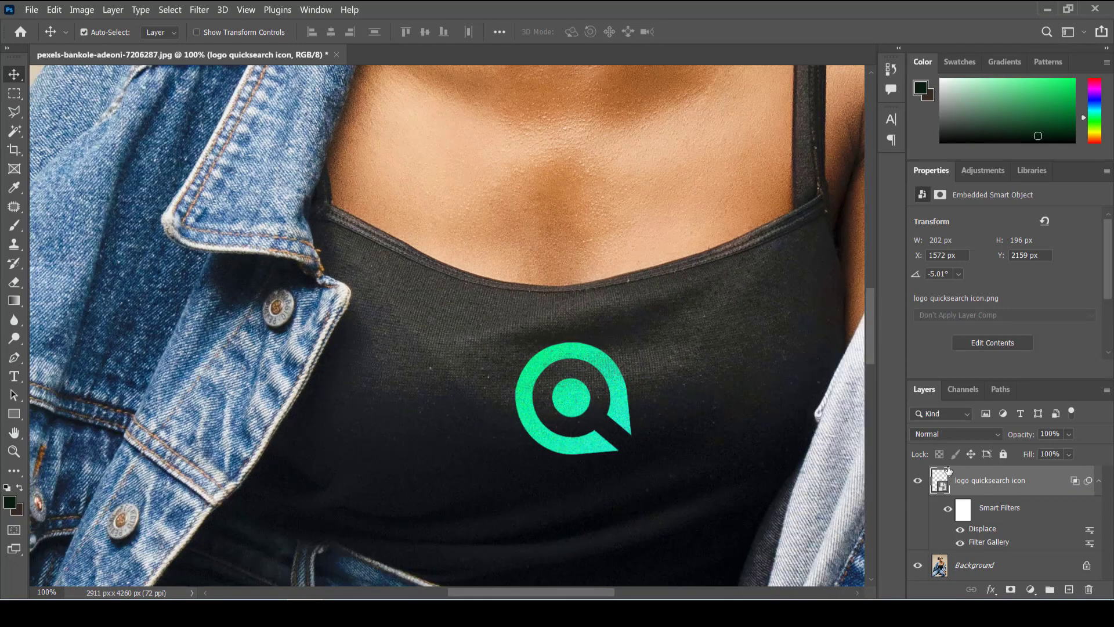
{"action": "left_click", "coordinate": [1098, 482]}
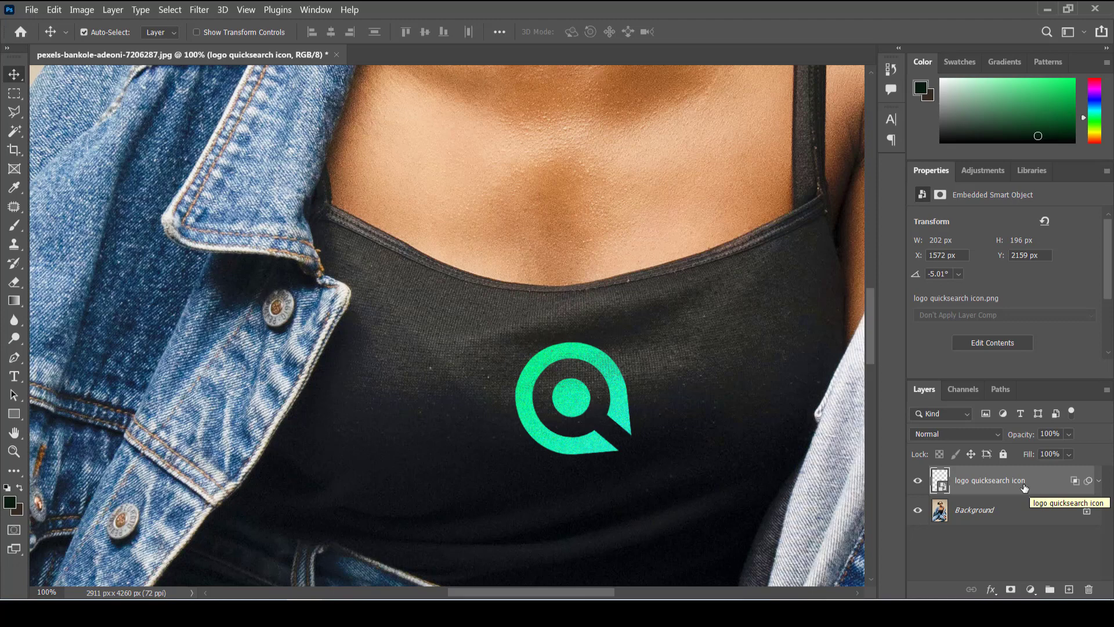
{"action": "key", "text": "ctrl+minus"}
{"action": "key", "text": "ctrl+minus"}
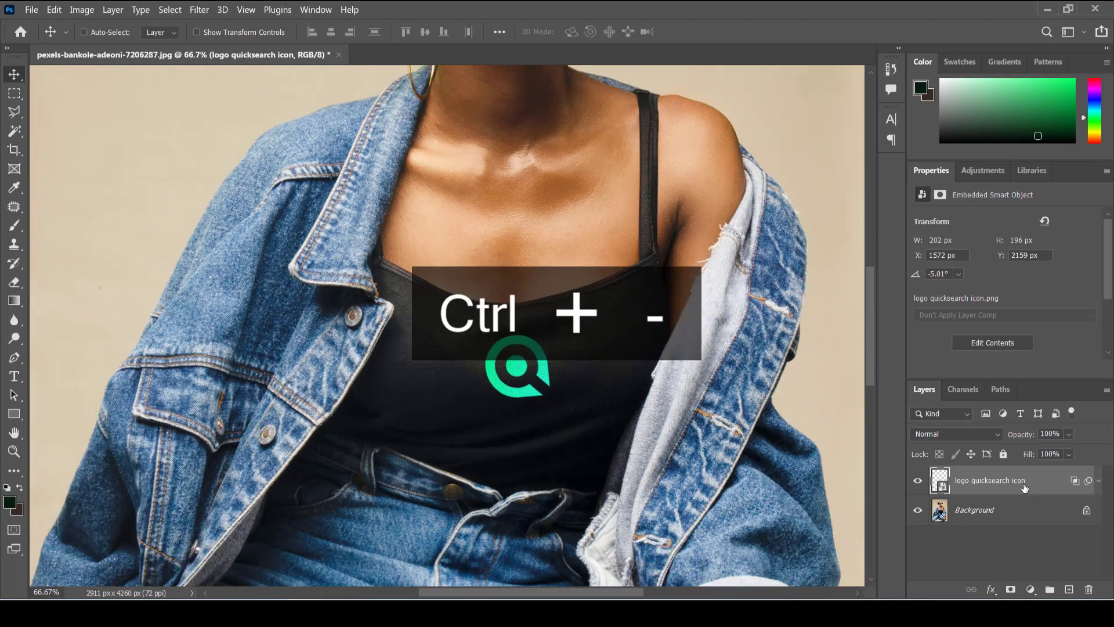
{"action": "key", "text": "ctrl+minus"}
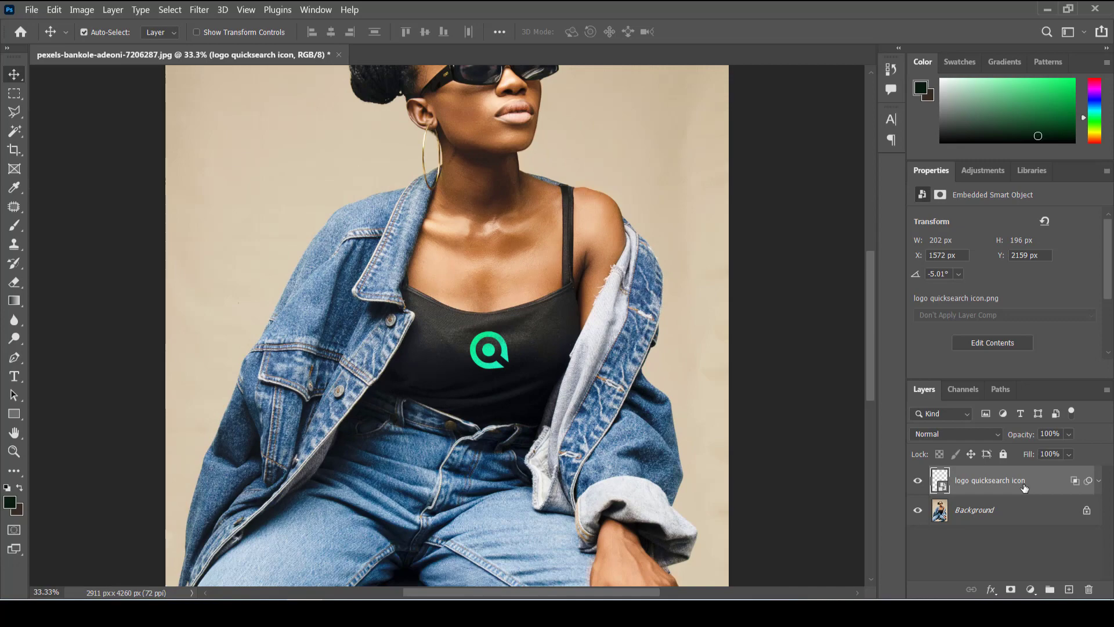
{"action": "key", "text": "ctrl+equal"}
{"action": "key", "text": "ctrl+equal"}
{"action": "key", "text": "ctrl+equal"}
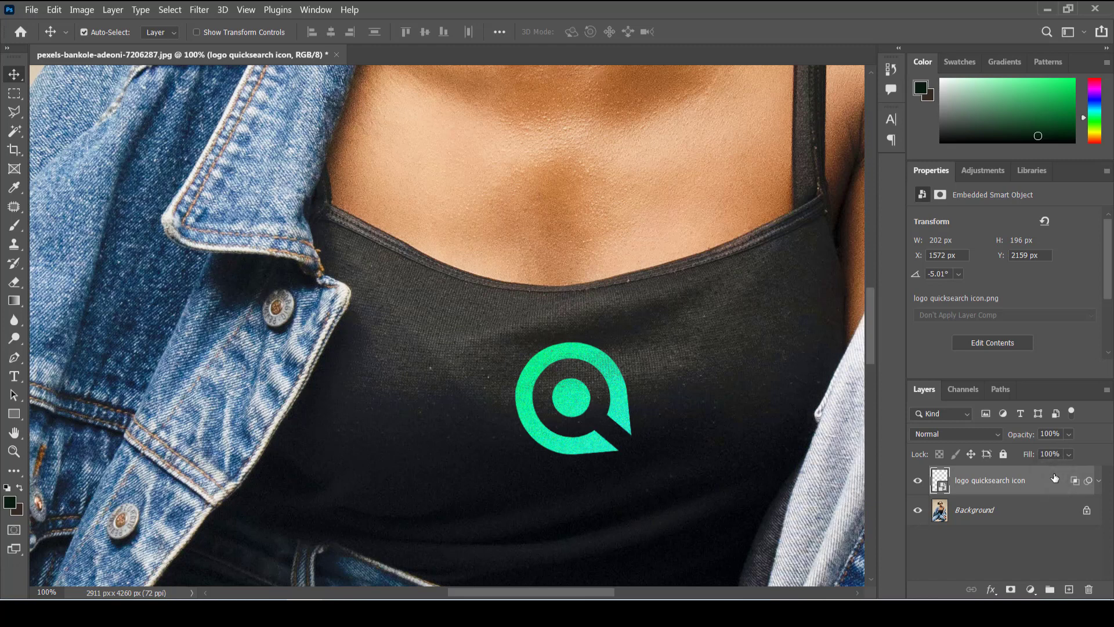
Step: Compare the available blend modes on the logo layer and set it to Overlay
{"action": "left_click", "coordinate": [966, 434]}
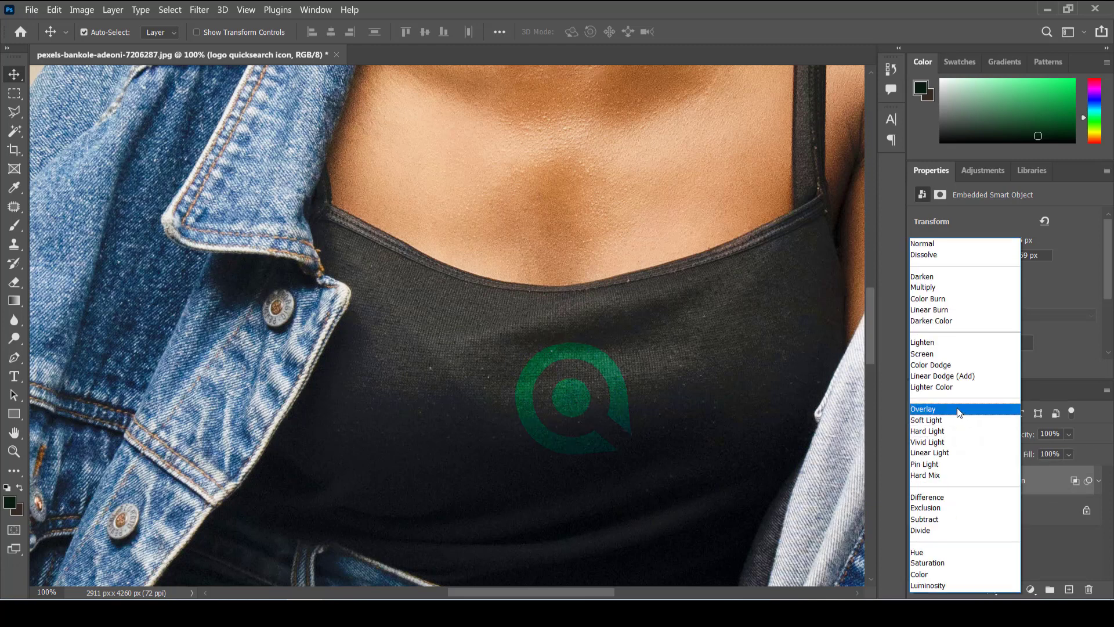
{"action": "left_click", "coordinate": [956, 409]}
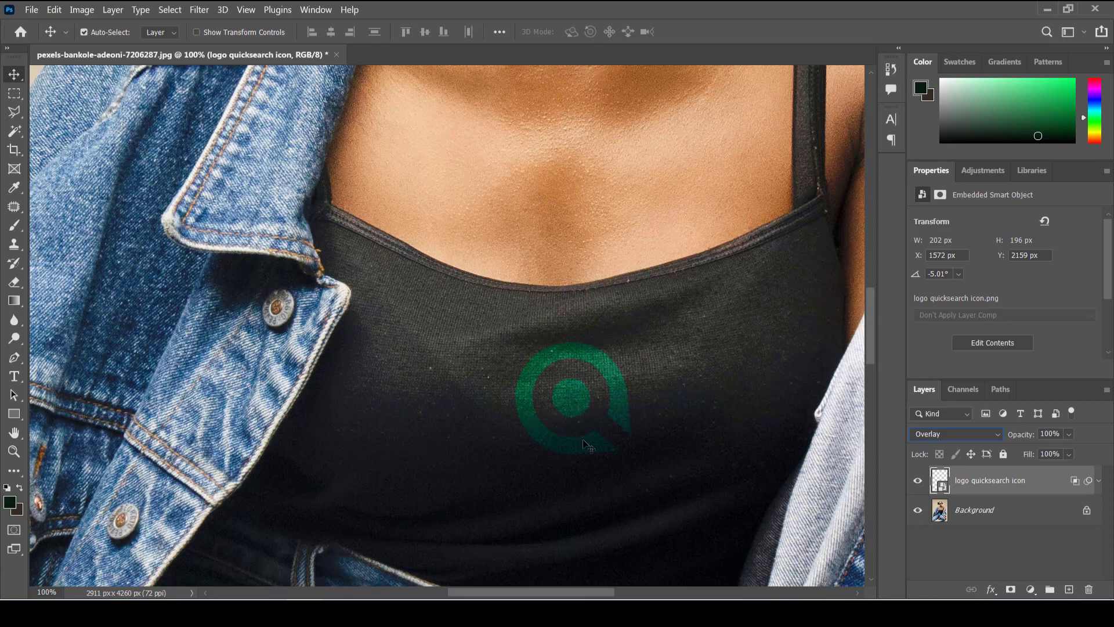
{"action": "left_click", "coordinate": [955, 434]}
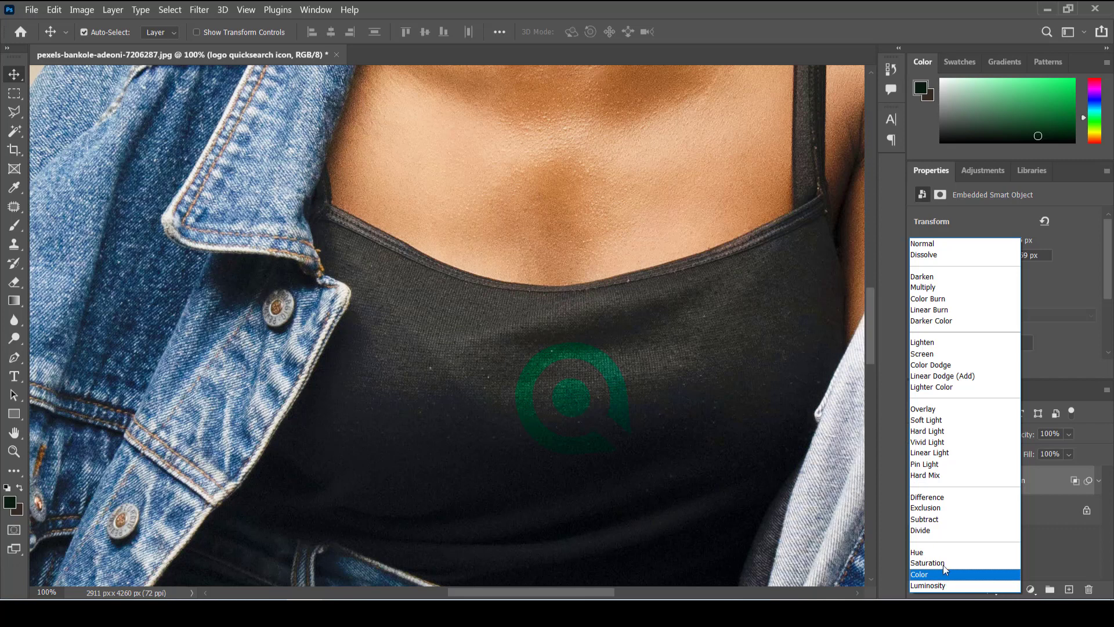
{"action": "left_click", "coordinate": [939, 413]}
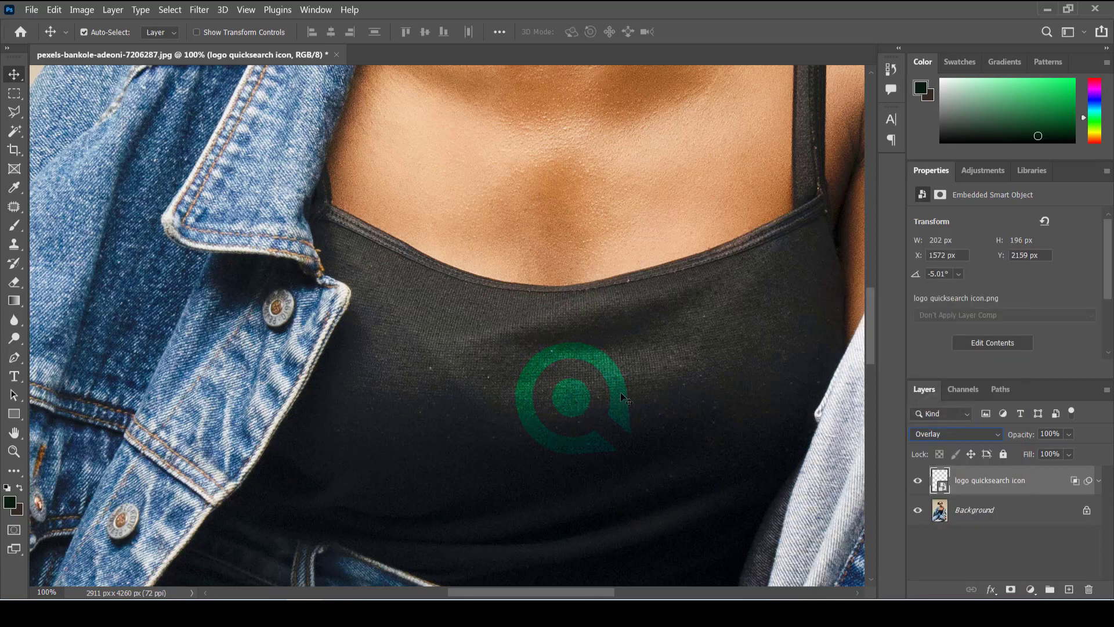
{"action": "left_click", "coordinate": [927, 436]}
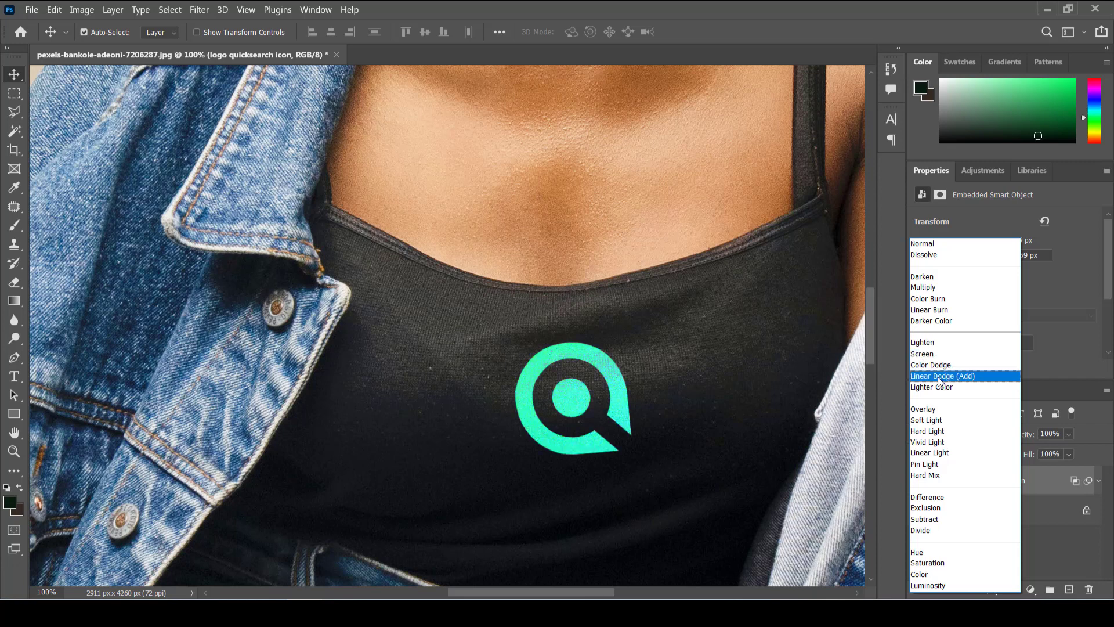
{"action": "left_click", "coordinate": [940, 413]}
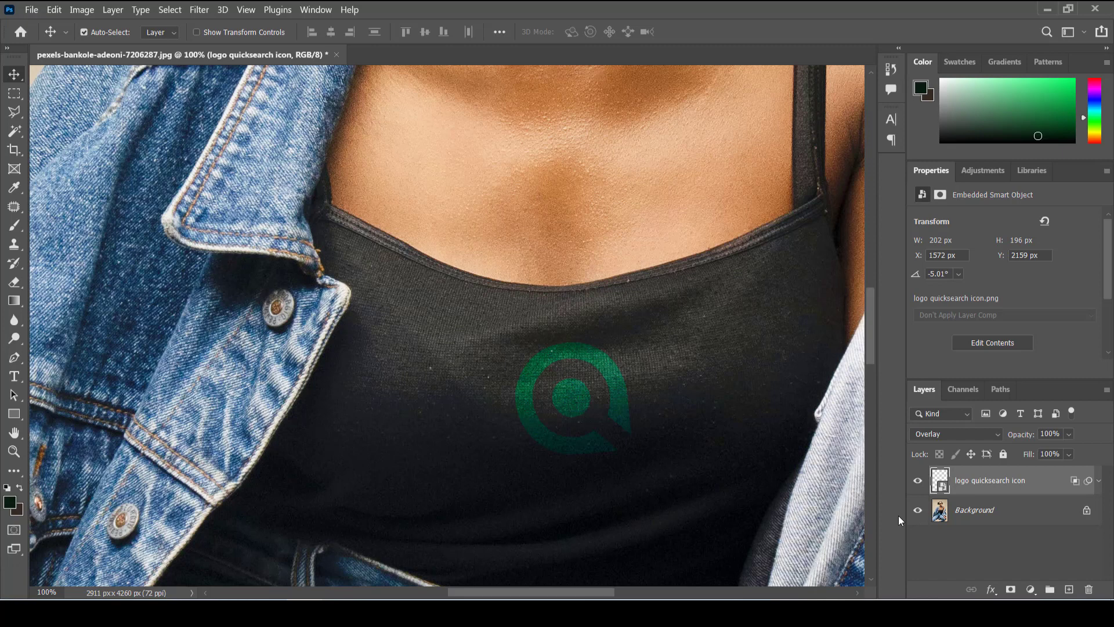
Step: Duplicate the Overlay logo layer, preview other blend modes on the copy and keep it on Overlay
{"action": "key", "text": "ctrl+j"}
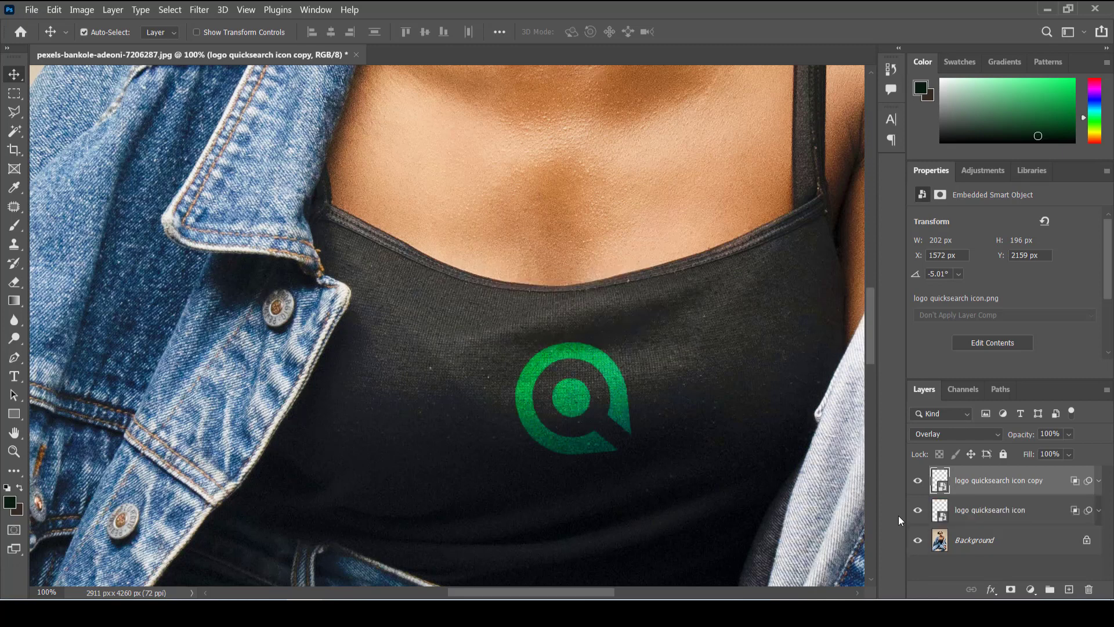
{"action": "left_click", "coordinate": [990, 433]}
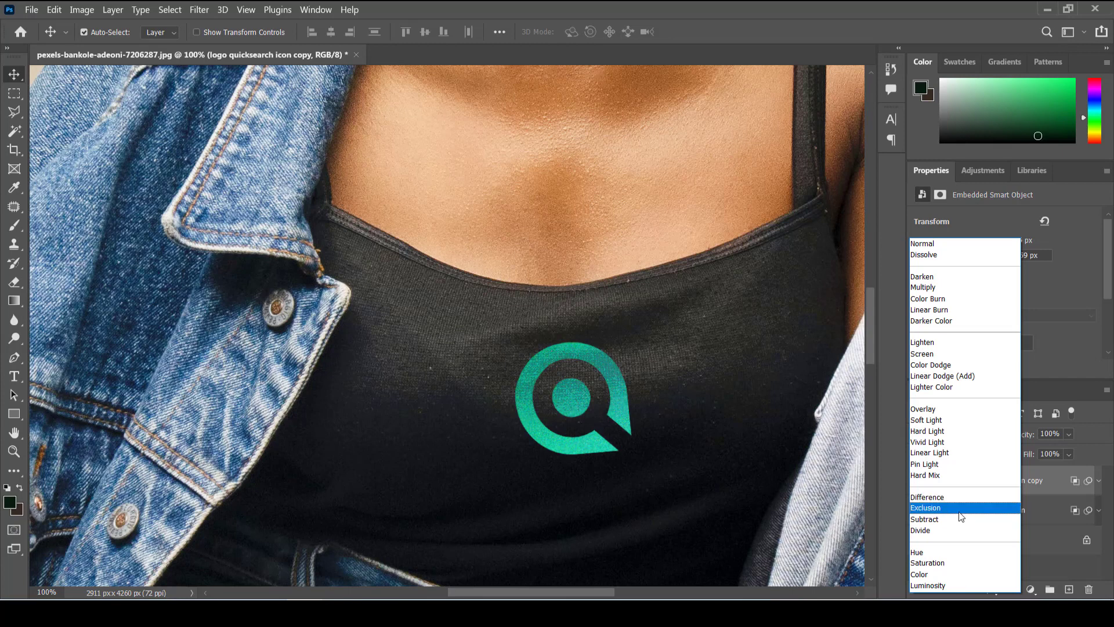
{"action": "left_click", "coordinate": [950, 406]}
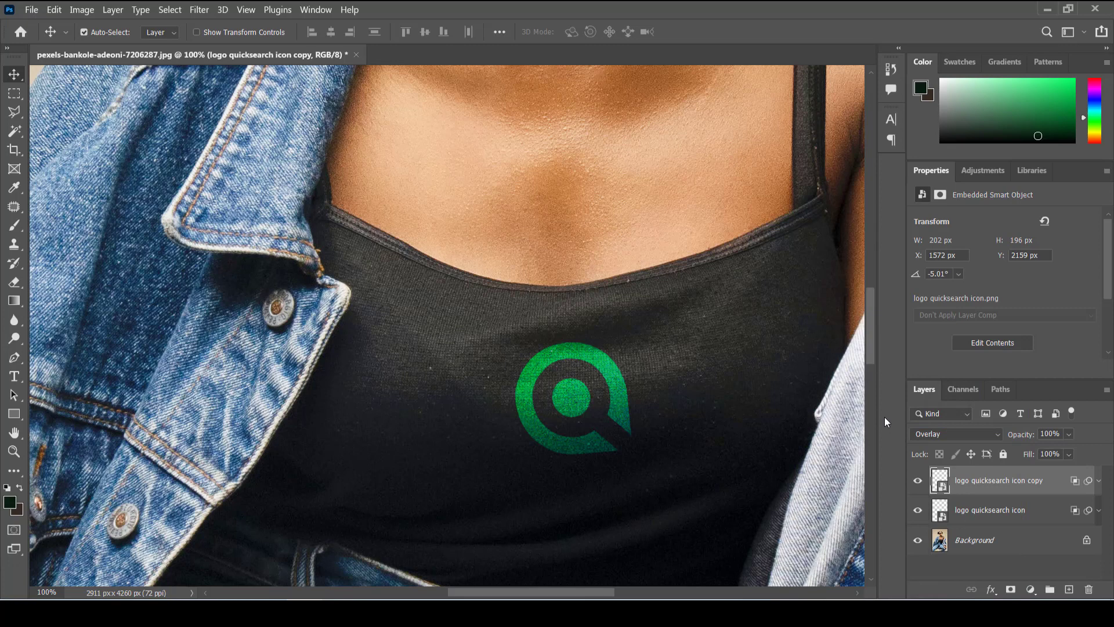
Step: Duplicate the logo copy once more, keeping Overlay, and lower the new top layer's opacity to 43%
{"action": "key", "text": "ctrl+j"}
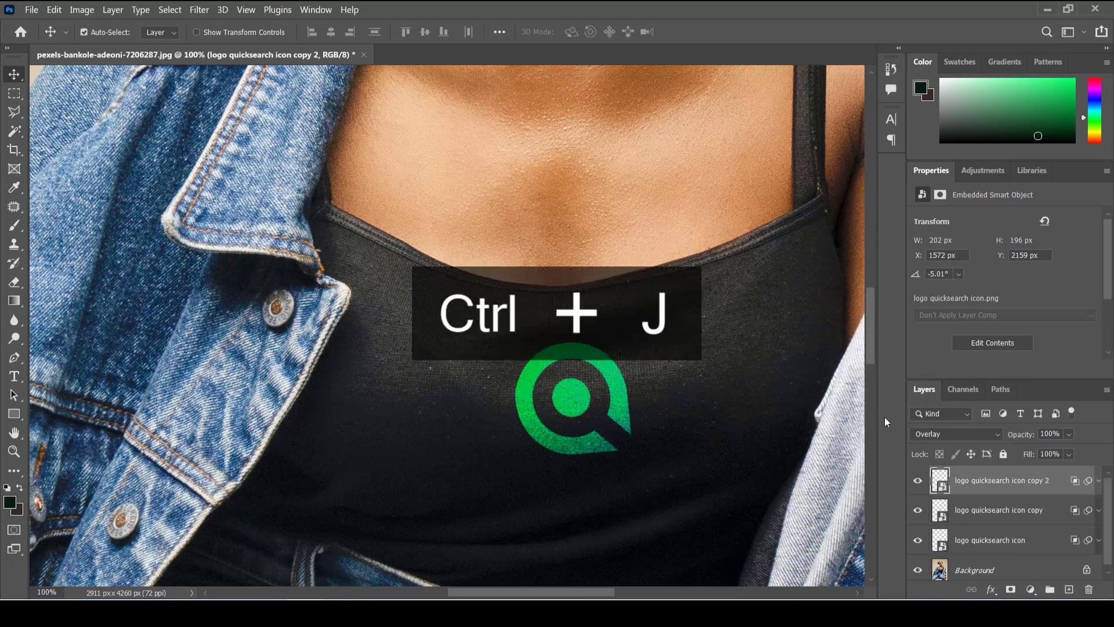
{"action": "left_click", "coordinate": [998, 434]}
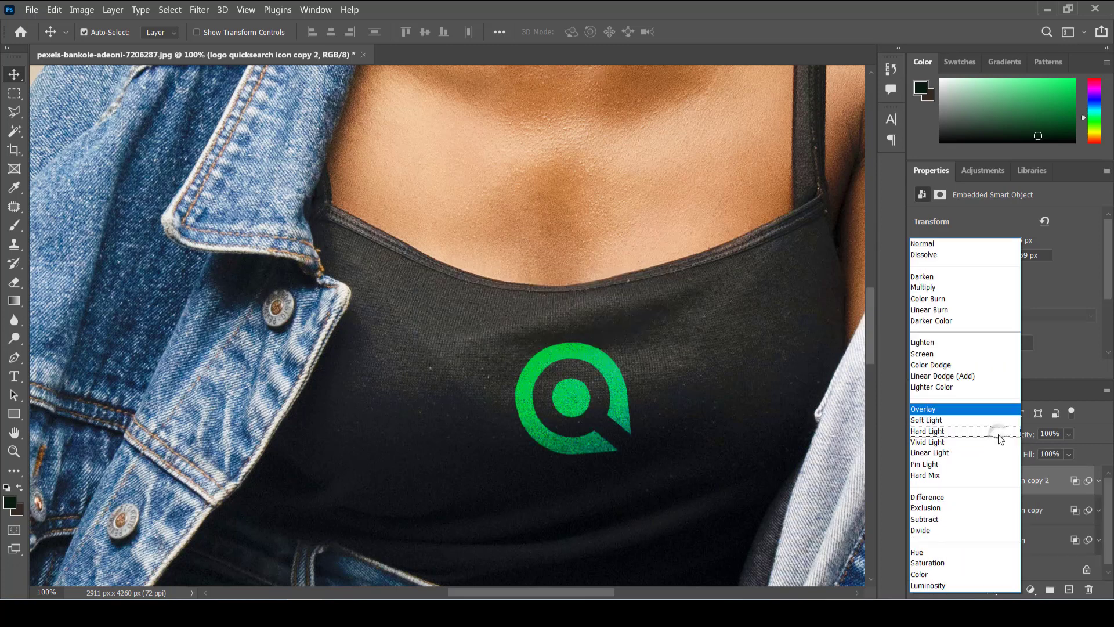
{"action": "left_click", "coordinate": [973, 410]}
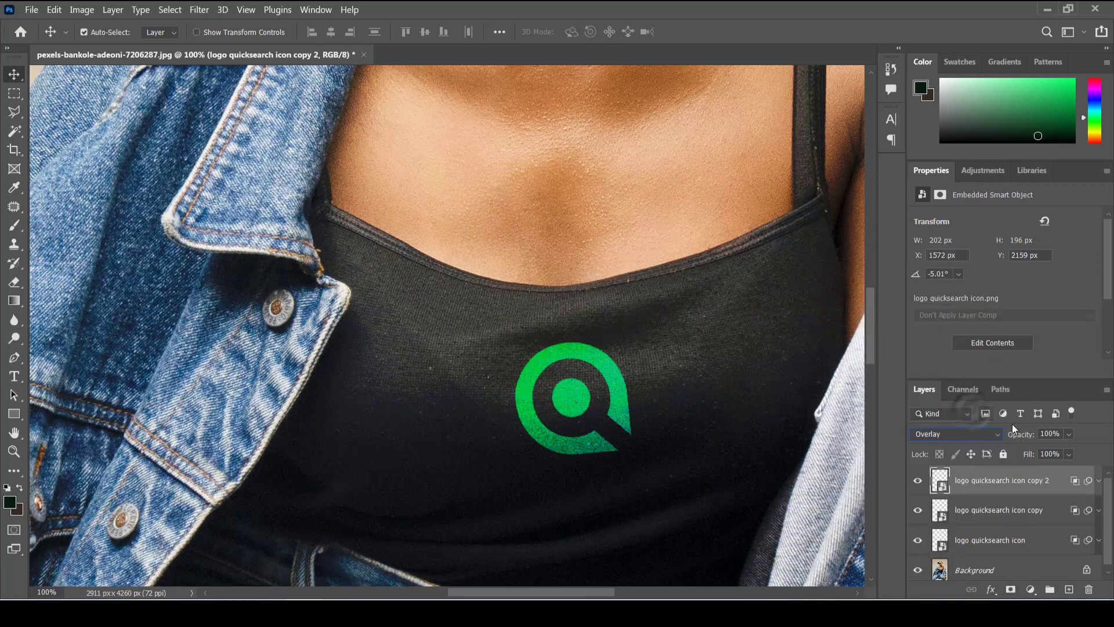
{"action": "left_click", "coordinate": [1068, 434]}
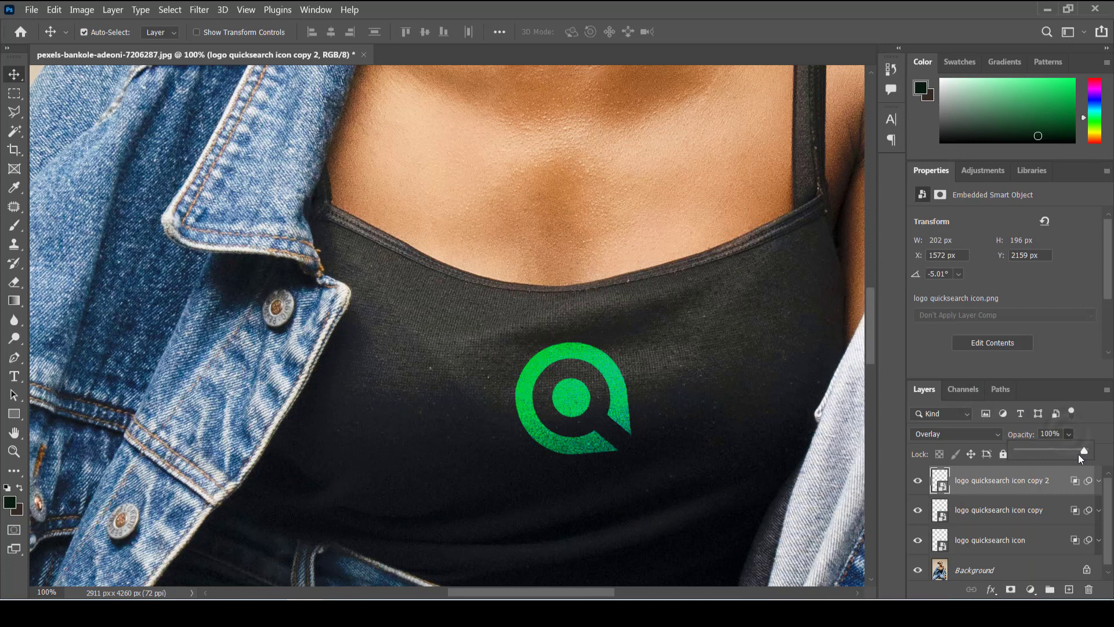
{"action": "left_click_drag", "start_coordinate": [1085, 450], "coordinate": [1031, 460]}
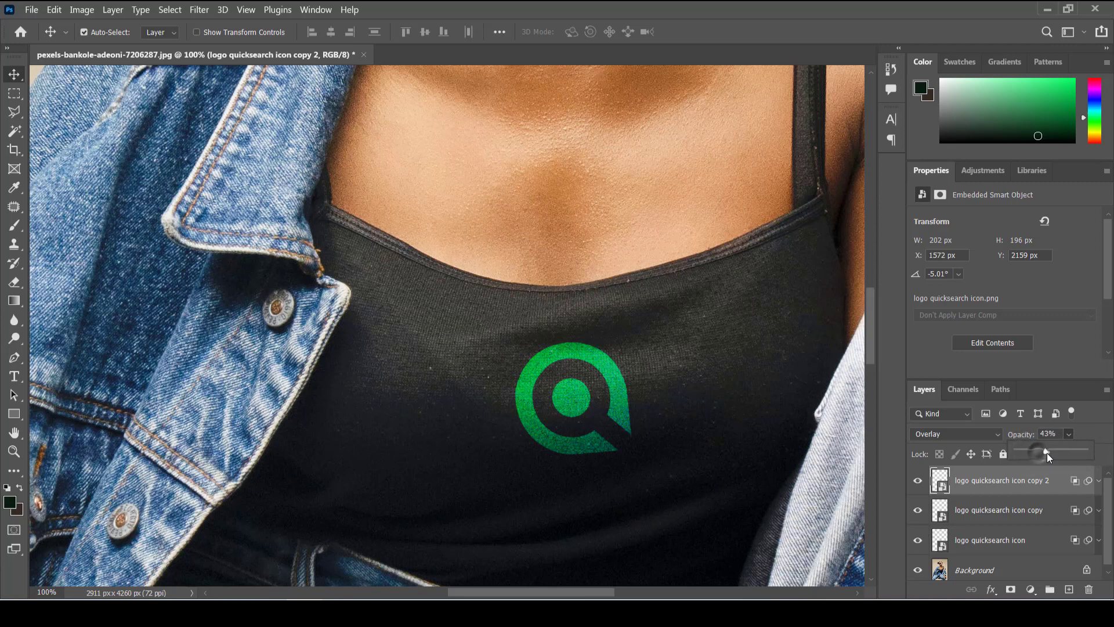
{"action": "left_click", "coordinate": [1090, 427]}
Step: Examine the stacked Overlay logo close up and within the whole photo to judge how printed it looks
{"action": "key", "text": "ctrl"}
{"action": "key", "text": "ctrl+minus"}
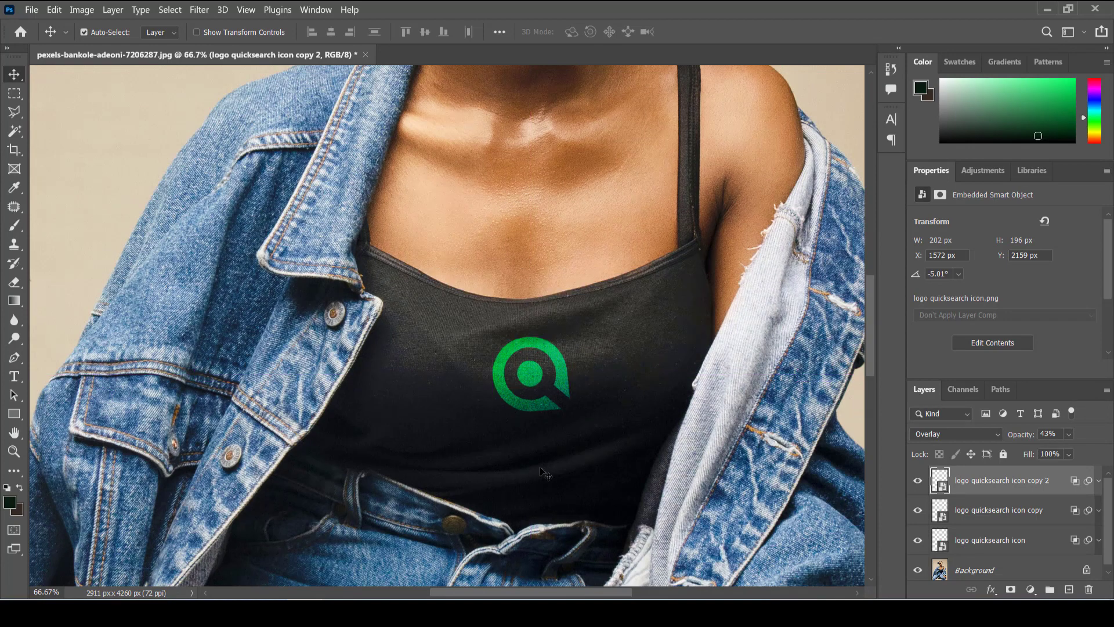
{"action": "key", "text": "ctrl+minus"}
{"action": "key", "text": "ctrl+minus"}
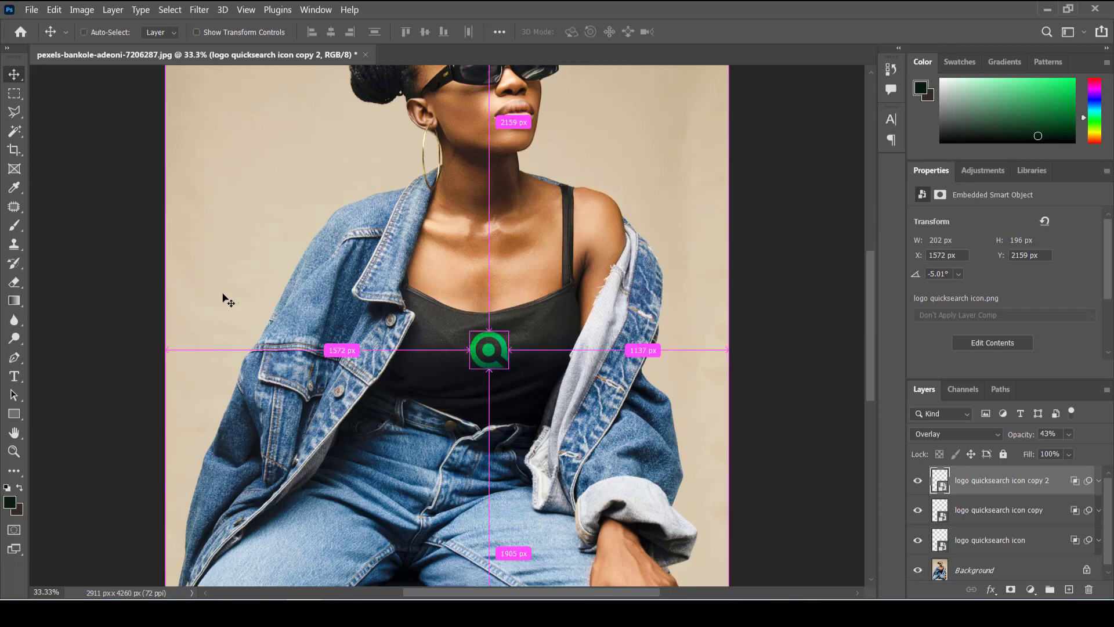
{"action": "key", "text": "ctrl+minus"}
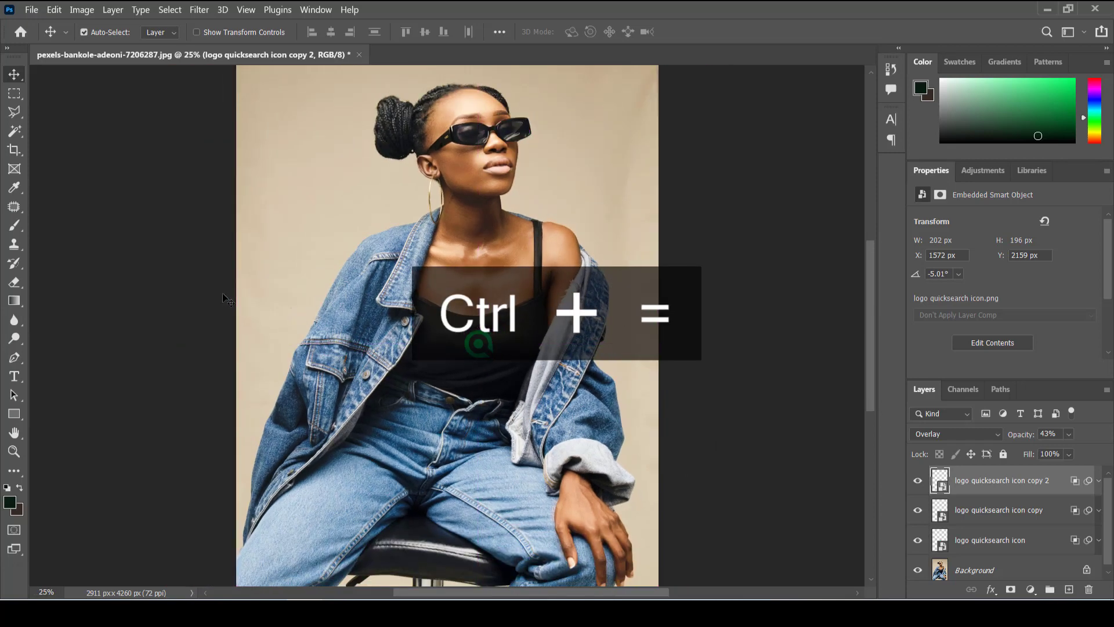
{"action": "key", "text": "ctrl+equal"}
{"action": "key", "text": "ctrl+equal"}
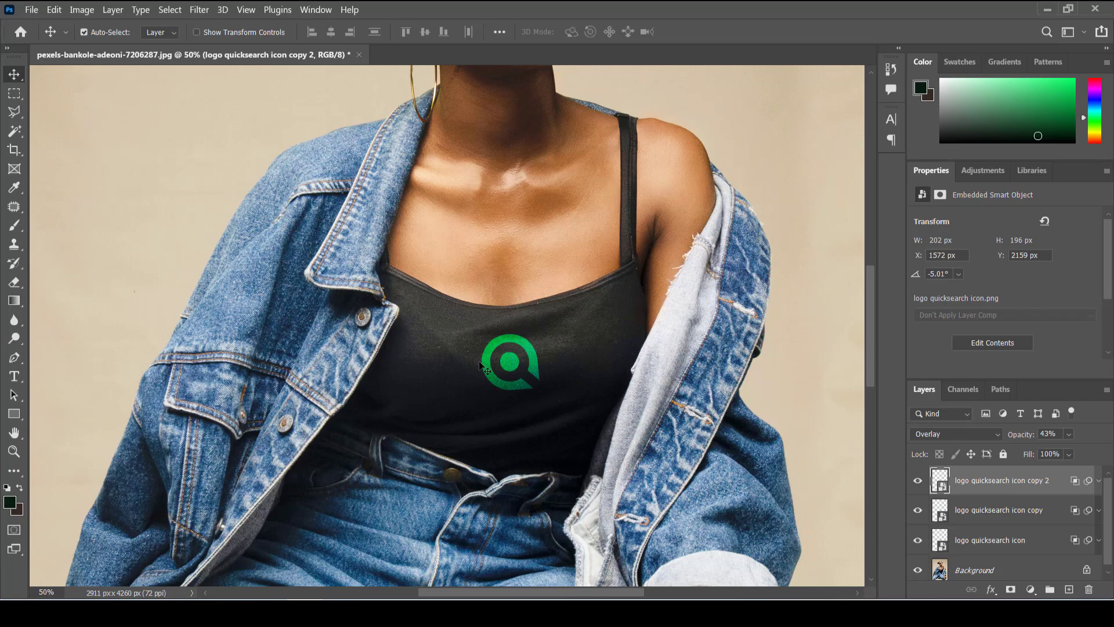
{"action": "key", "text": "ctrl"}
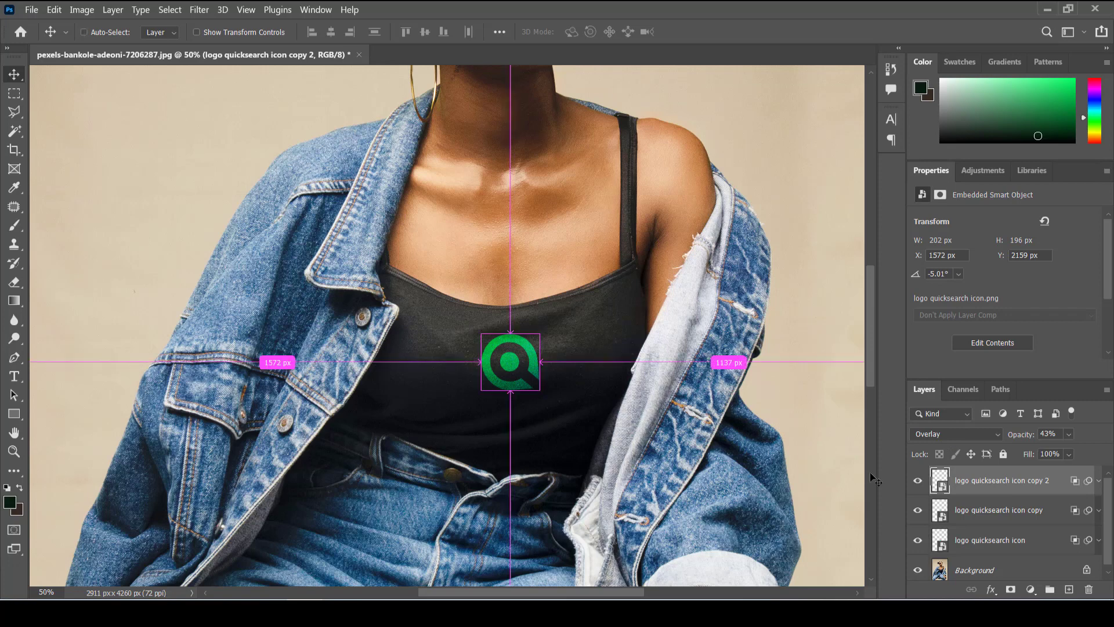
Step: Group the three logo layers and rename the group logo
{"action": "left_click", "coordinate": [1037, 549], "text": "shift"}
{"action": "key", "text": "ctrl+g"}
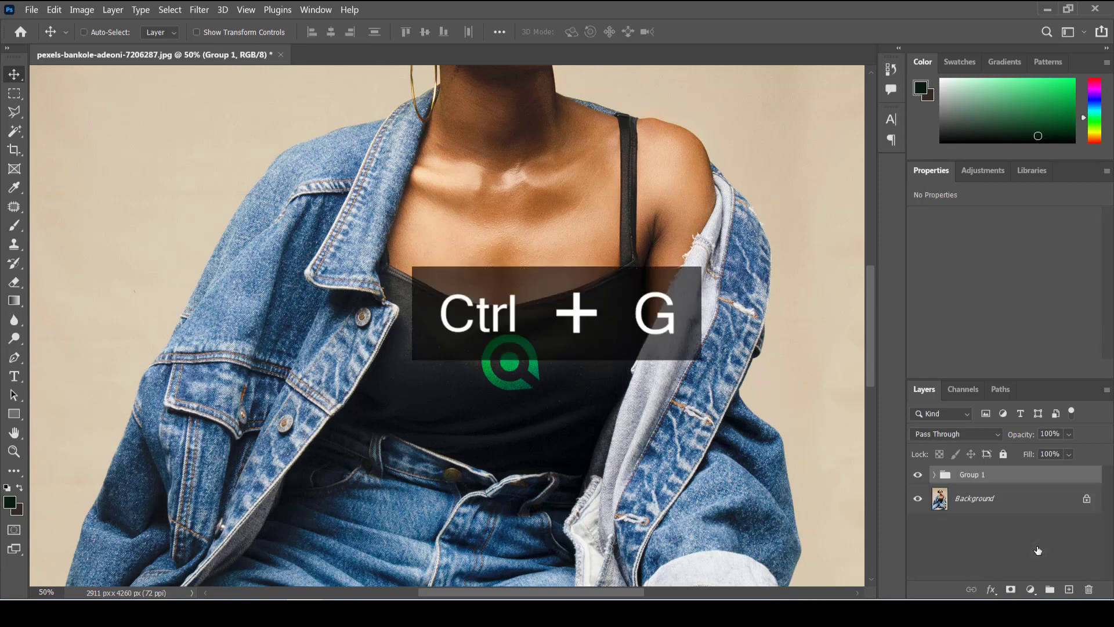
{"action": "double_click", "coordinate": [966, 475]}
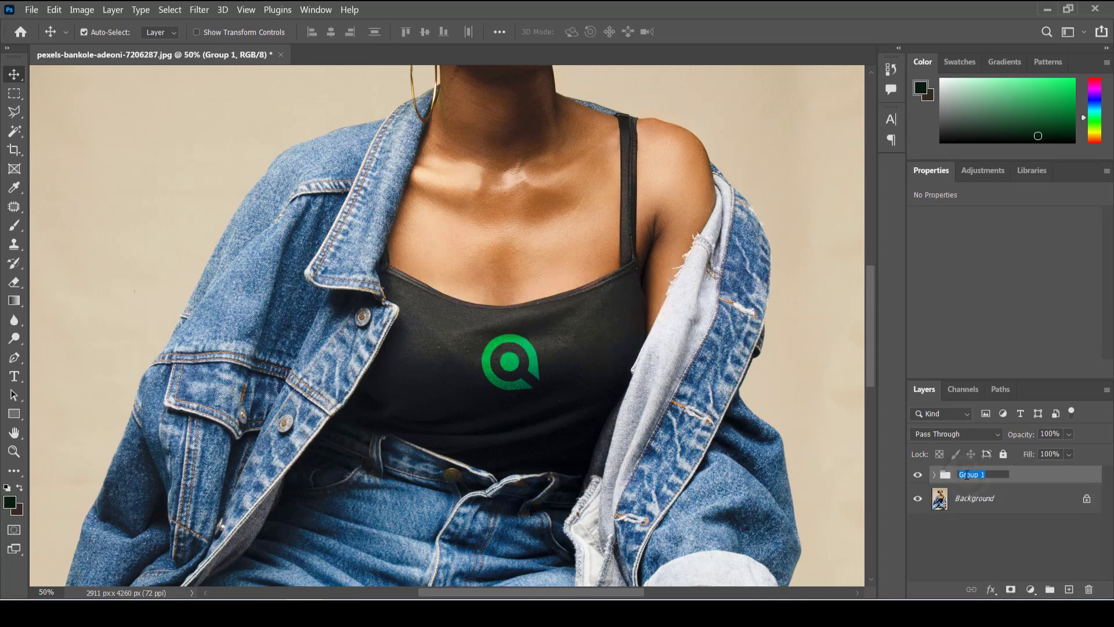
{"action": "type", "text": "logo"}
{"action": "key", "text": "Return"}
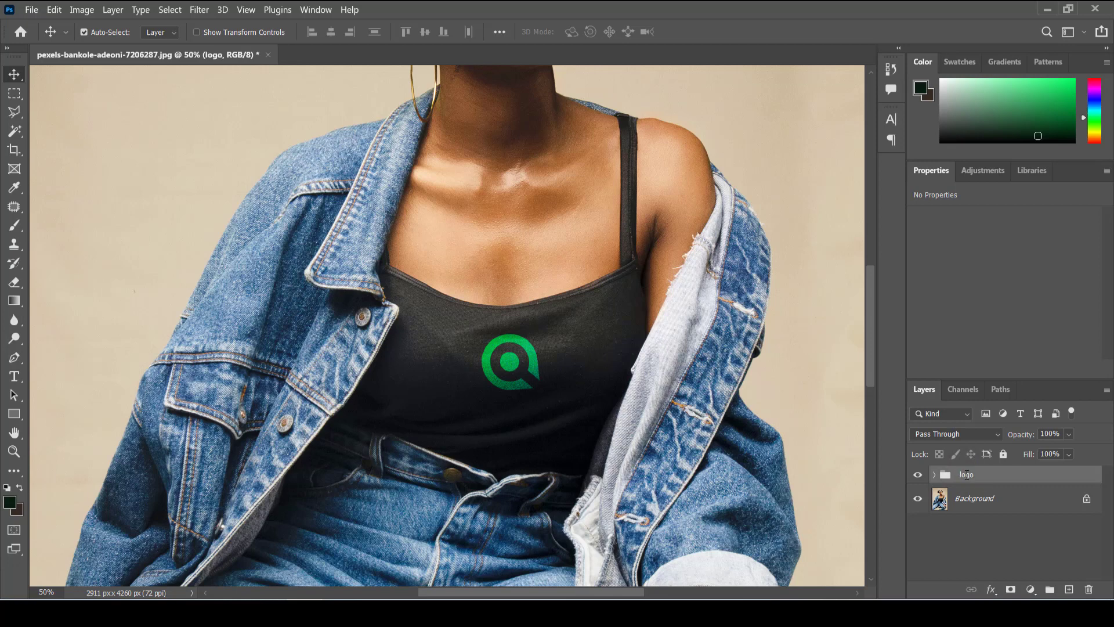
{"action": "key", "text": "ctrl"}
{"action": "key", "text": "ctrl+minus"}
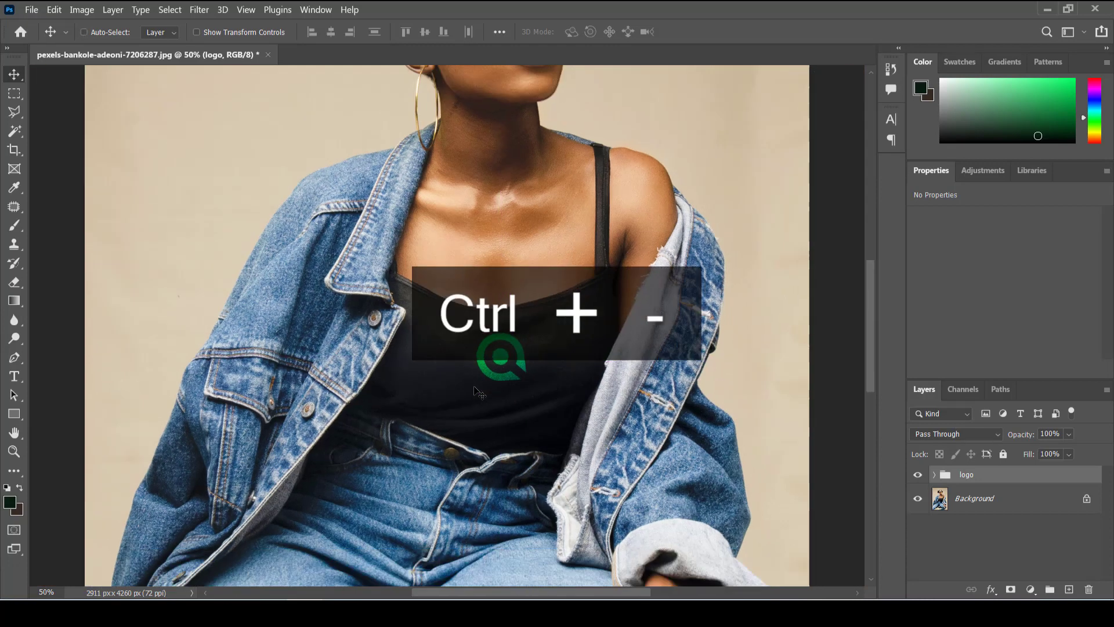
{"action": "key", "text": "ctrl+equal"}
{"action": "key", "text": "ctrl+equal"}
{"action": "key", "text": "ctrl+minus"}
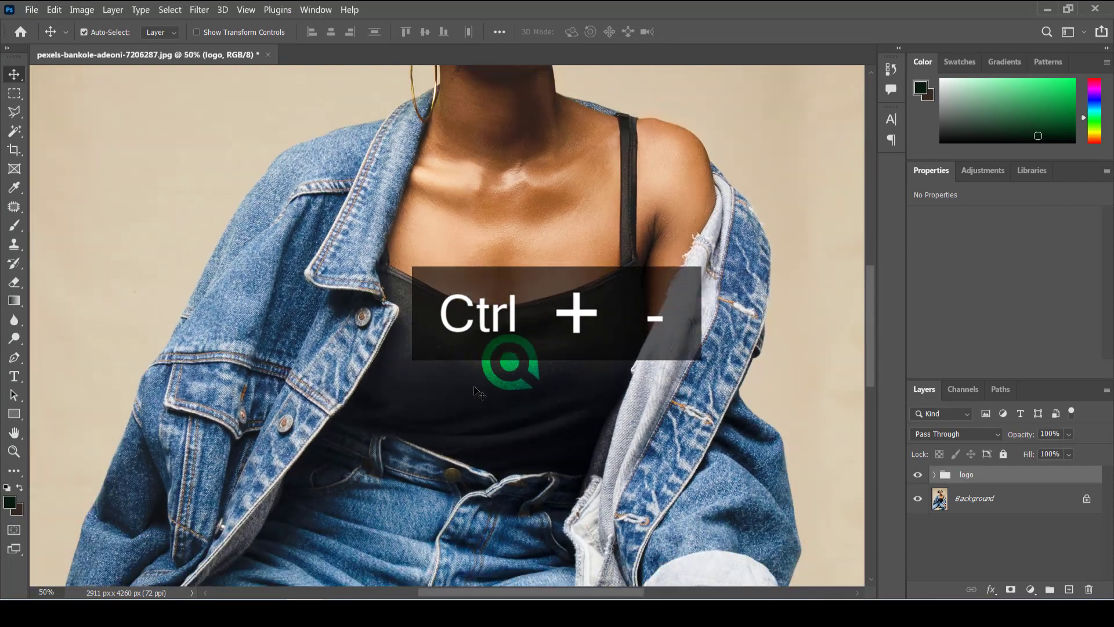
Step: Export the mockup as a PNG named mockup model into the Exports folder inside Pictures
{"action": "left_click", "coordinate": [38, 11]}
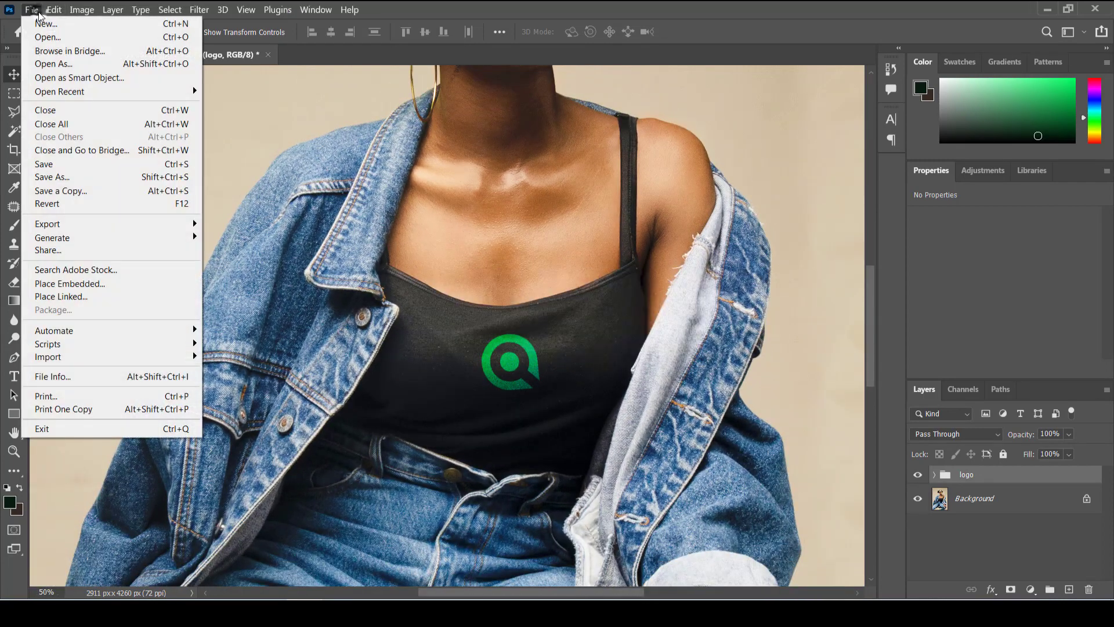
{"action": "mouse_move", "coordinate": [95, 221]}
{"action": "left_click", "coordinate": [226, 230]}
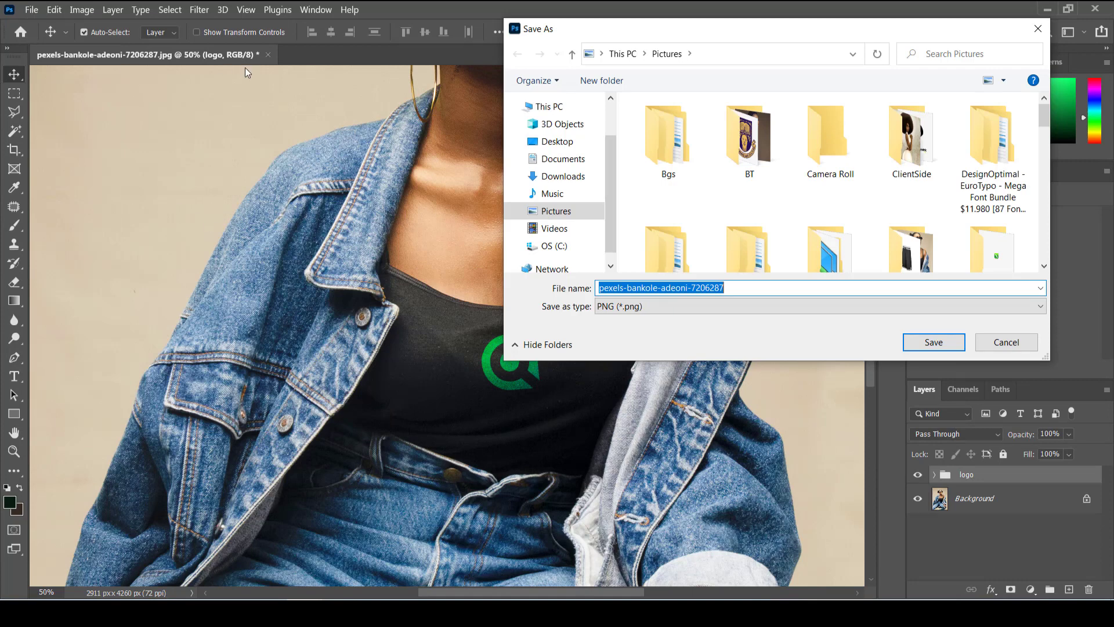
{"action": "double_click", "coordinate": [747, 287]}
{"action": "type", "text": "mo"}
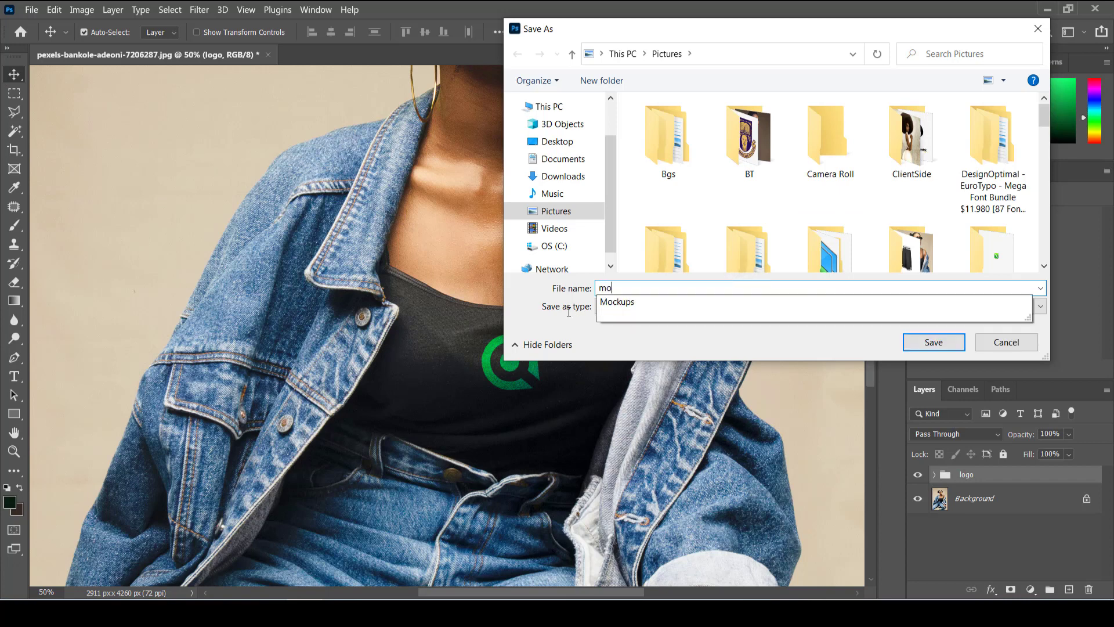
{"action": "type", "text": "ckup model"}
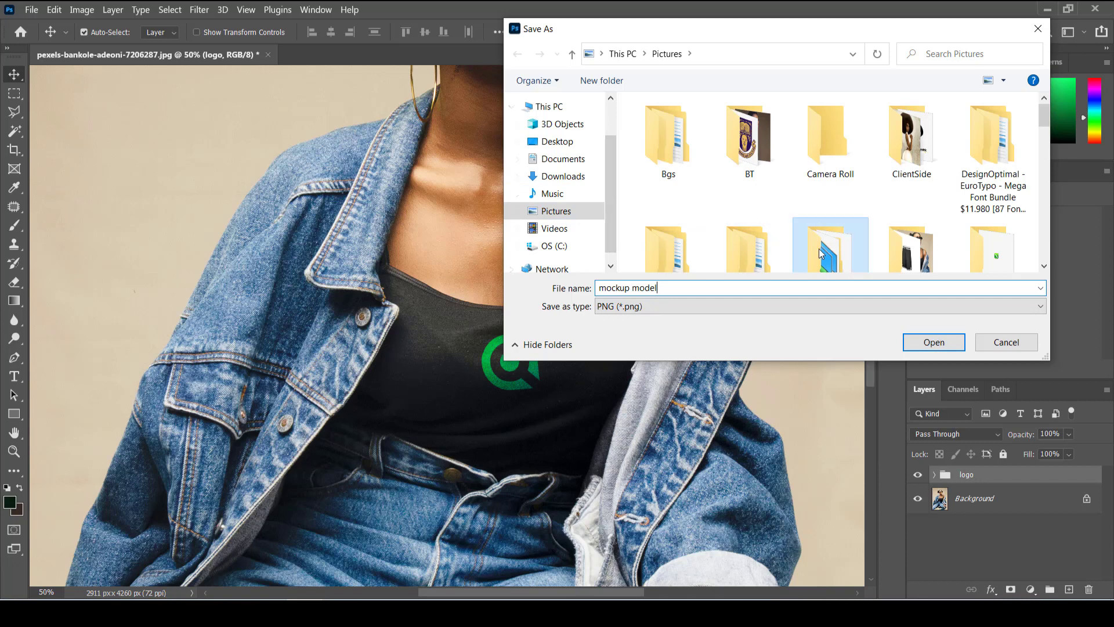
{"action": "scroll", "coordinate": [819, 248], "scroll_direction": "down", "scroll_amount": 2}
{"action": "double_click", "coordinate": [911, 210]}
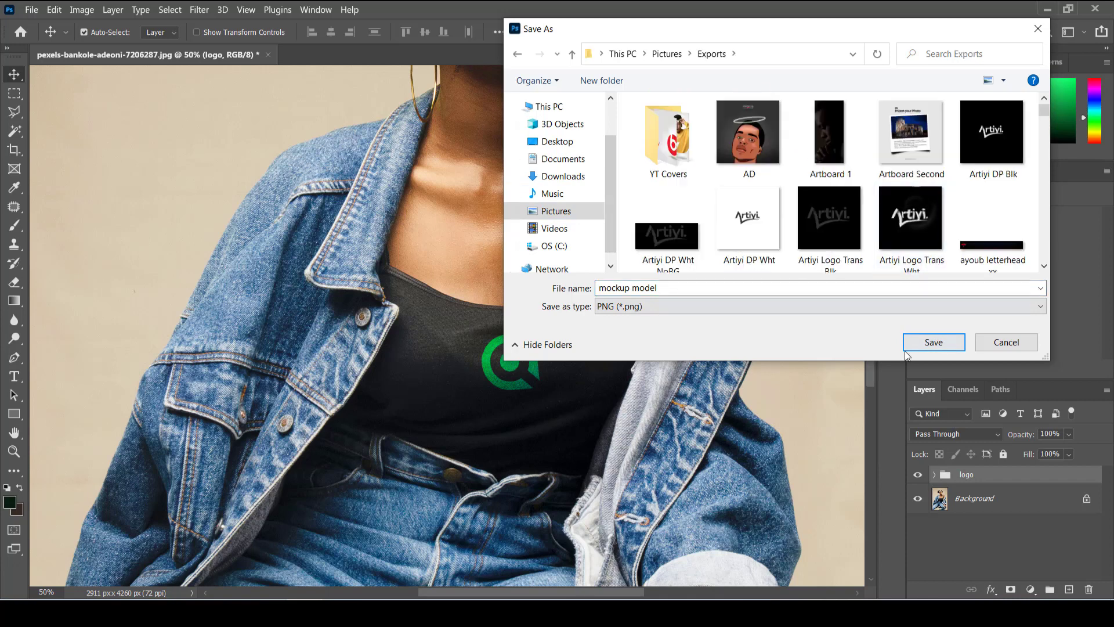
{"action": "left_click", "coordinate": [929, 342]}
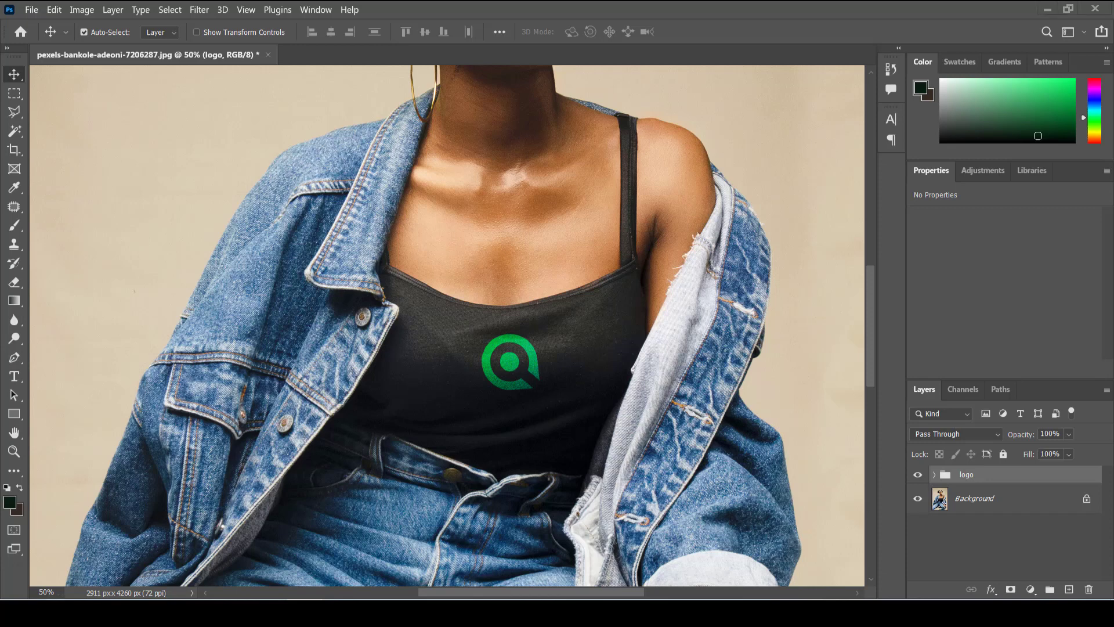
Step: Switch to File Explorer, find mockup model in the Exports folder and open it in the Photos viewer
{"action": "key", "text": "alt+Tab"}
{"action": "left_click", "coordinate": [114, 344]}
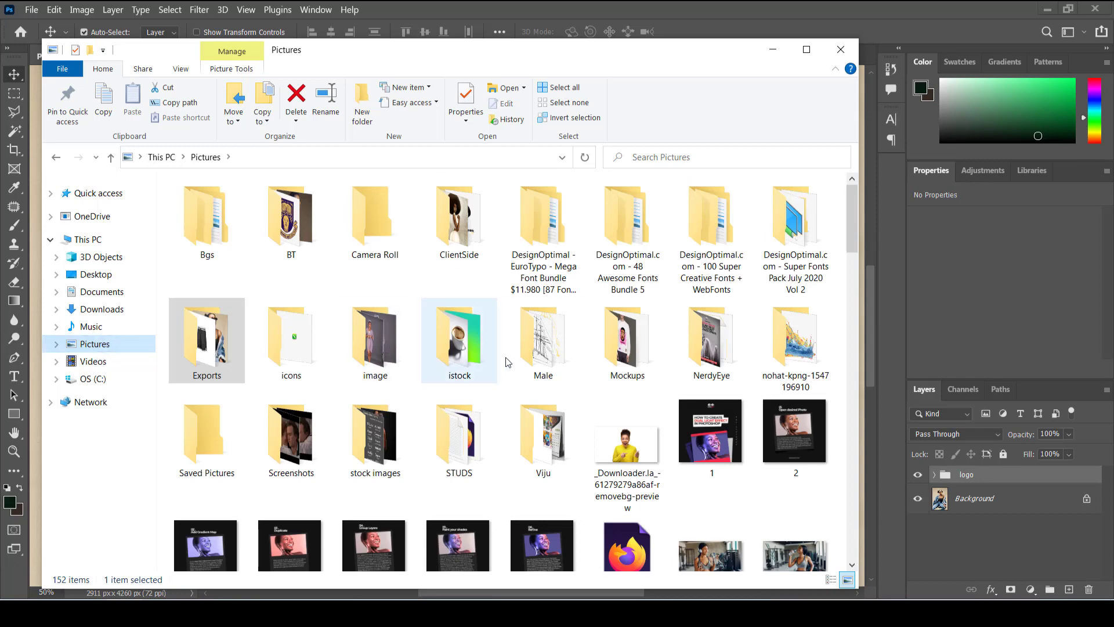
{"action": "left_click", "coordinate": [56, 158]}
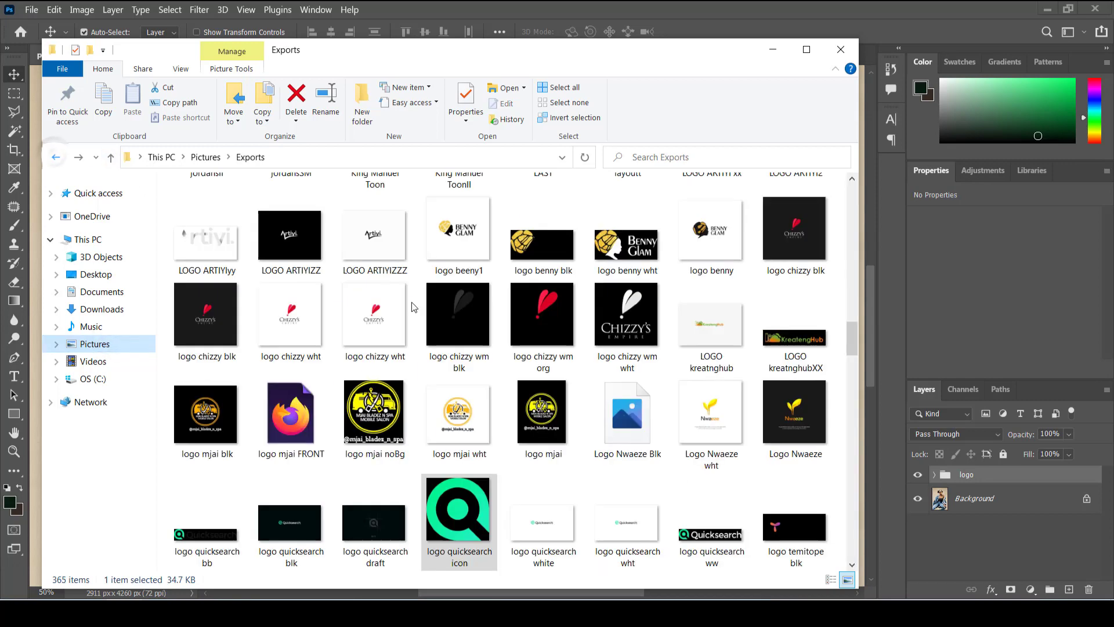
{"action": "left_click", "coordinate": [373, 319]}
{"action": "type", "text": "mo"}
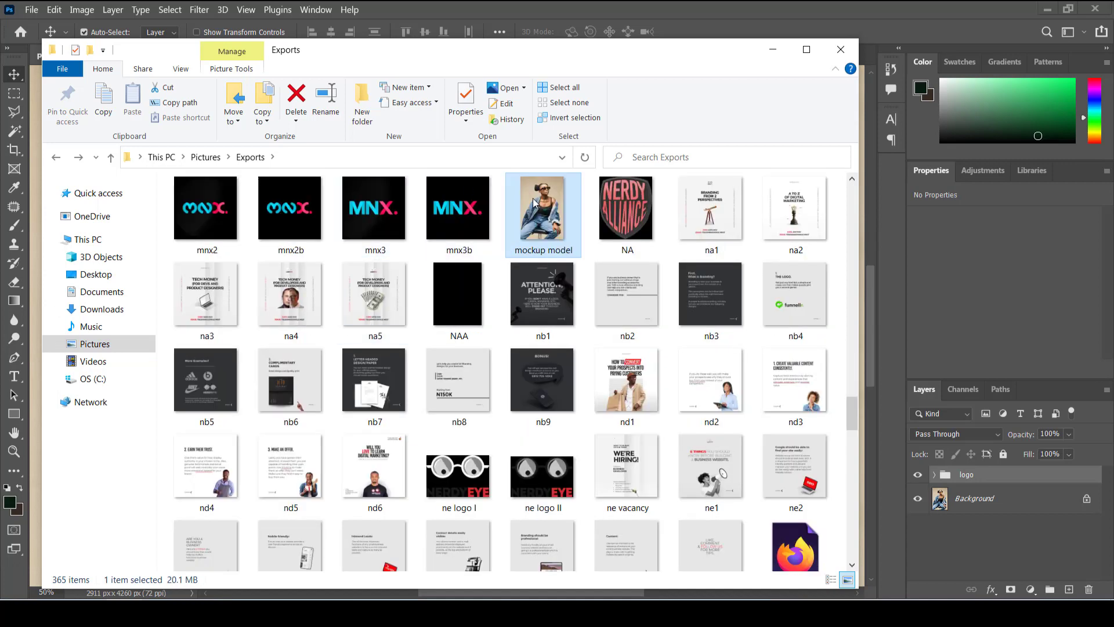
{"action": "double_click", "coordinate": [537, 216]}
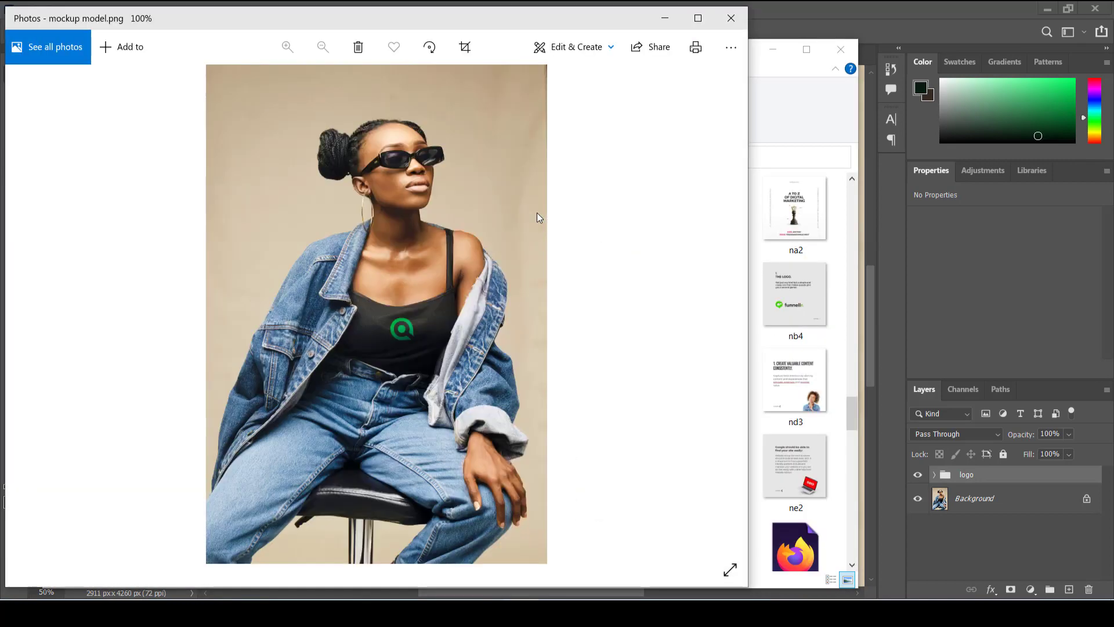
Step: Examine the printed logo in the exported mockup image close up and within the whole picture
{"action": "key", "text": "ctrl+equal"}
{"action": "key", "text": "ctrl+equal"}
{"action": "key", "text": "ctrl+equal"}
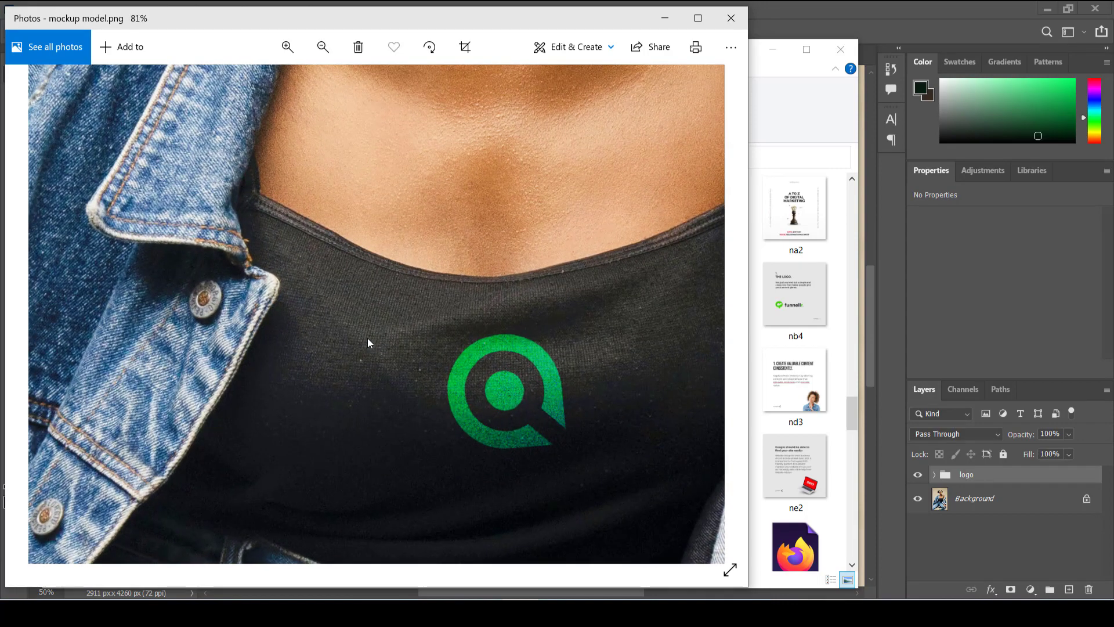
{"action": "key", "text": "ctrl+minus"}
{"action": "key", "text": "ctrl+minus"}
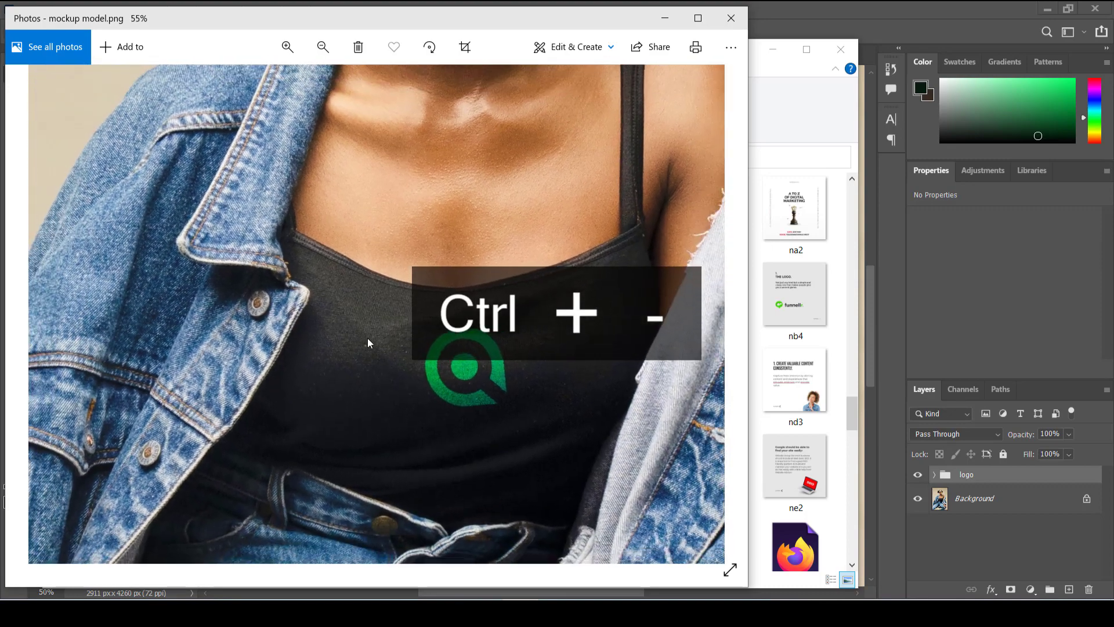
{"action": "key", "text": "ctrl+minus"}
{"action": "key", "text": "ctrl+minus"}
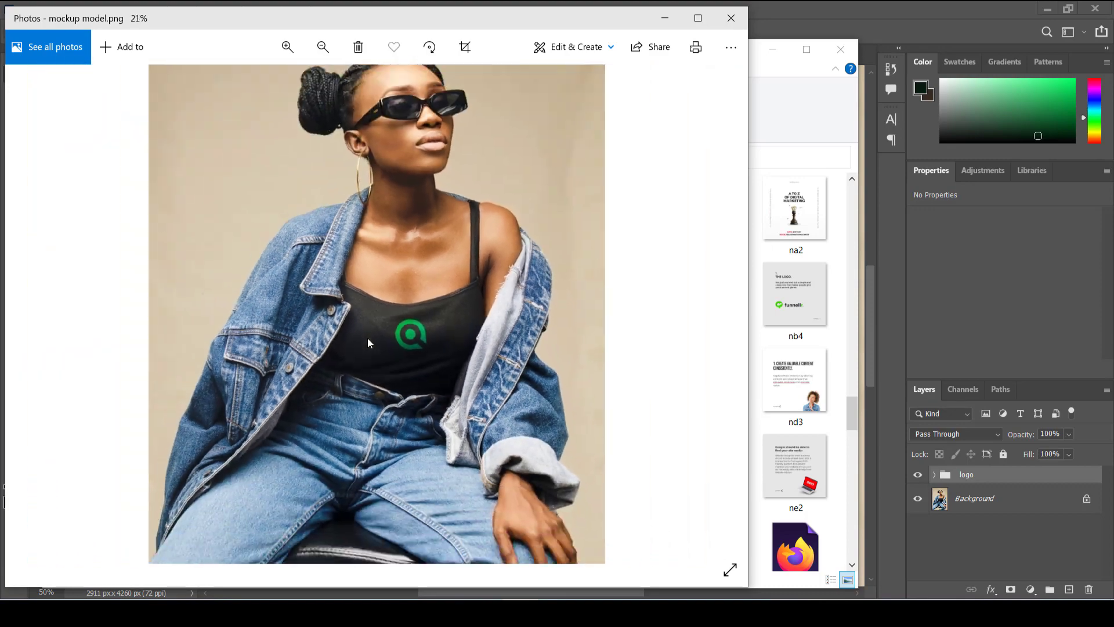
{"action": "key", "text": "ctrl+minus"}
{"action": "key", "text": "ctrl+minus"}
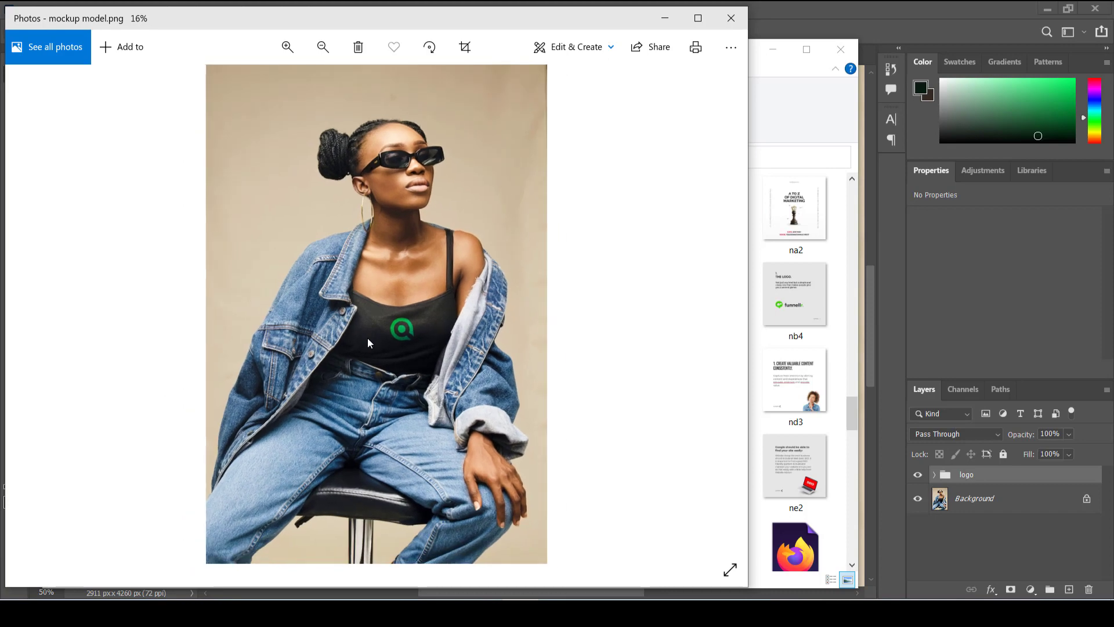
{"action": "key", "text": "ctrl+equal"}
{"action": "key", "text": "ctrl+minus"}
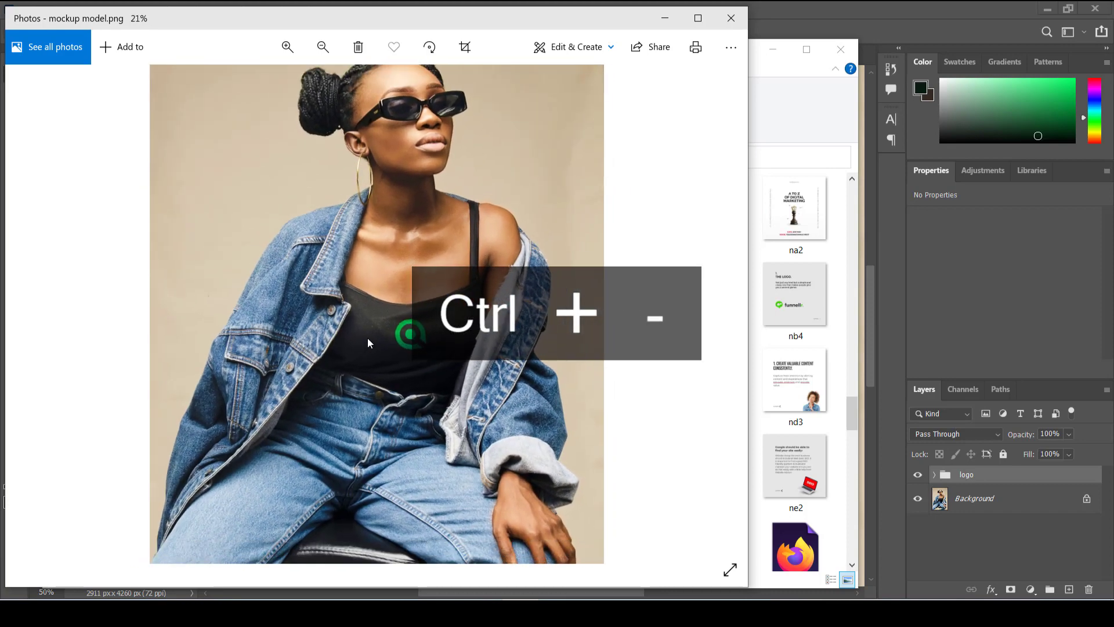